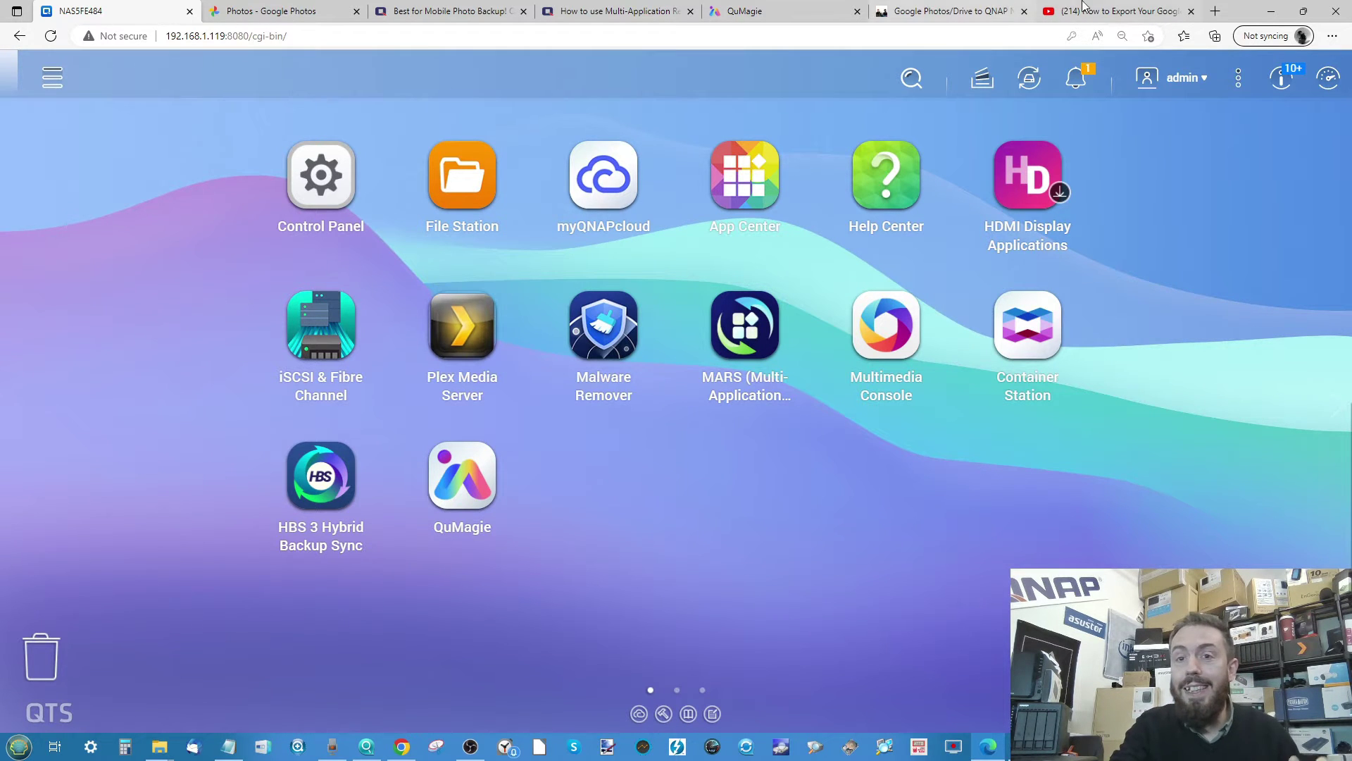
- Review the earlier Google Photos to QNAP guide article on NAS Compares
click(899, 9)
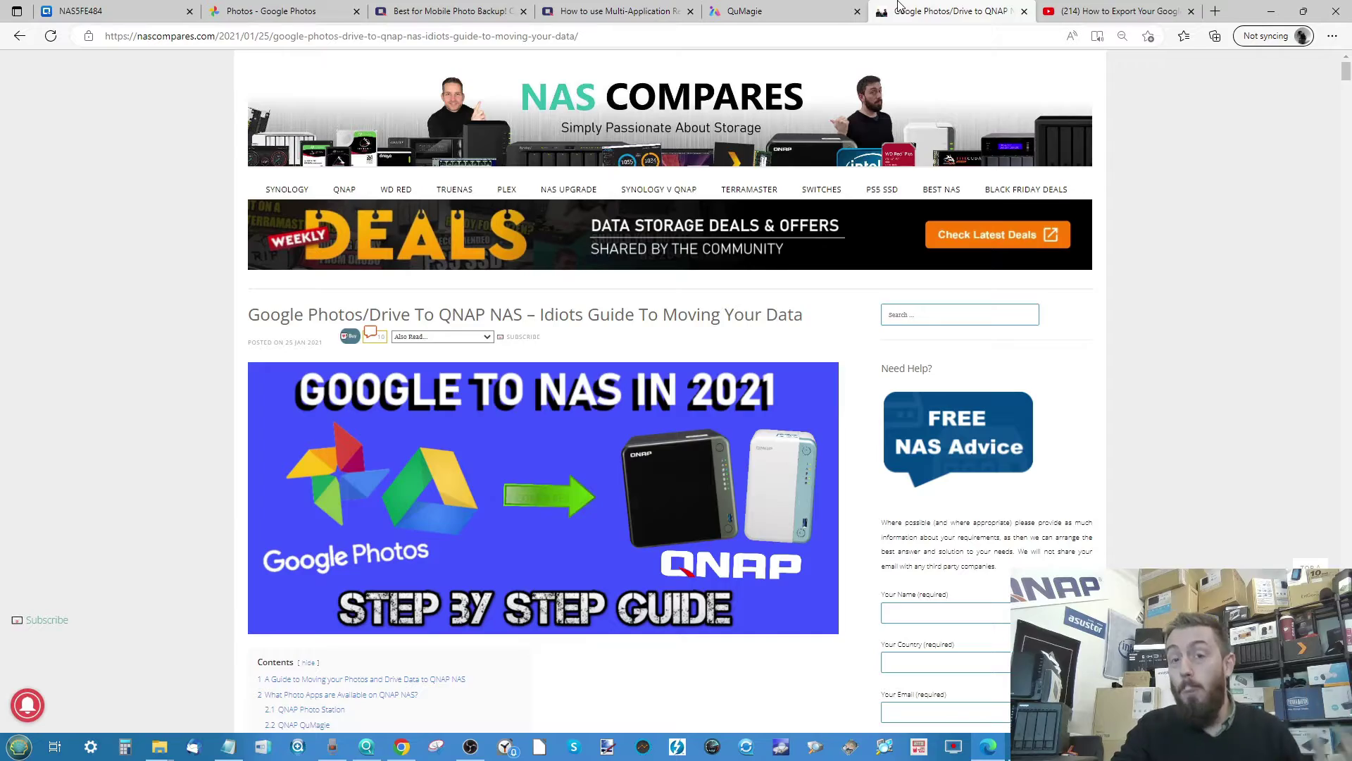
scroll(483, 327, down, 20)
scroll(484, 333, up, 20)
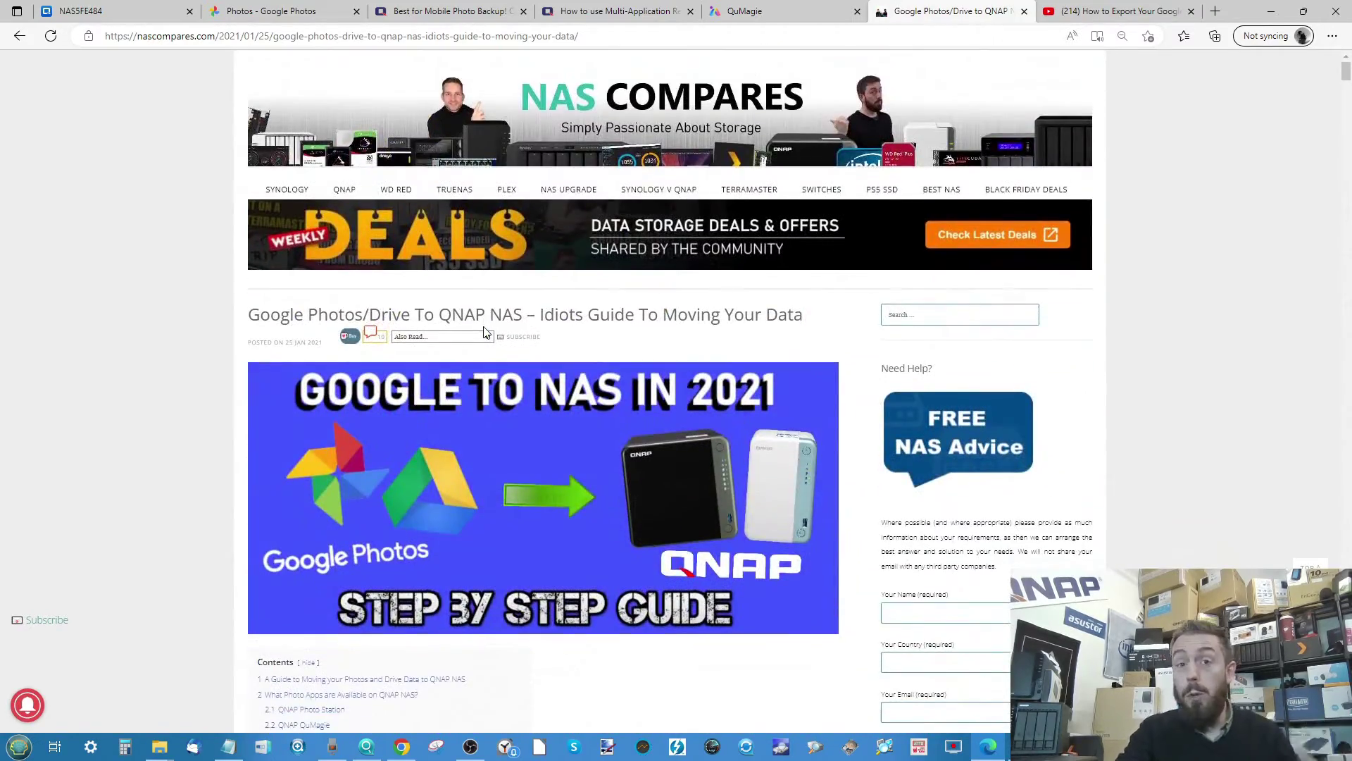
- Check the related YouTube video guide, then return to the article and the Google Photos library
click(1077, 12)
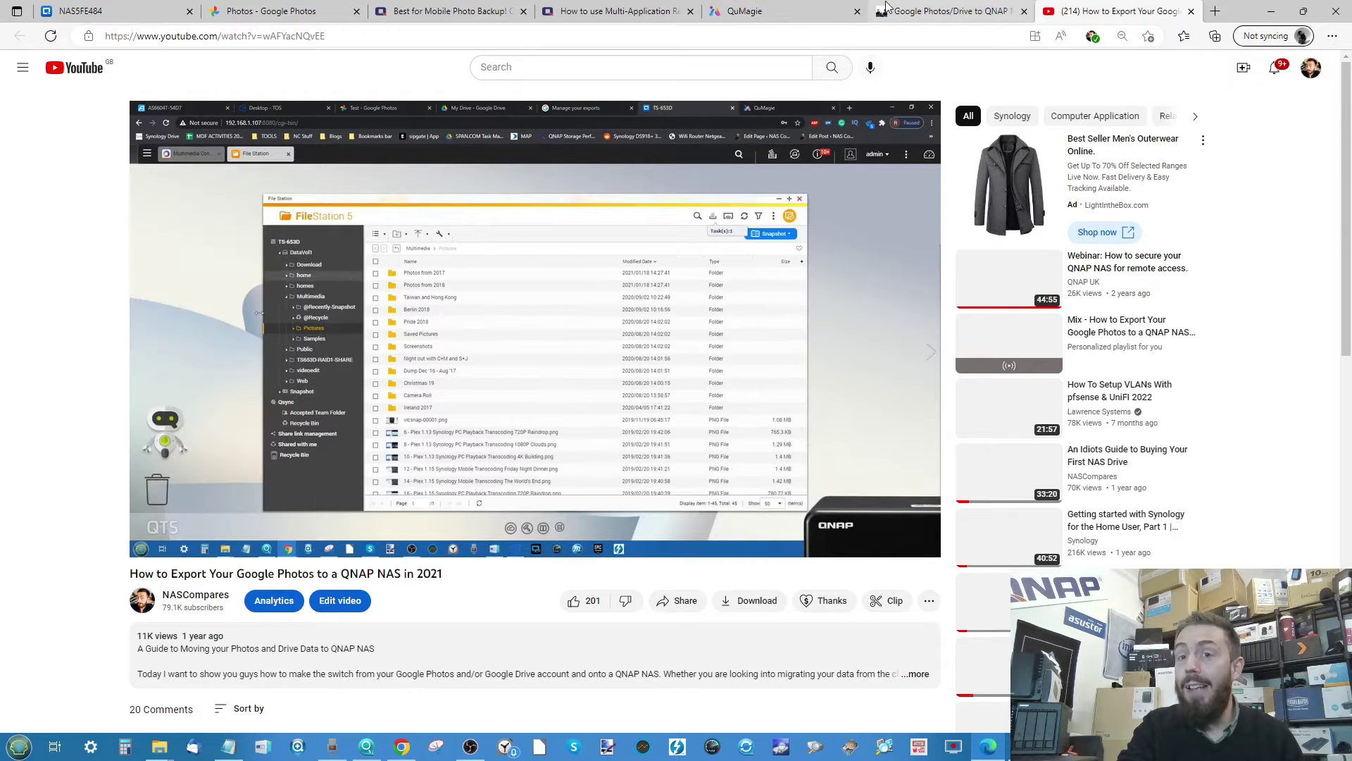
click(924, 6)
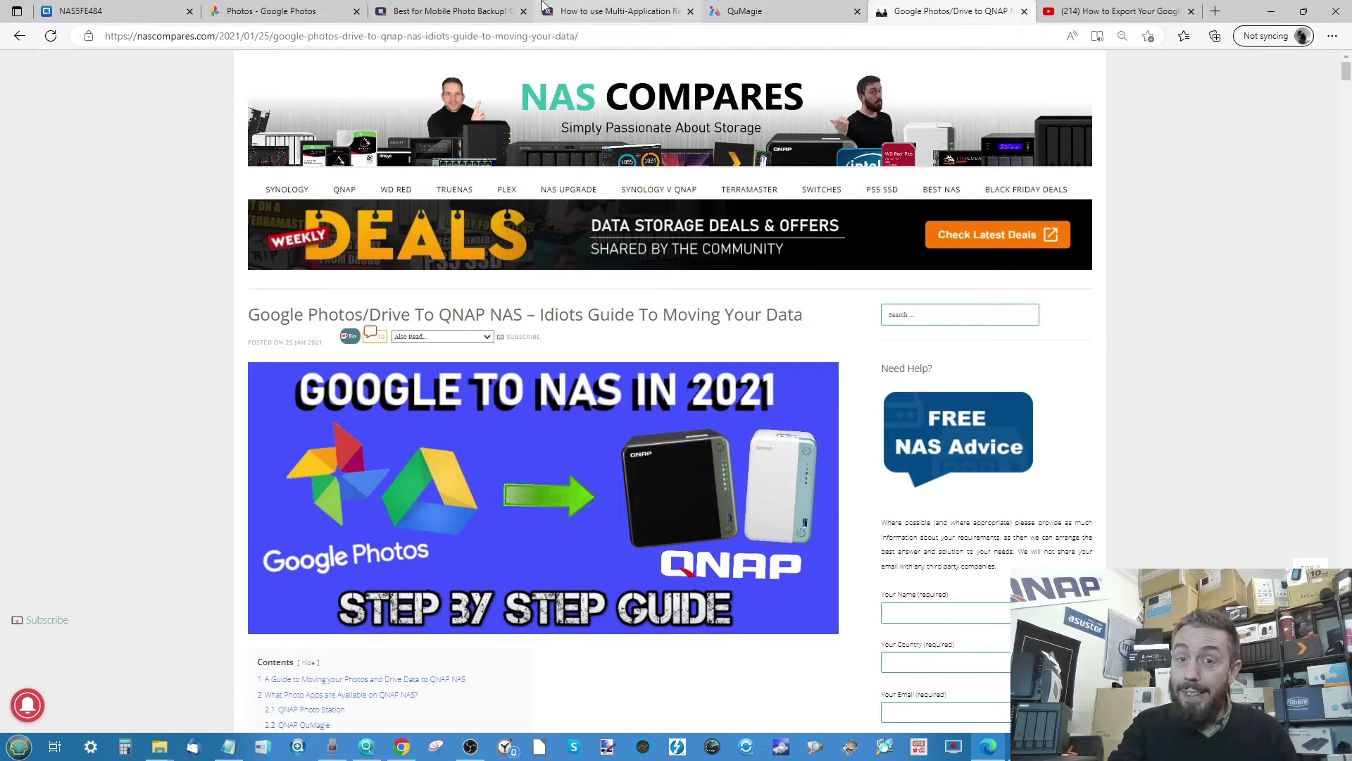
click(285, 18)
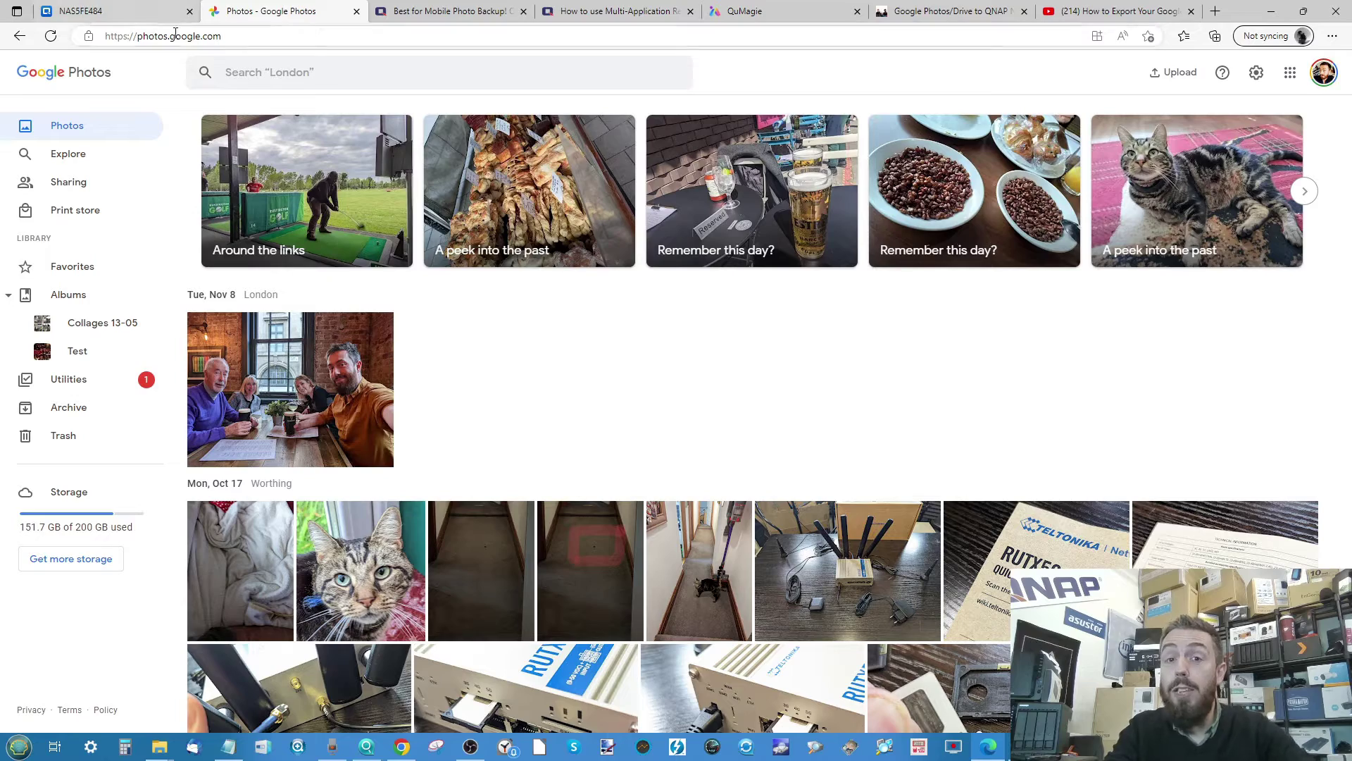
- Read QNAP's MARS Google Photos announcement
click(451, 12)
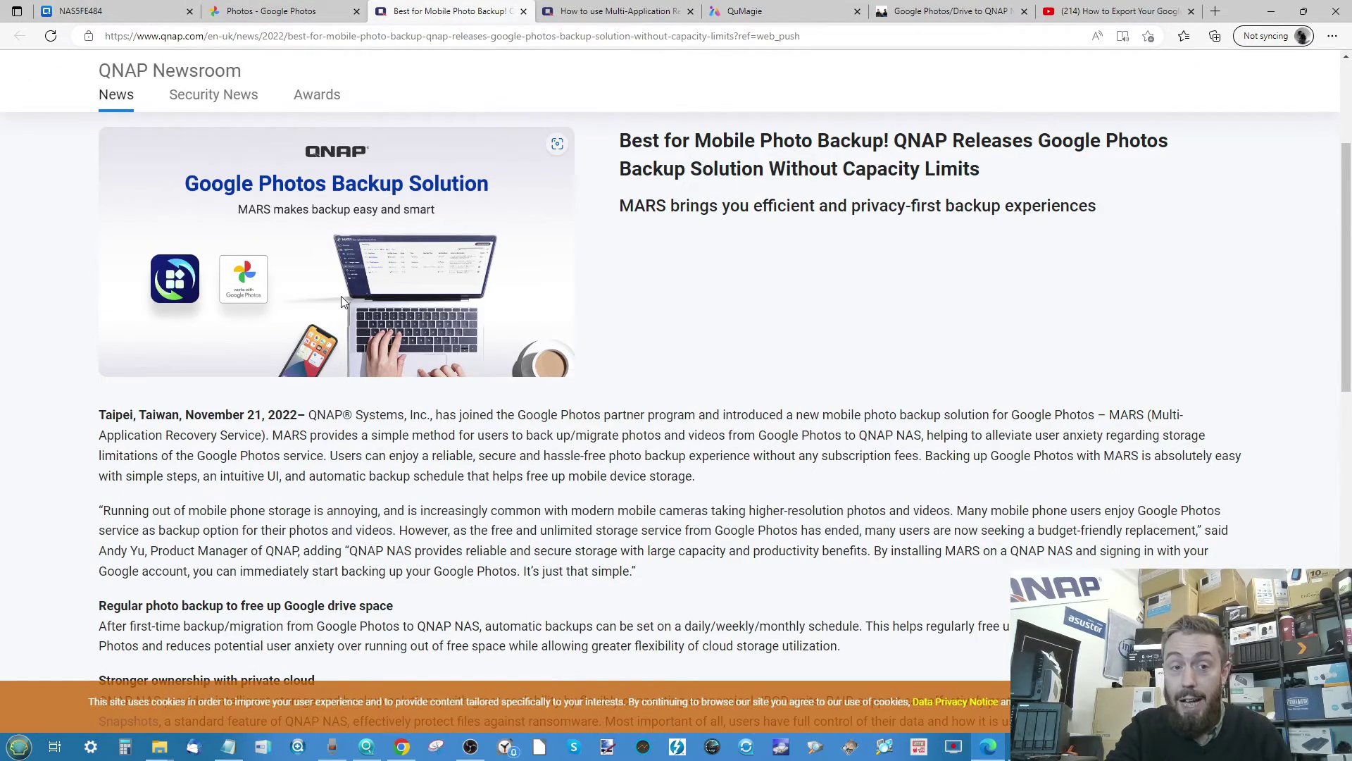
scroll(193, 281, up, 5)
scroll(193, 281, down, 5)
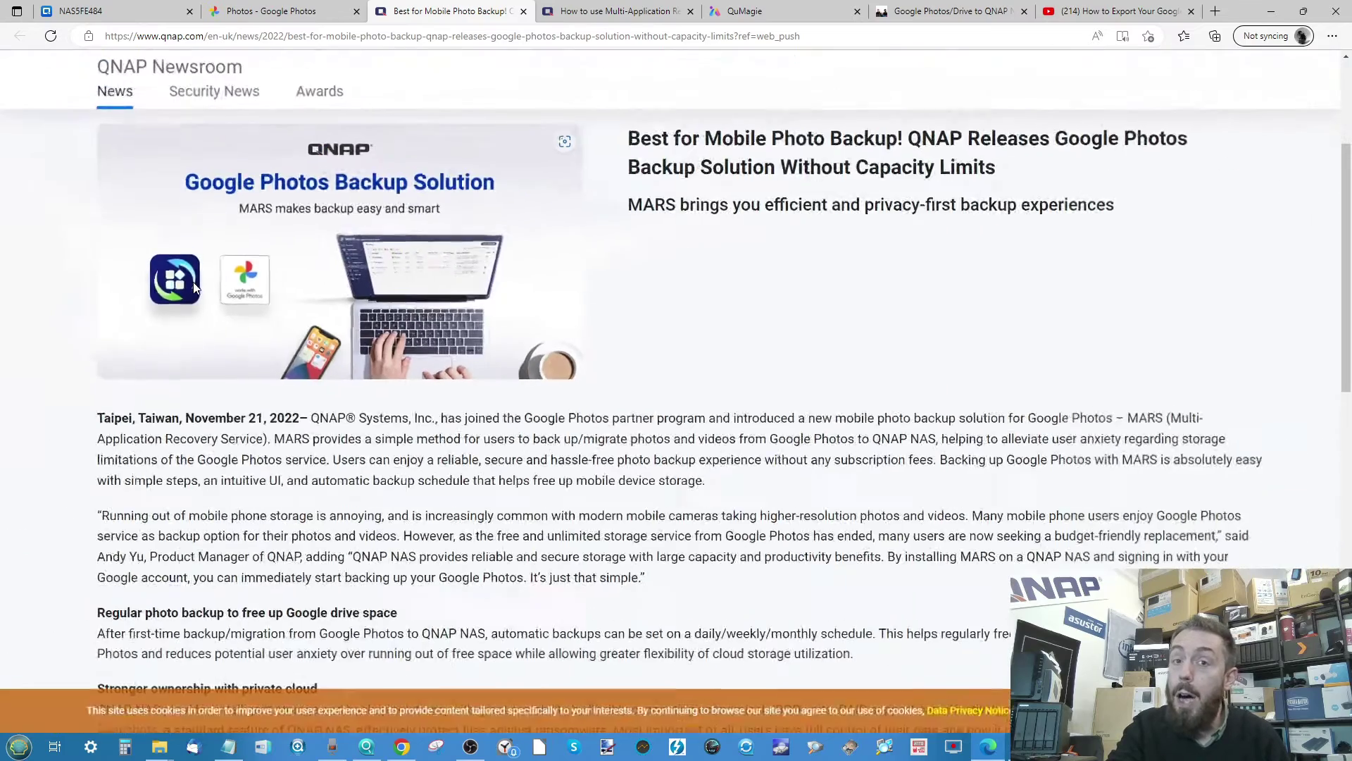
- Check the MARS tutorial's NAS and OS requirements, then return to the NAS5FE484 desktop
click(583, 9)
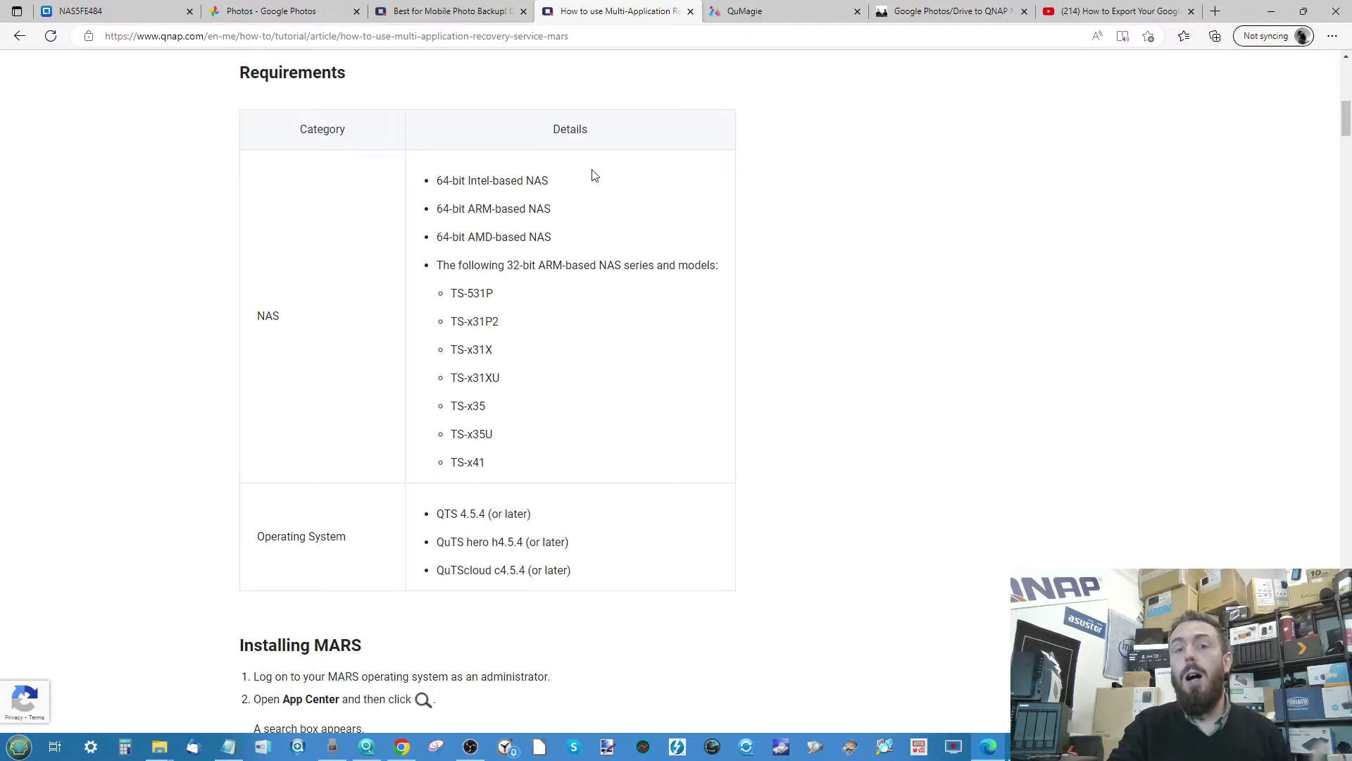
scroll(502, 431, up, 10)
scroll(502, 431, down, 10)
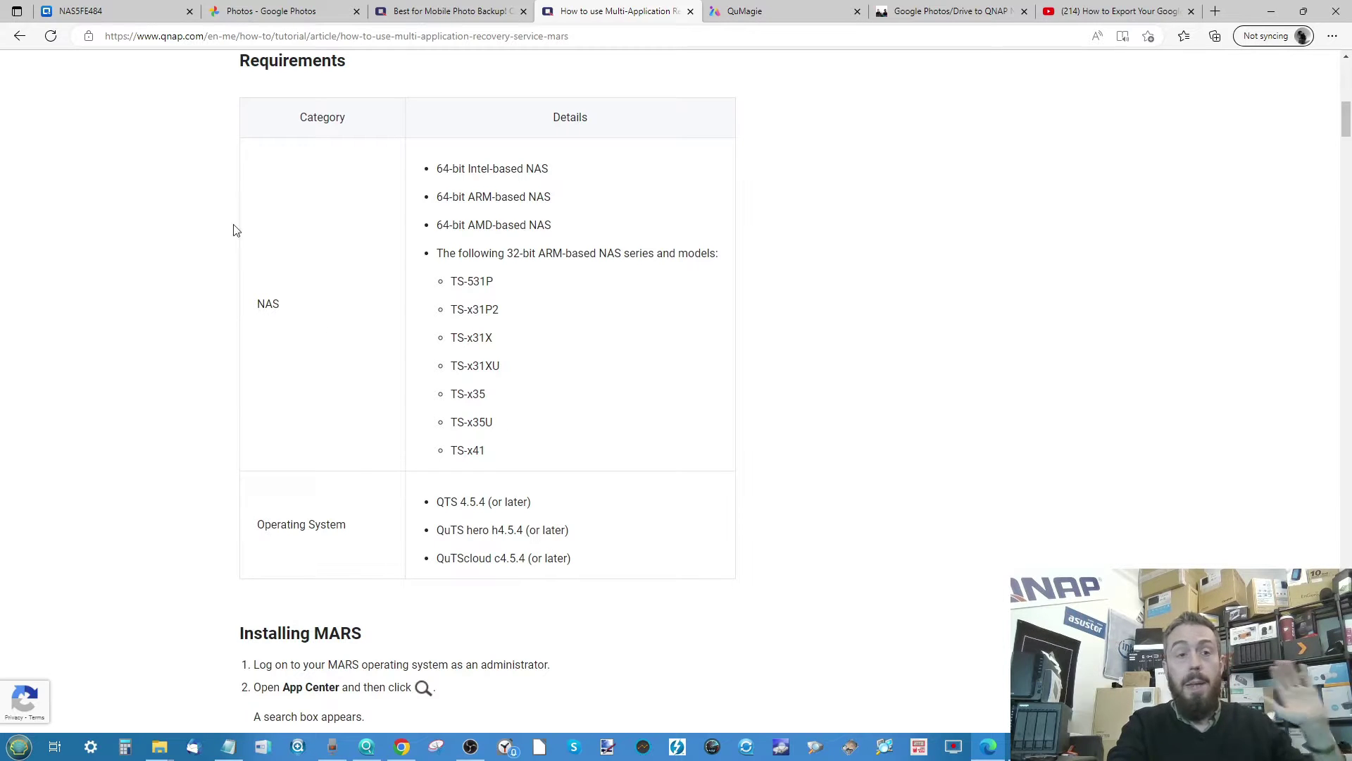
click(95, 11)
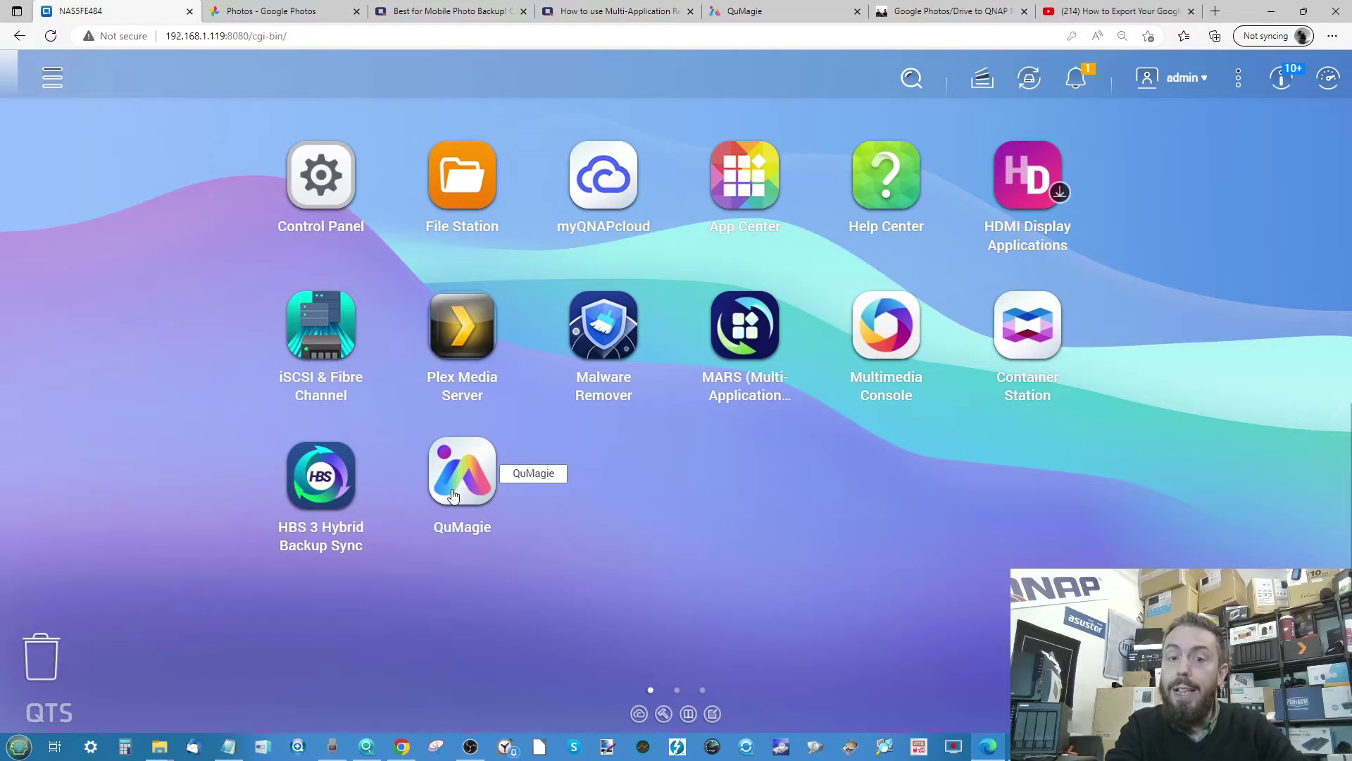
- Confirm MARS 1.1.0.1311 is installed in App Center, then launch MARS from the desktop
click(726, 193)
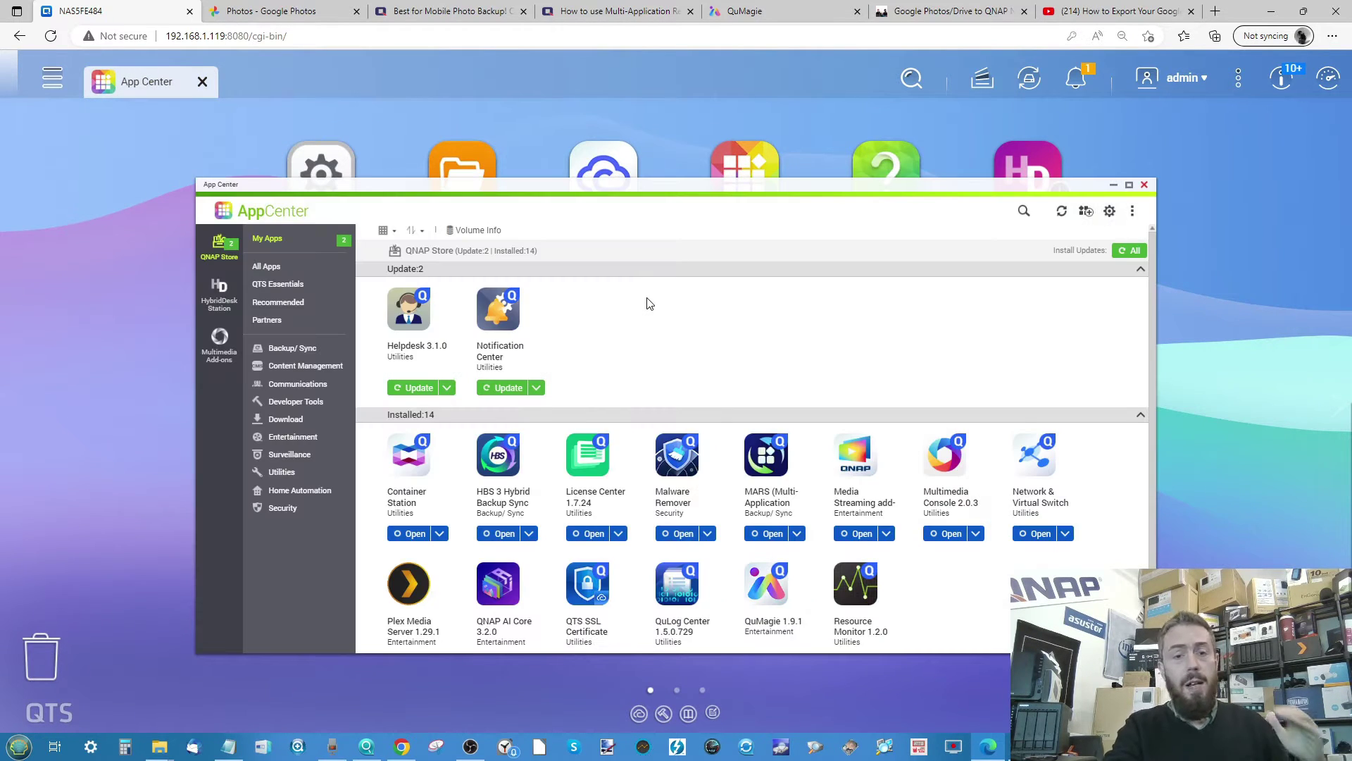
scroll(805, 420, down, 1)
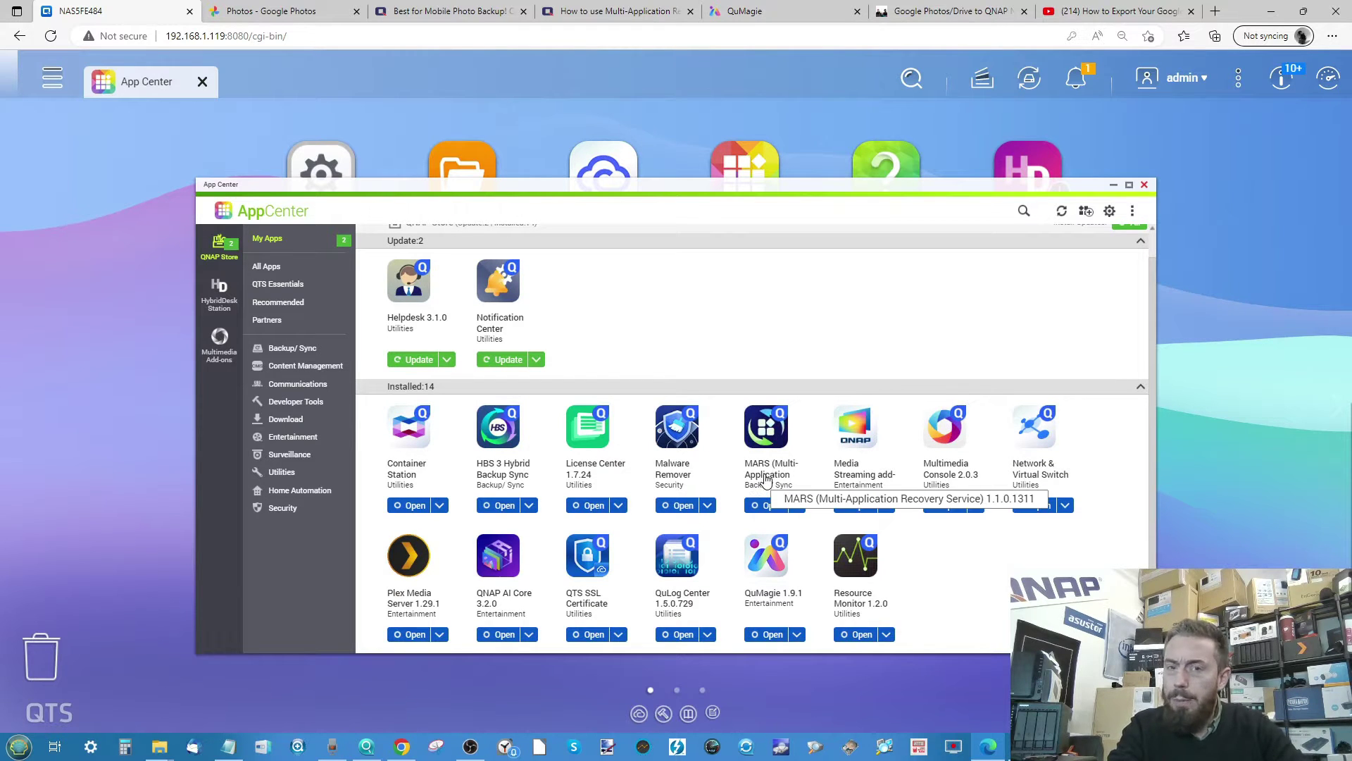
click(1113, 187)
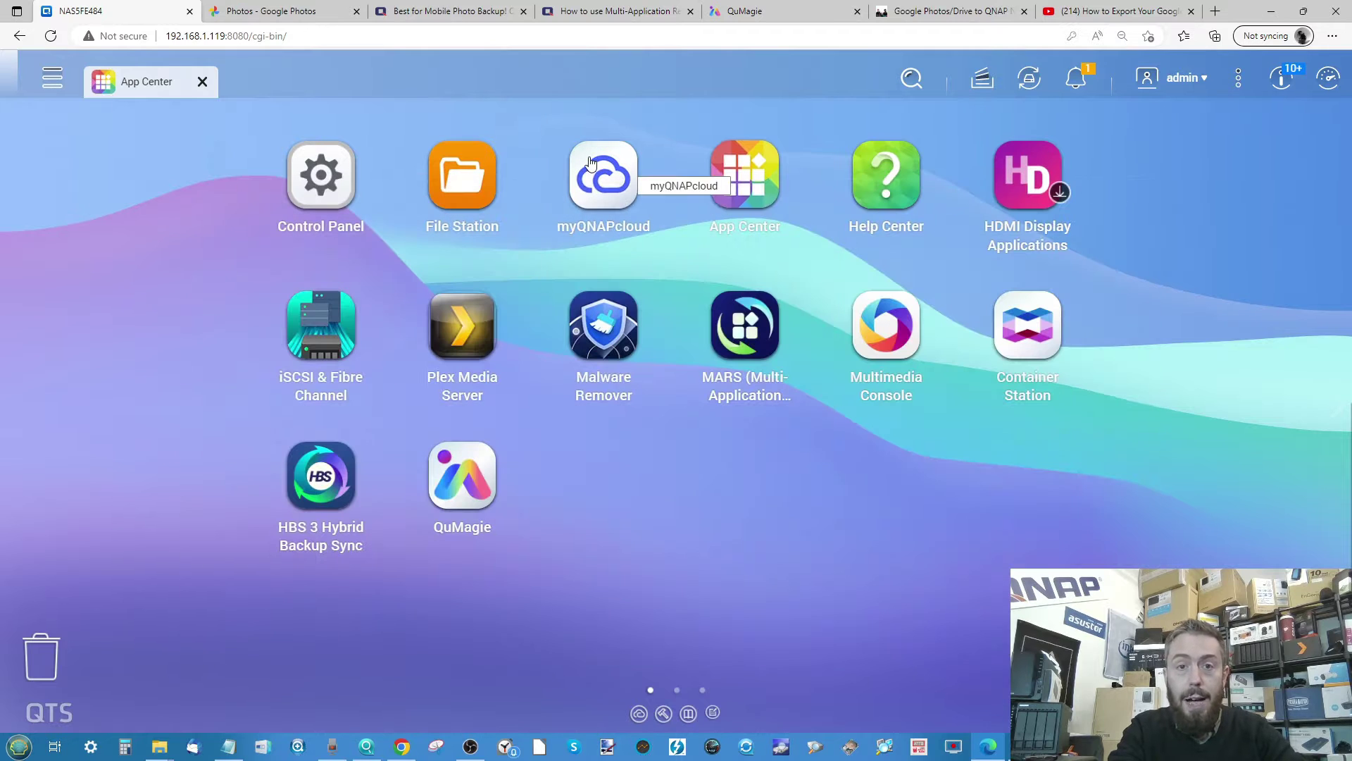
click(713, 312)
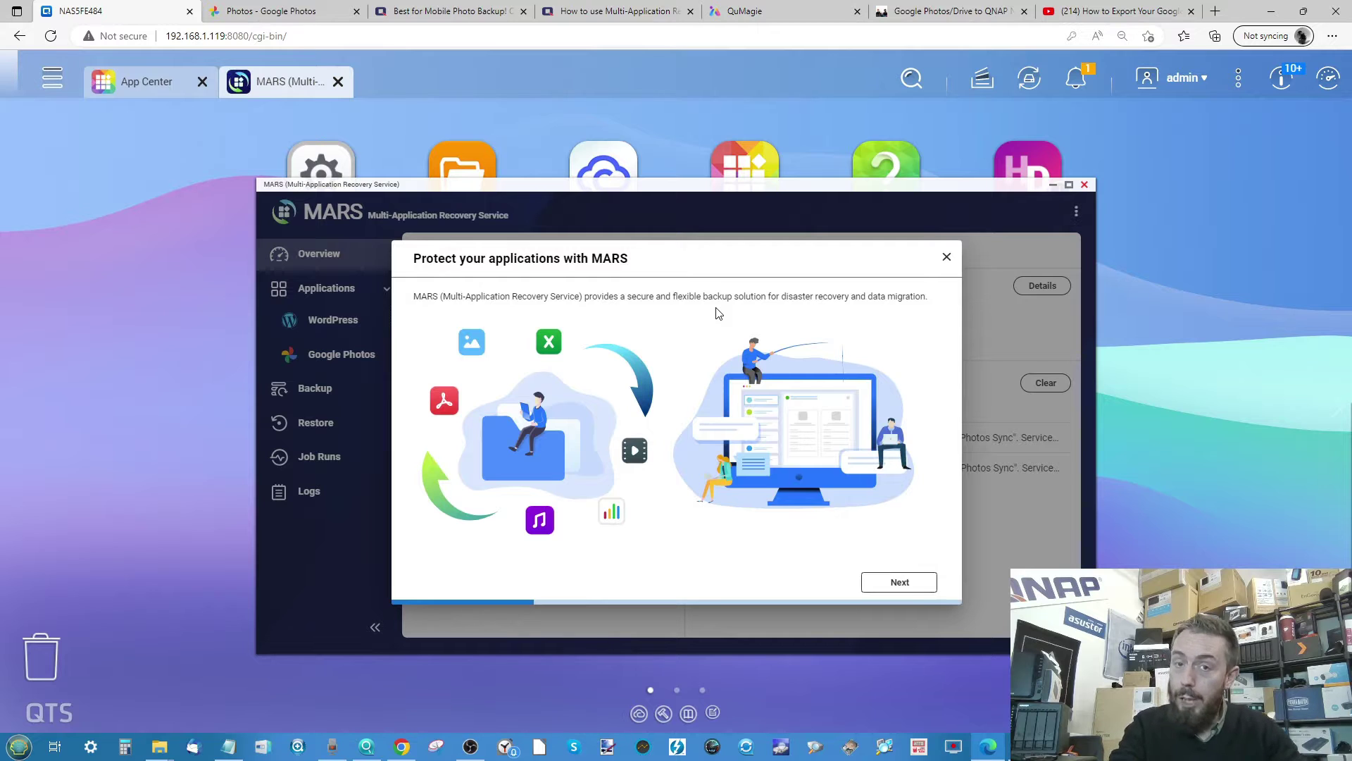
- Dismiss the MARS intro and quick start prompts and show the Google Photos applications page
click(947, 258)
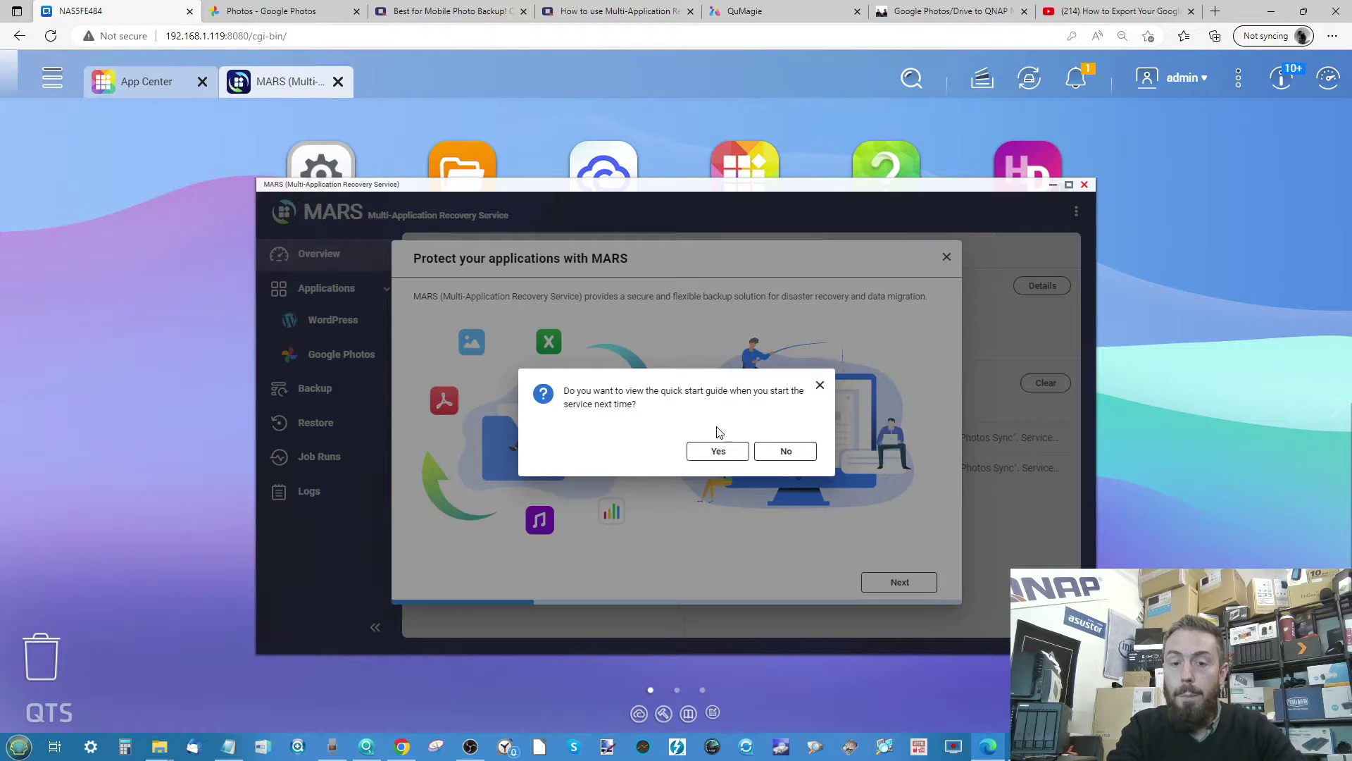
click(721, 451)
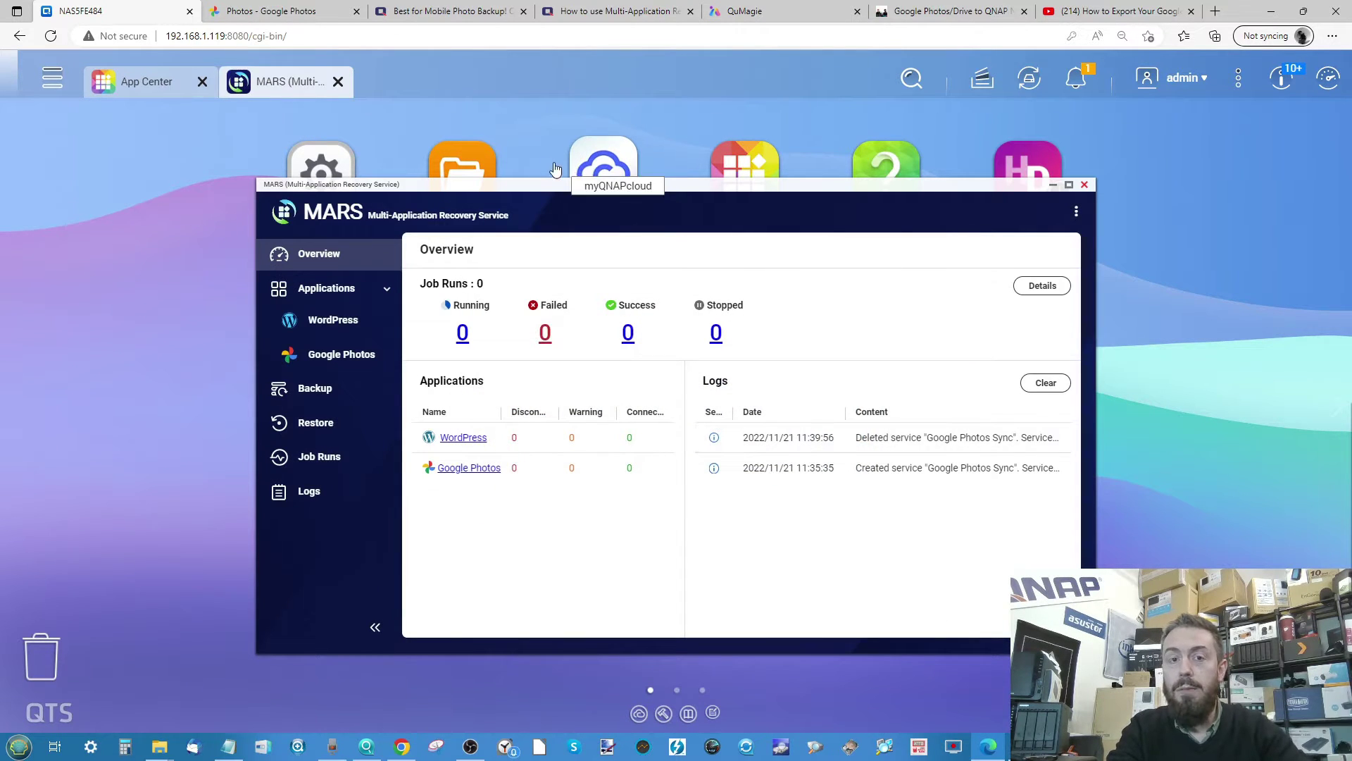
click(310, 354)
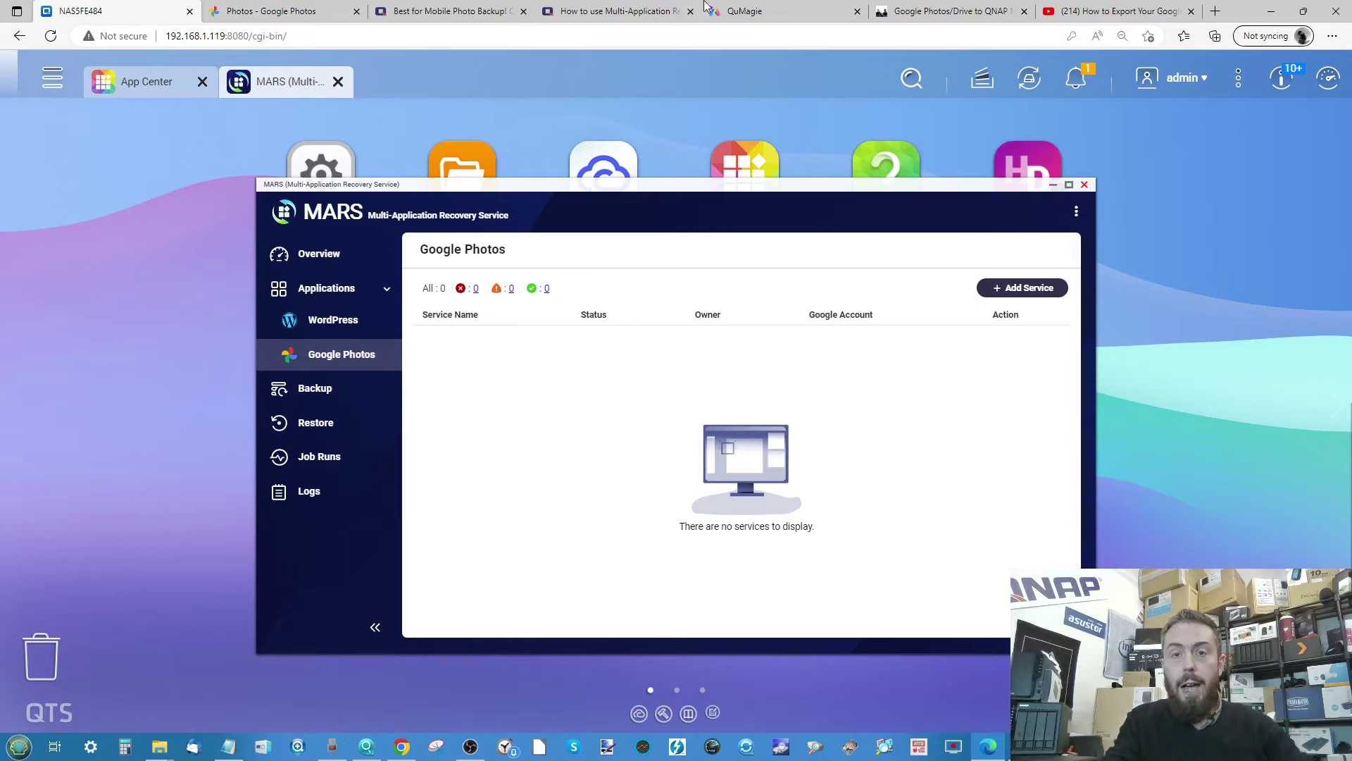
click(281, 11)
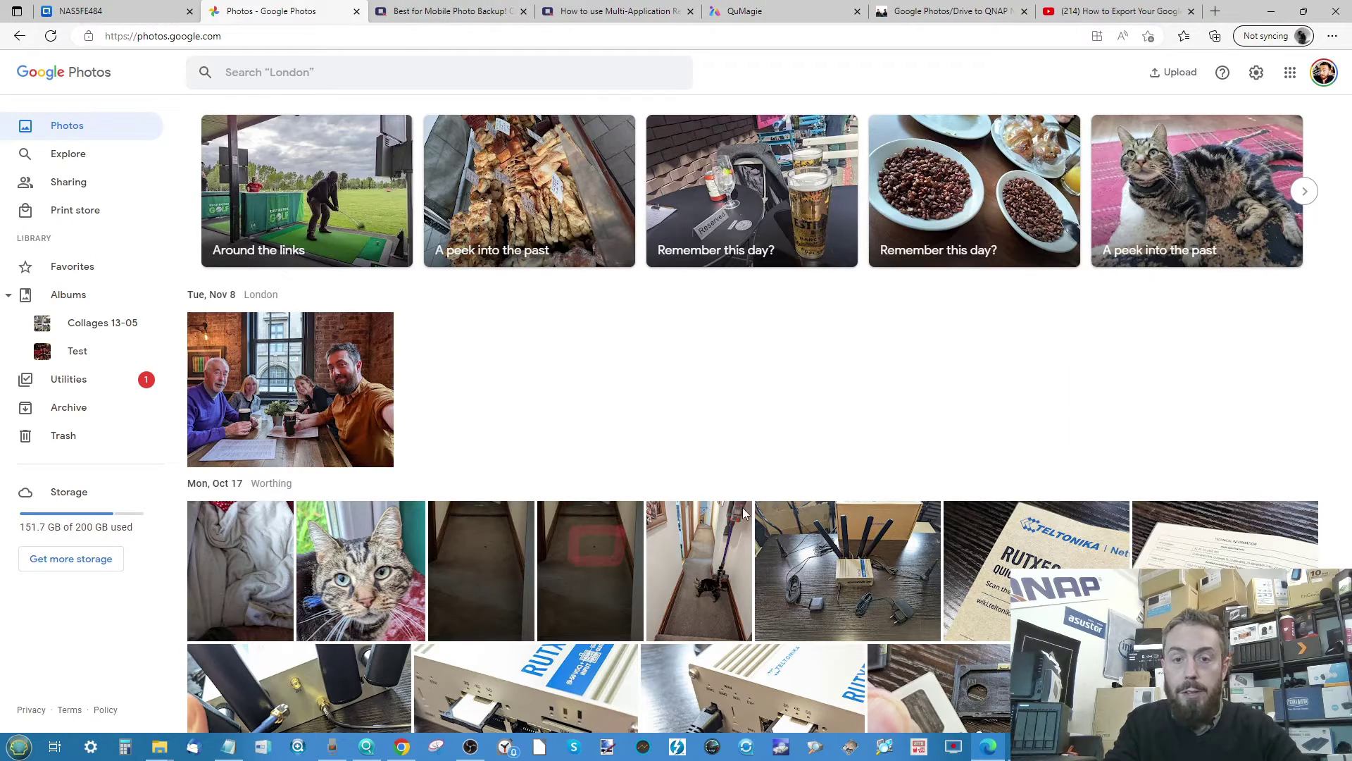
scroll(863, 439, down, 10)
scroll(863, 439, up, 10)
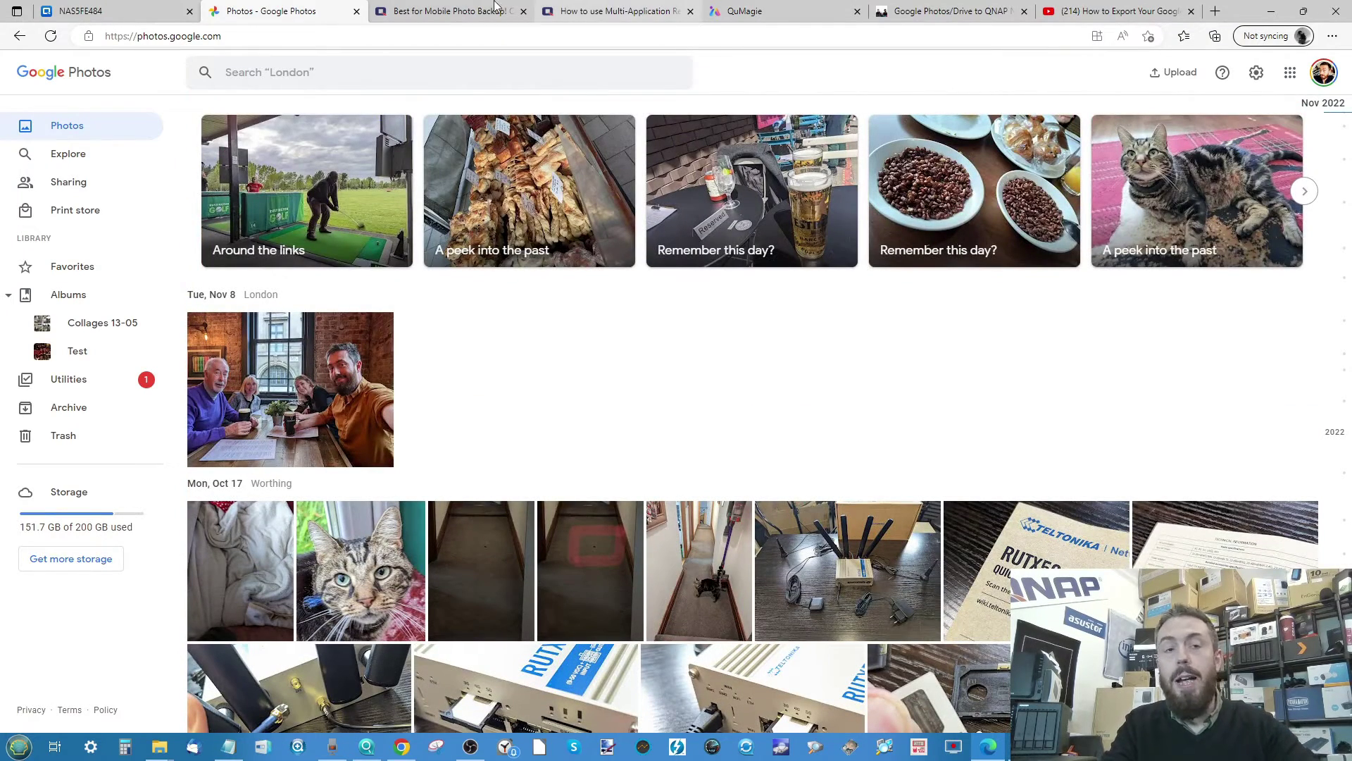
click(99, 11)
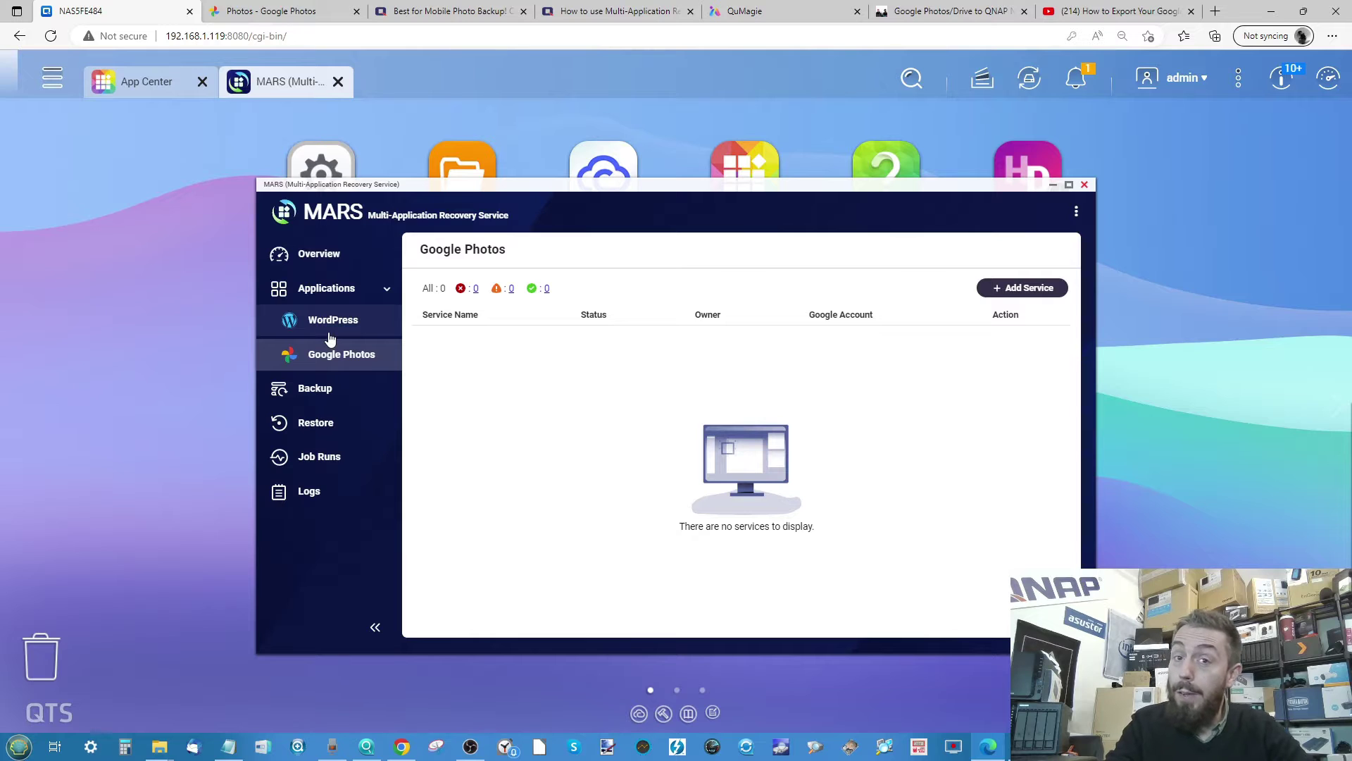
- Add a new service named 'Google Photos', correcting the typo in the name
click(991, 289)
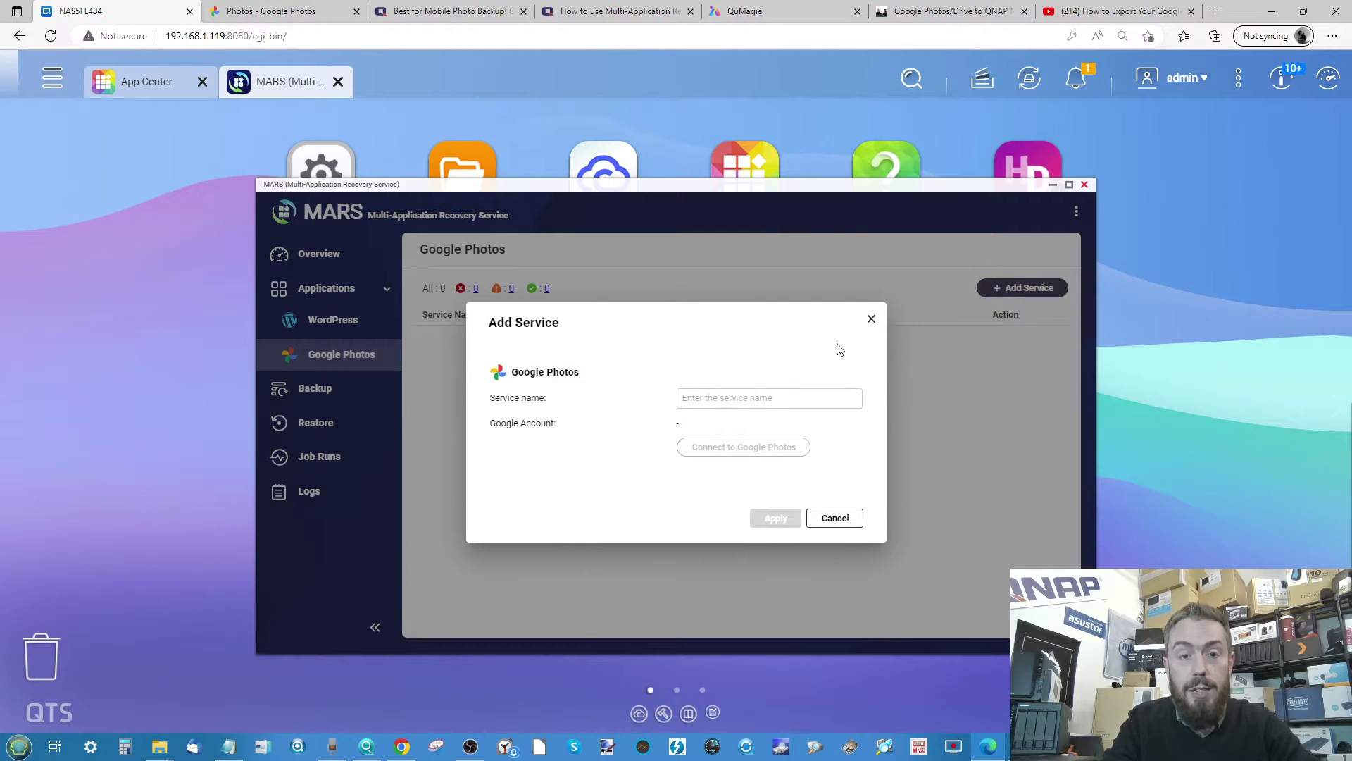
click(736, 391)
text(Google Photso)
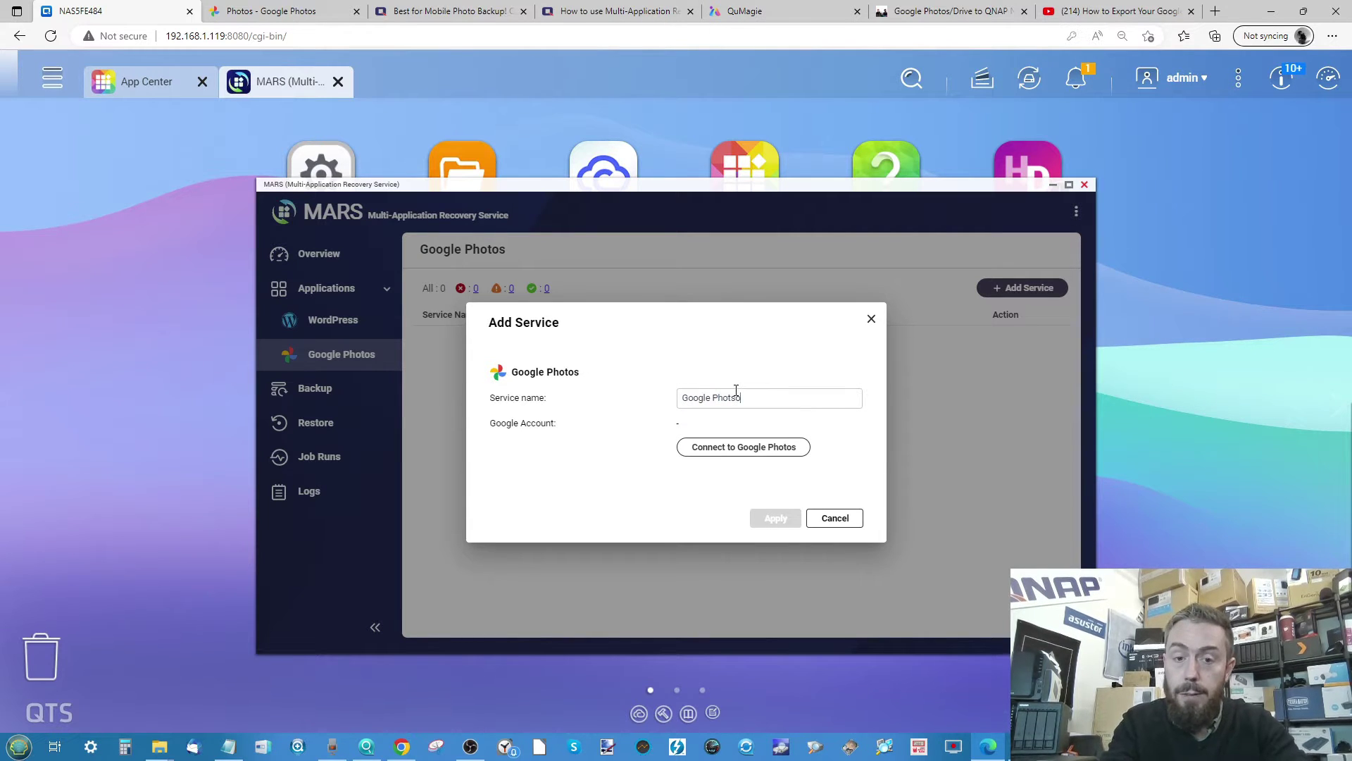
key(BackSpace)
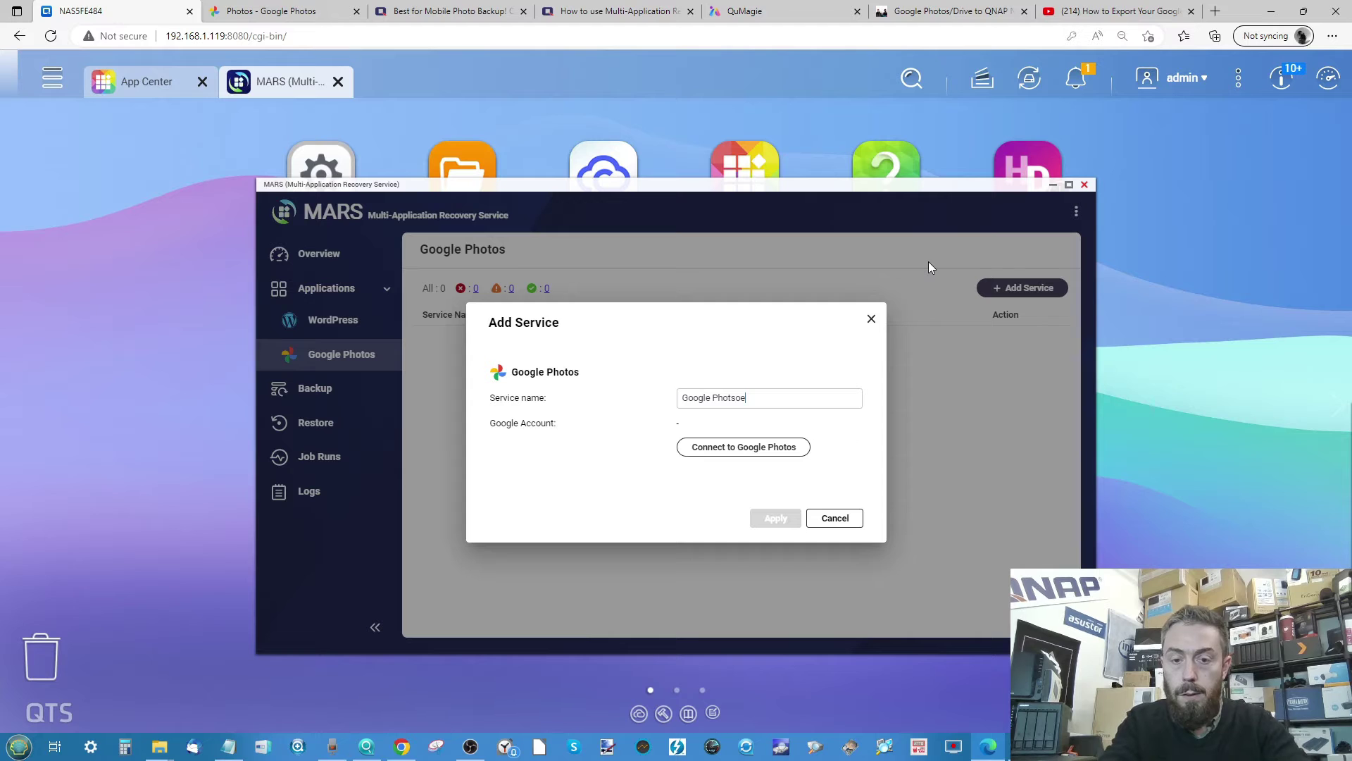
key(BackSpace)
key(BackSpace)
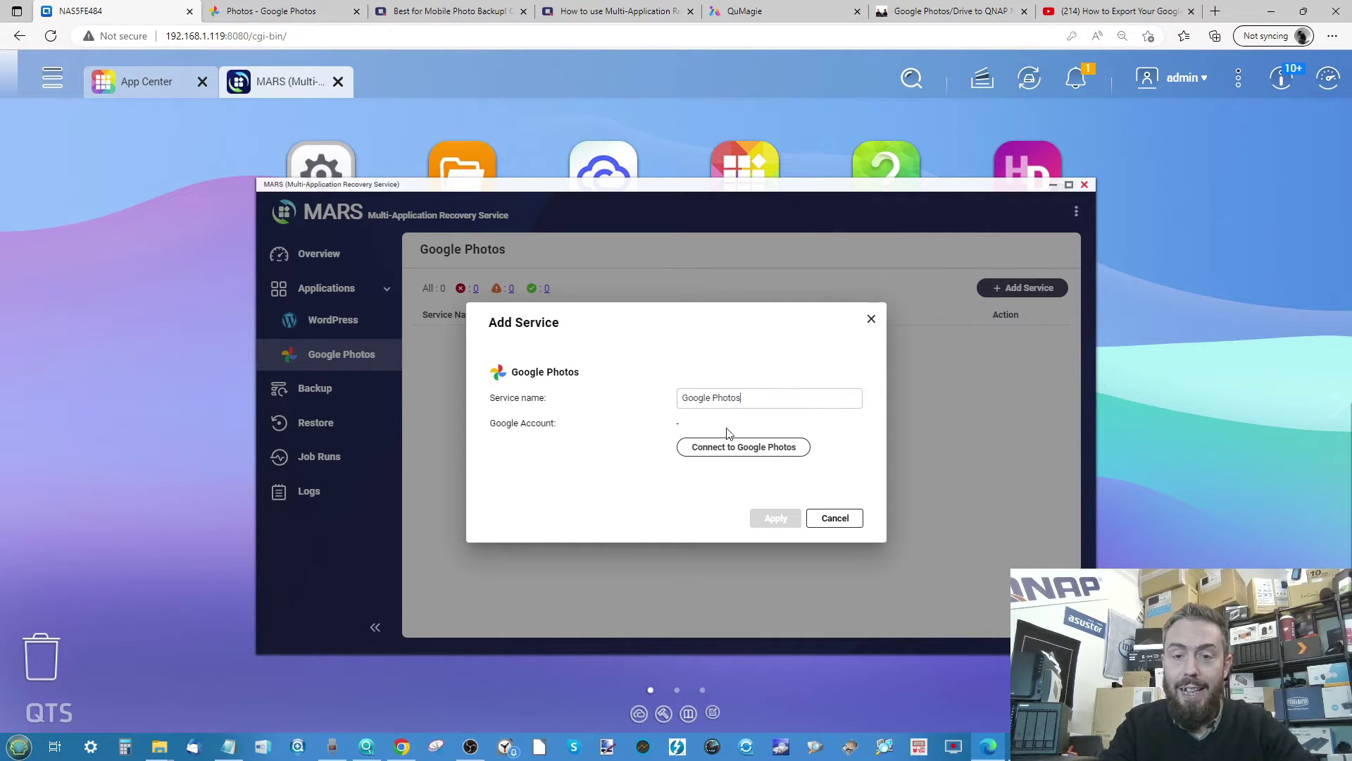
- Link the service to the Google account, grant MARS access, and apply it
click(716, 450)
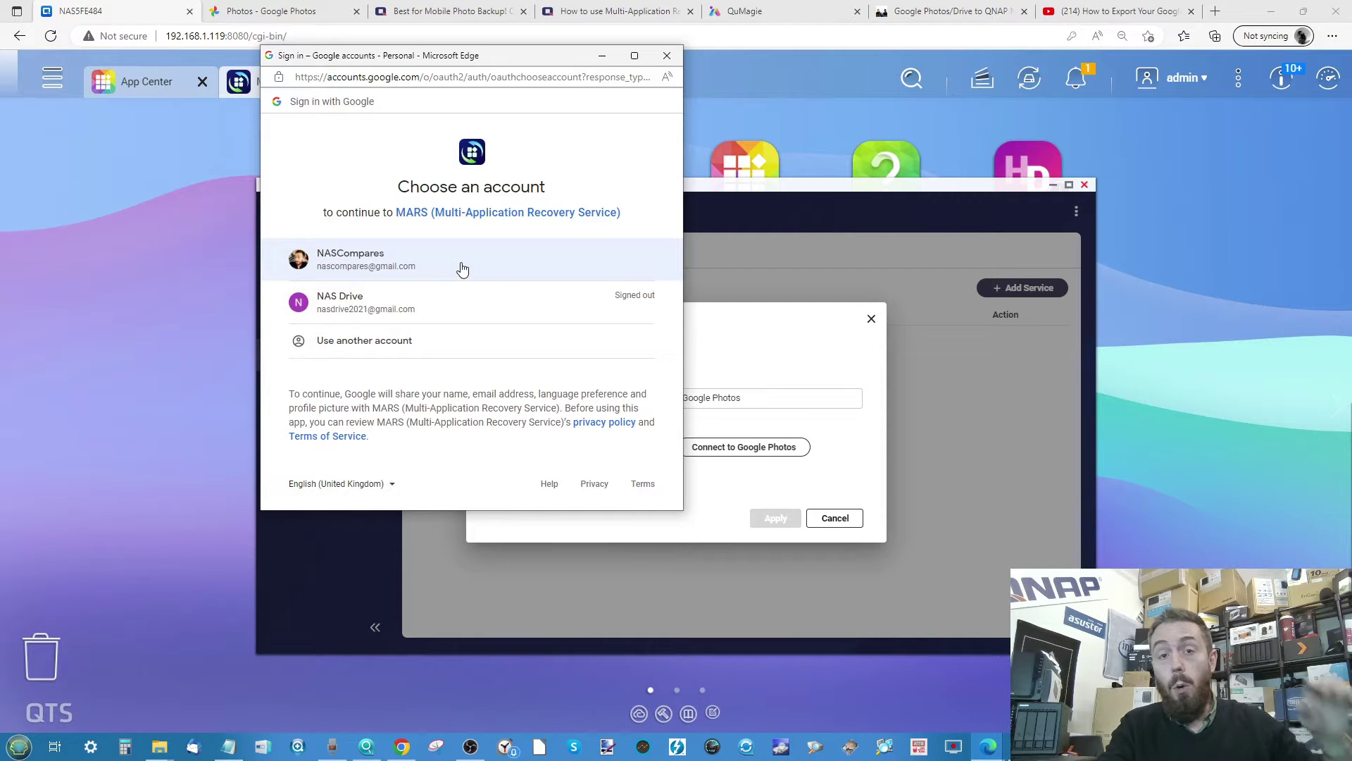
click(413, 266)
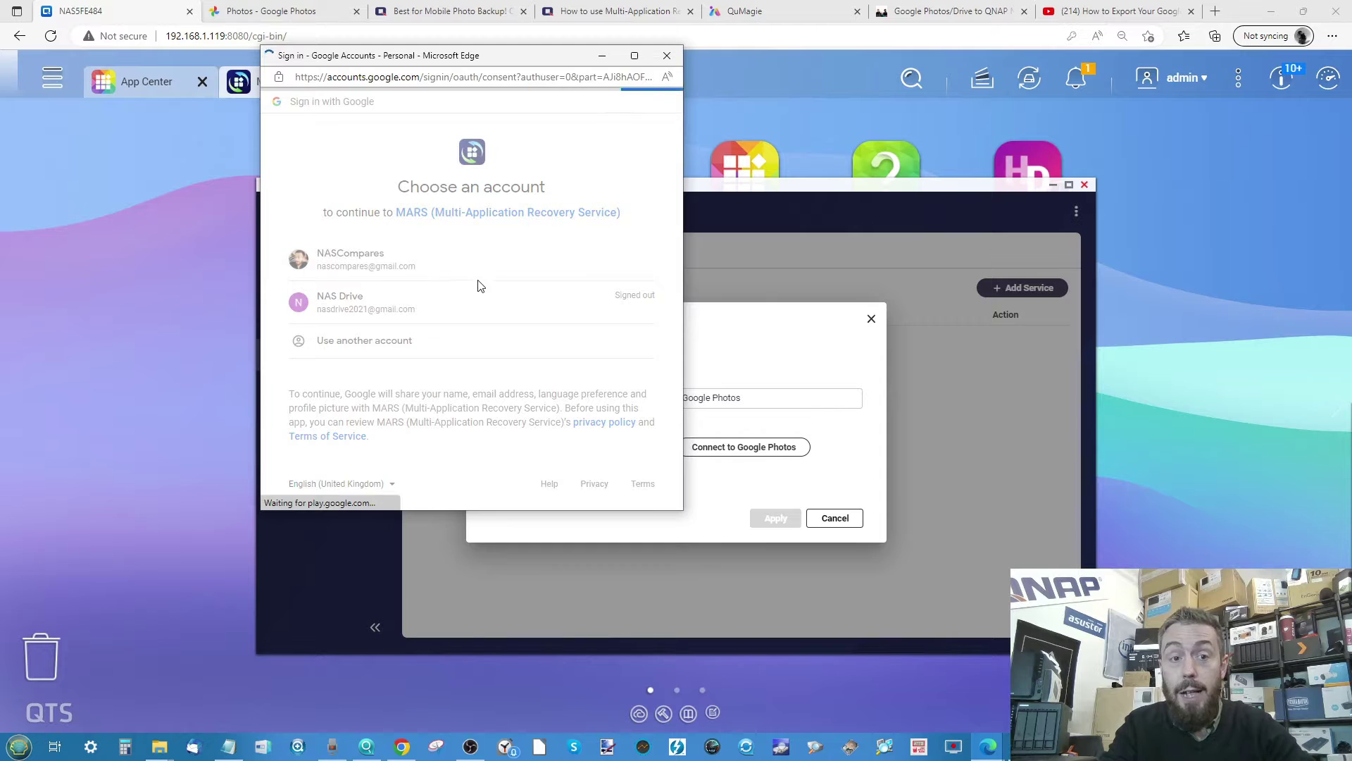
scroll(445, 266, down, 2)
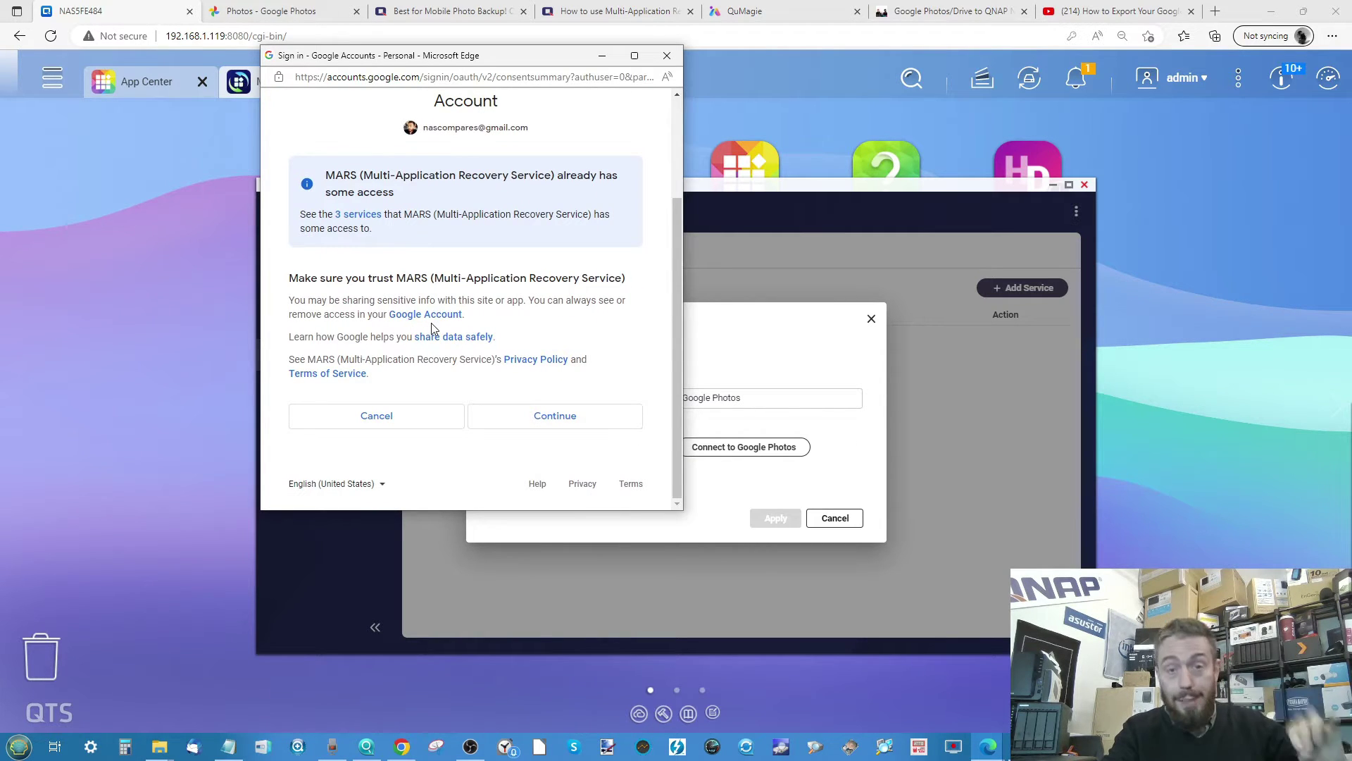
click(508, 421)
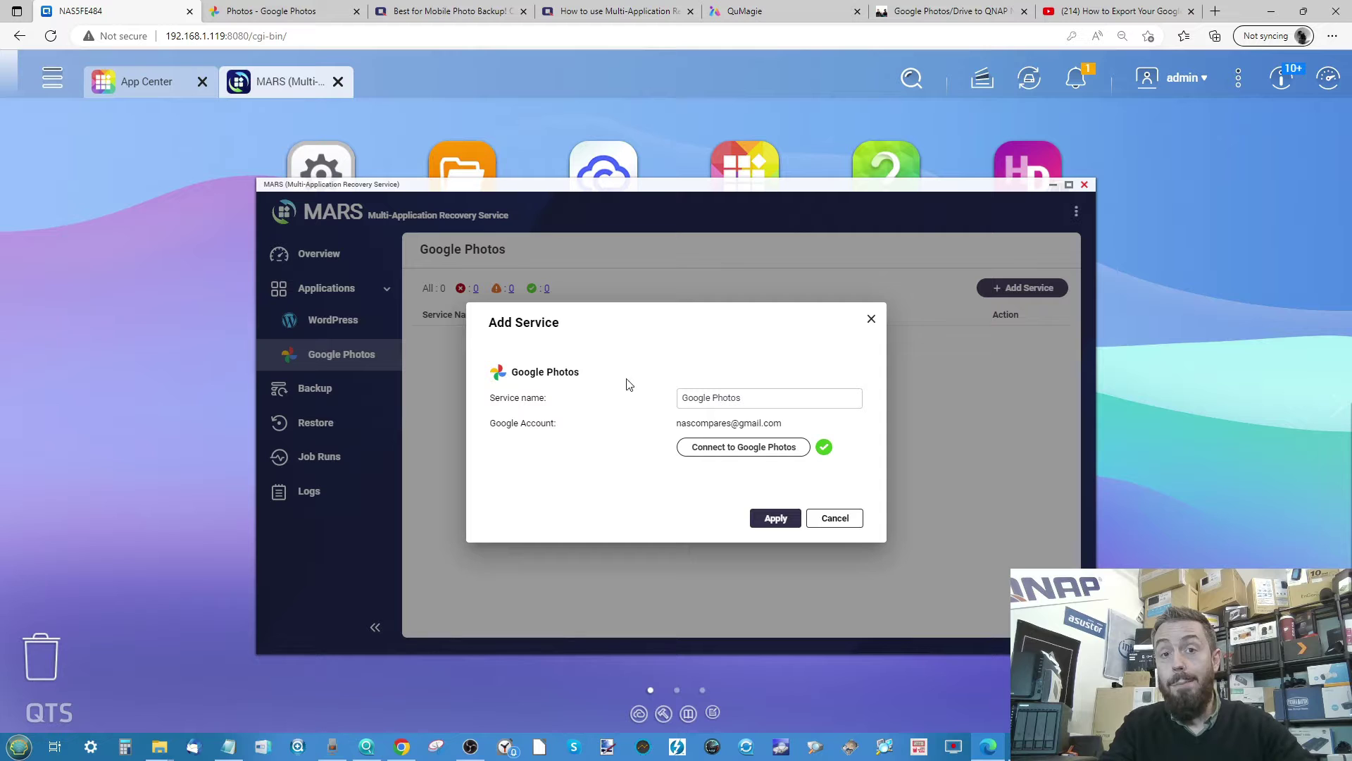
click(787, 518)
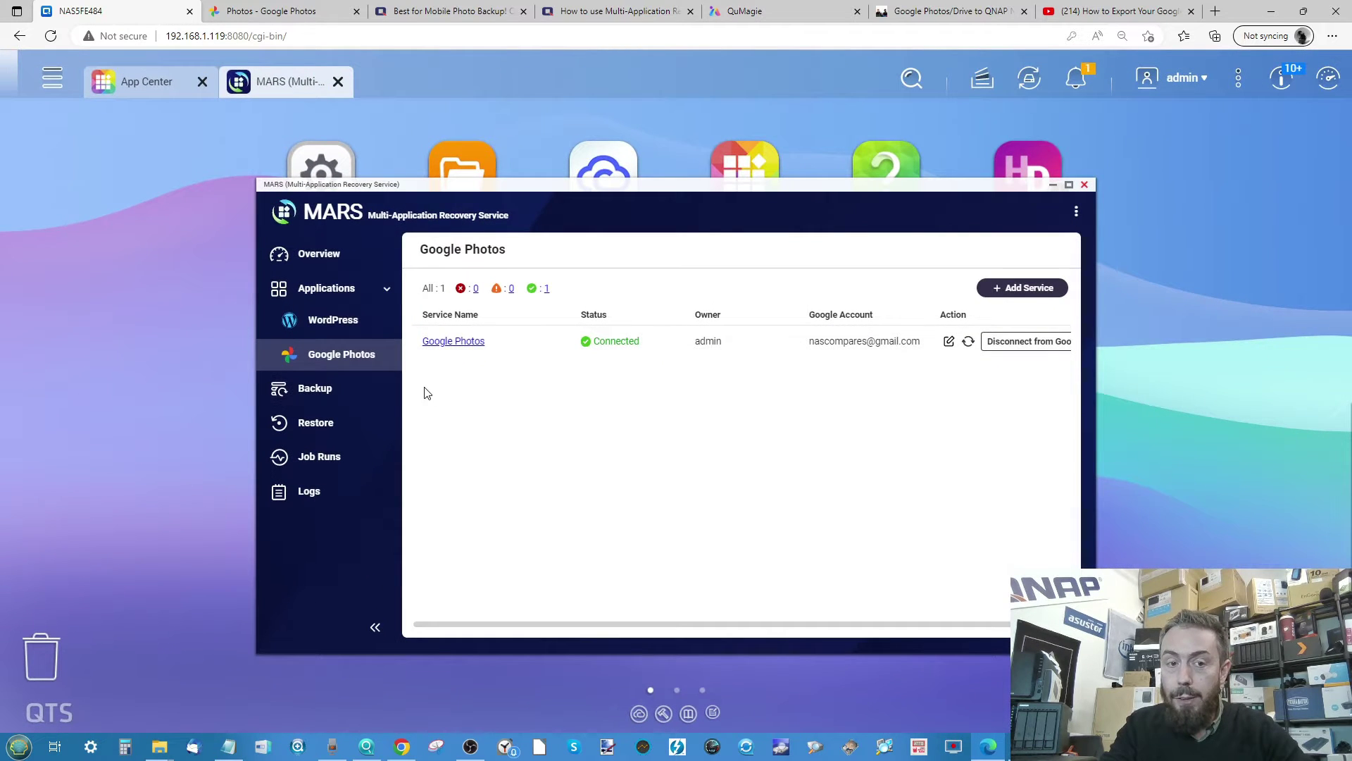
- Create a Google Photos backup job named 'Google-NAS' with the Google Photos account as source
click(329, 398)
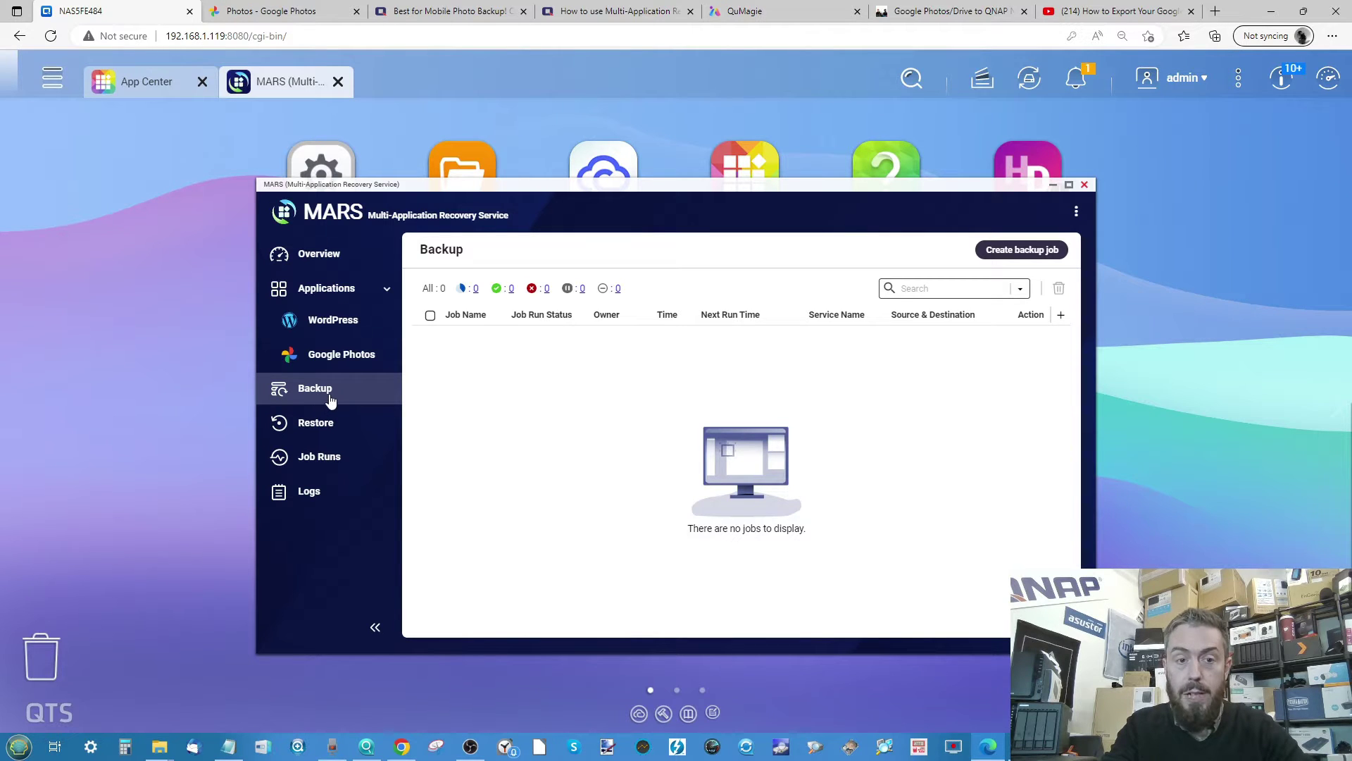
click(1025, 252)
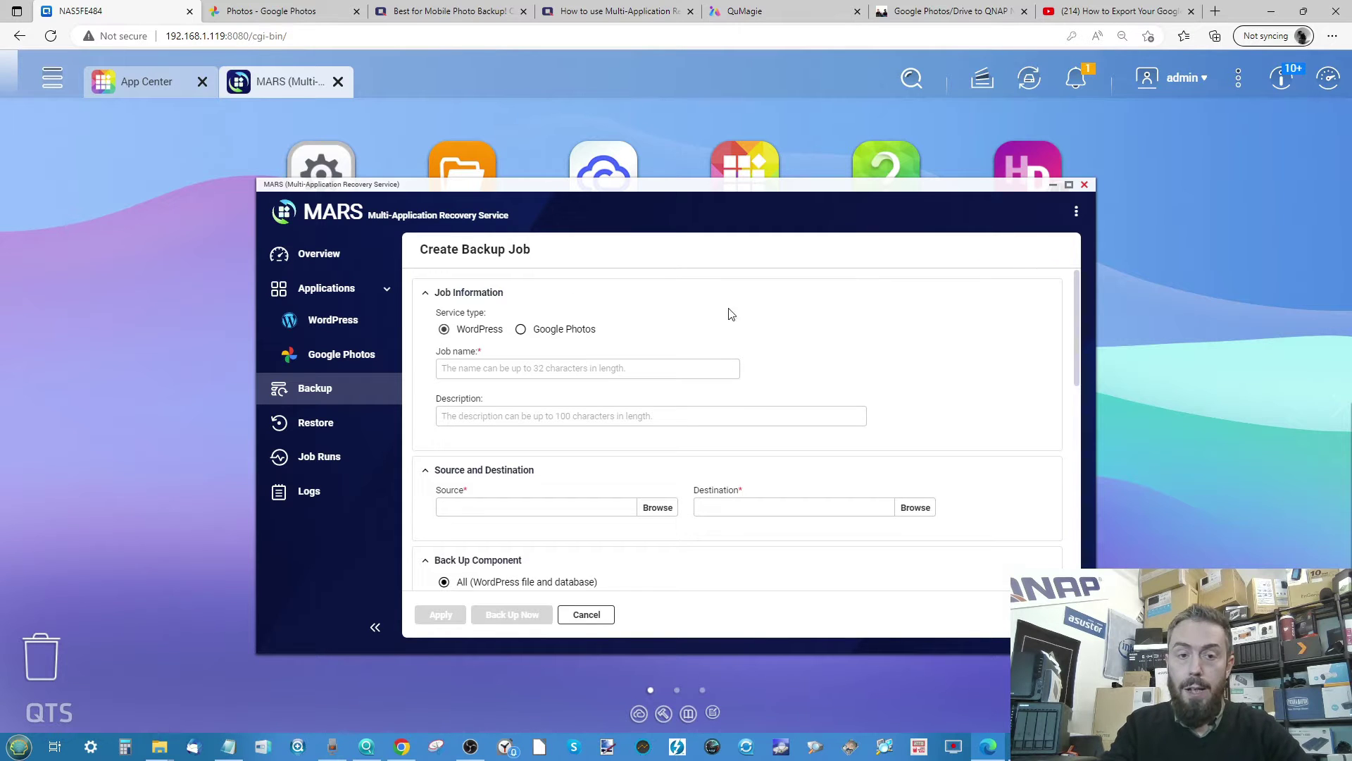
click(520, 330)
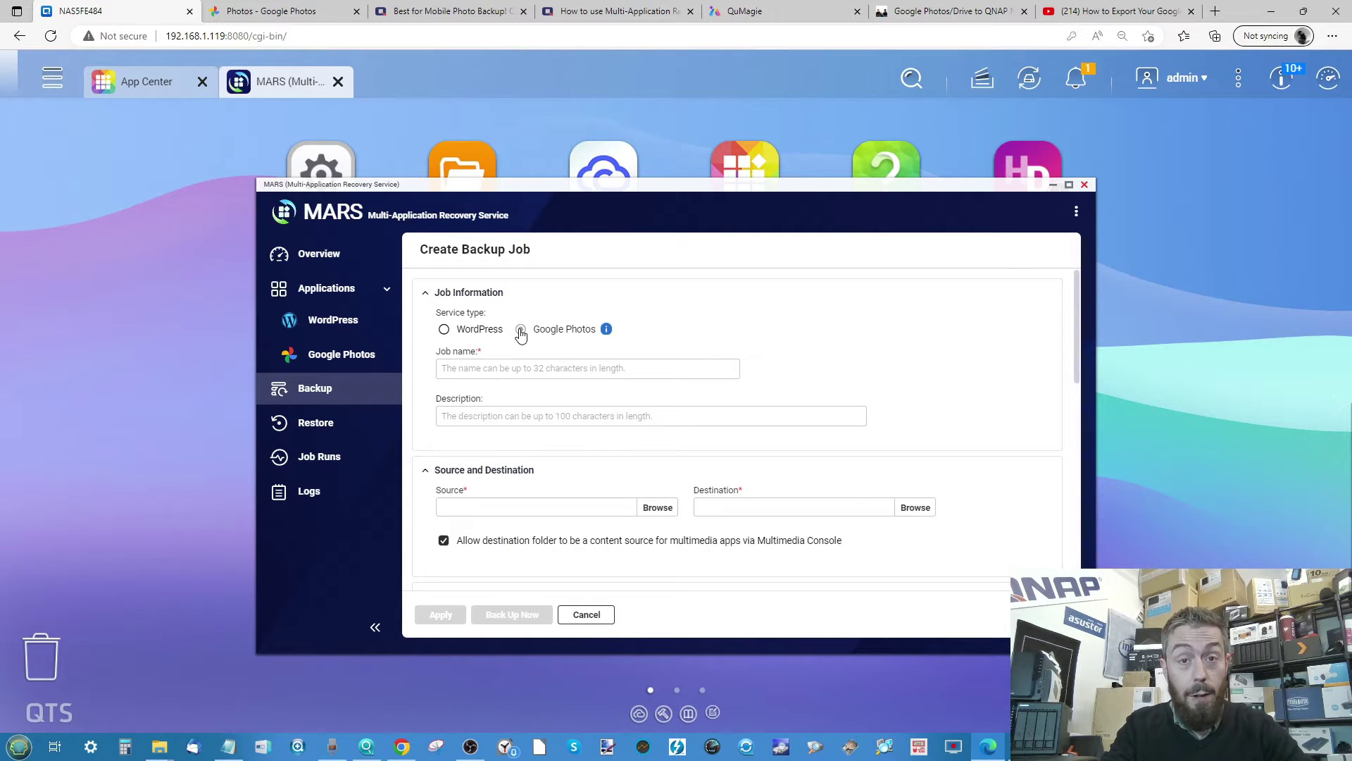
click(498, 365)
text(Google-NAS)
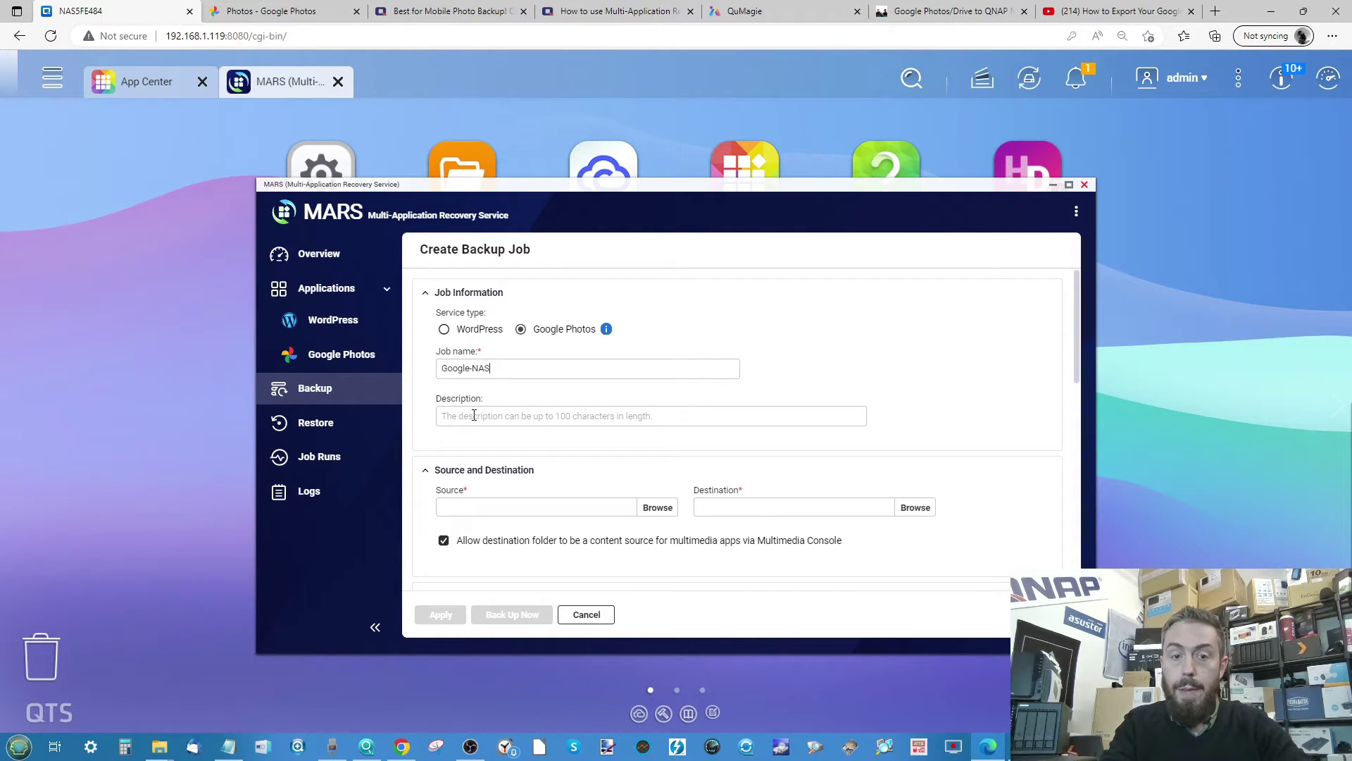
click(571, 512)
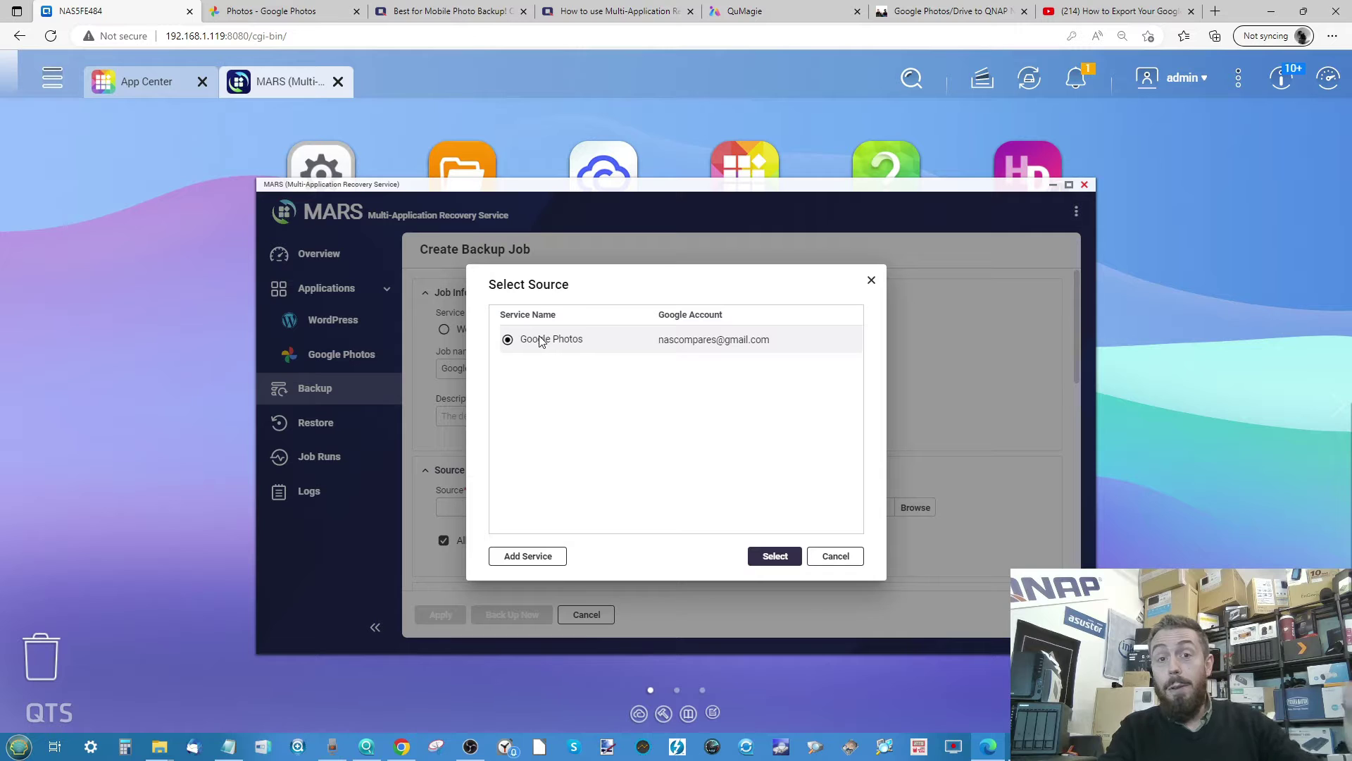
click(769, 556)
scroll(766, 555, down, 1)
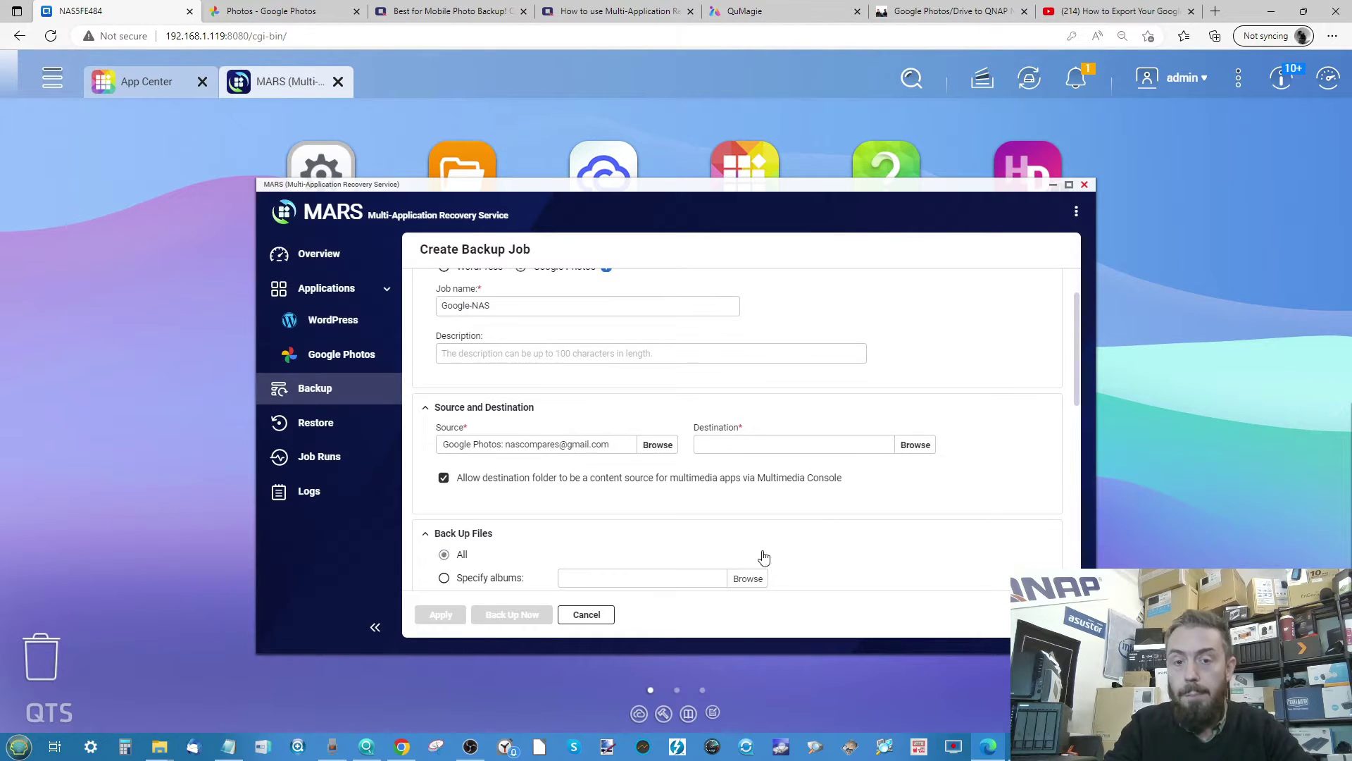
- Set the destination to a new folder /Multimedia/Google Photos Sync
click(915, 444)
click(509, 315)
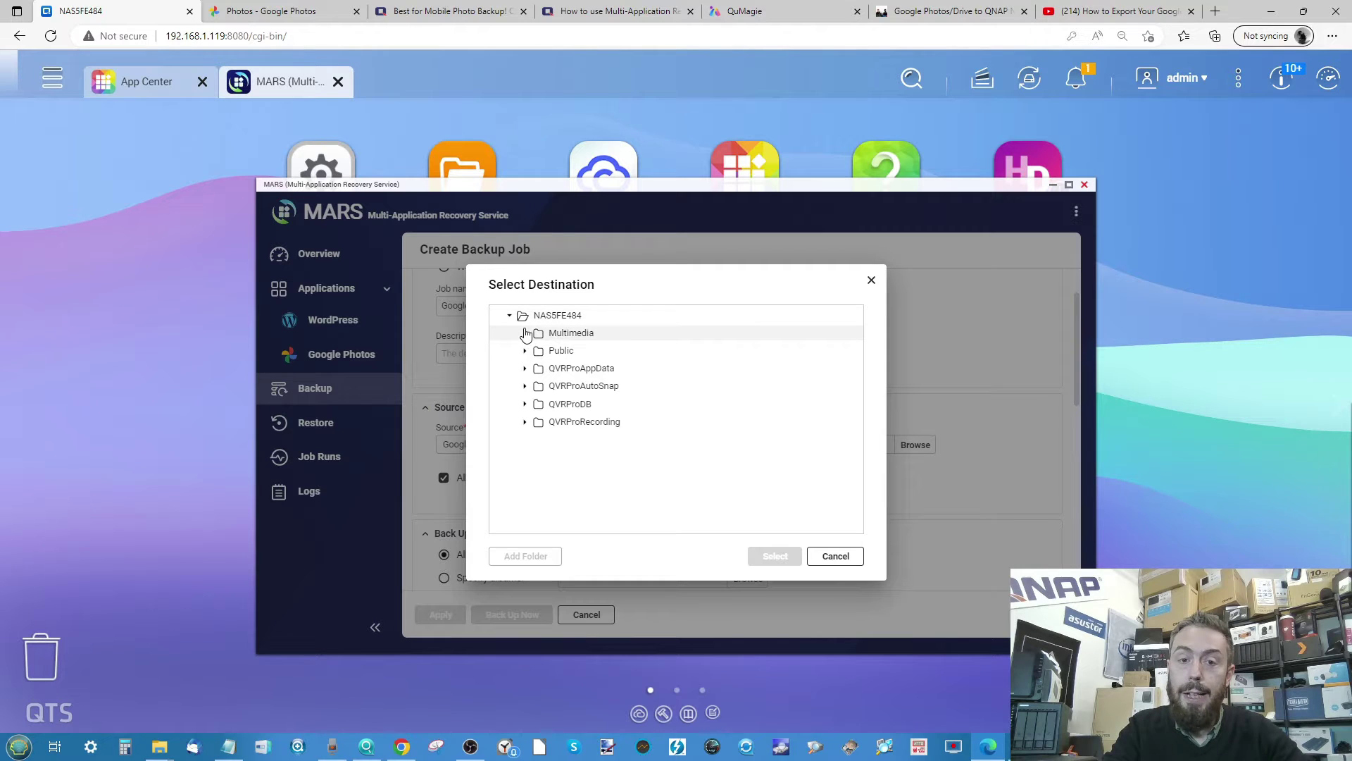
click(524, 333)
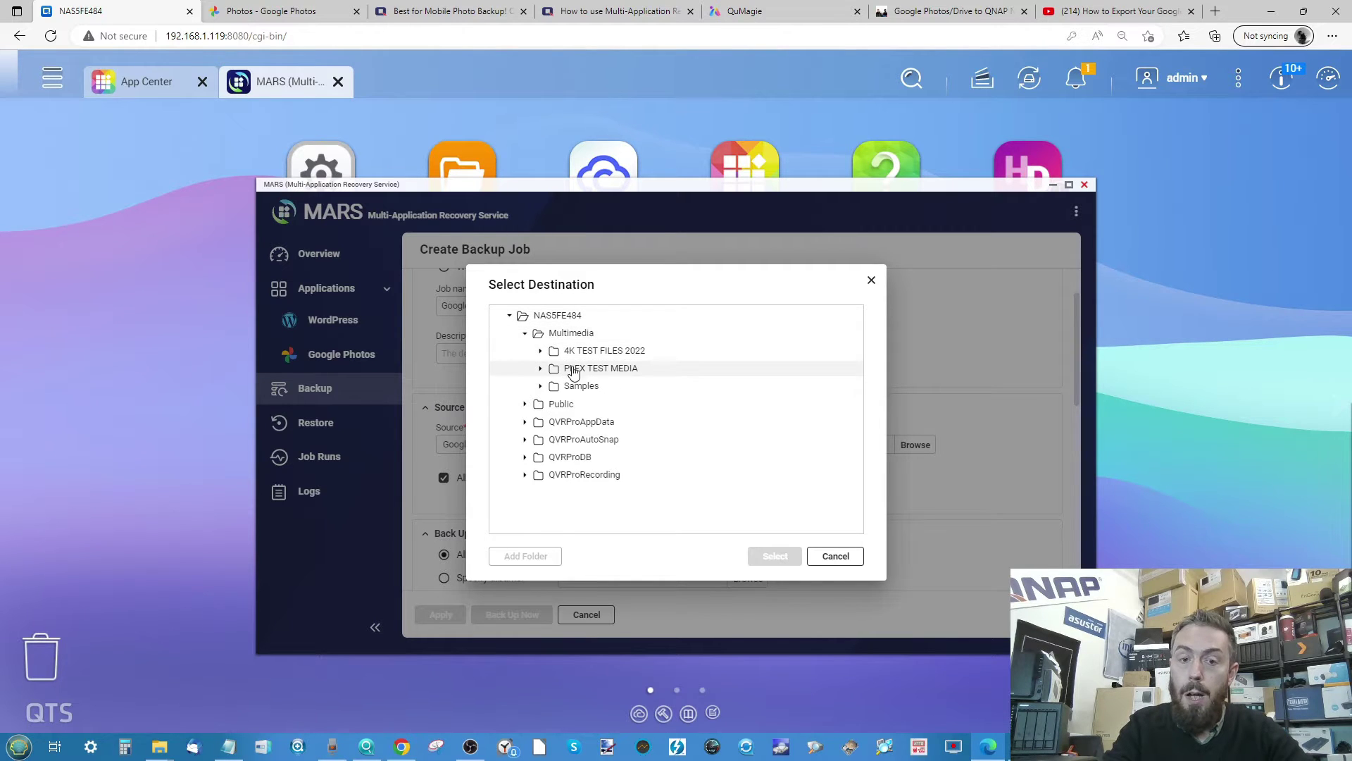
click(574, 337)
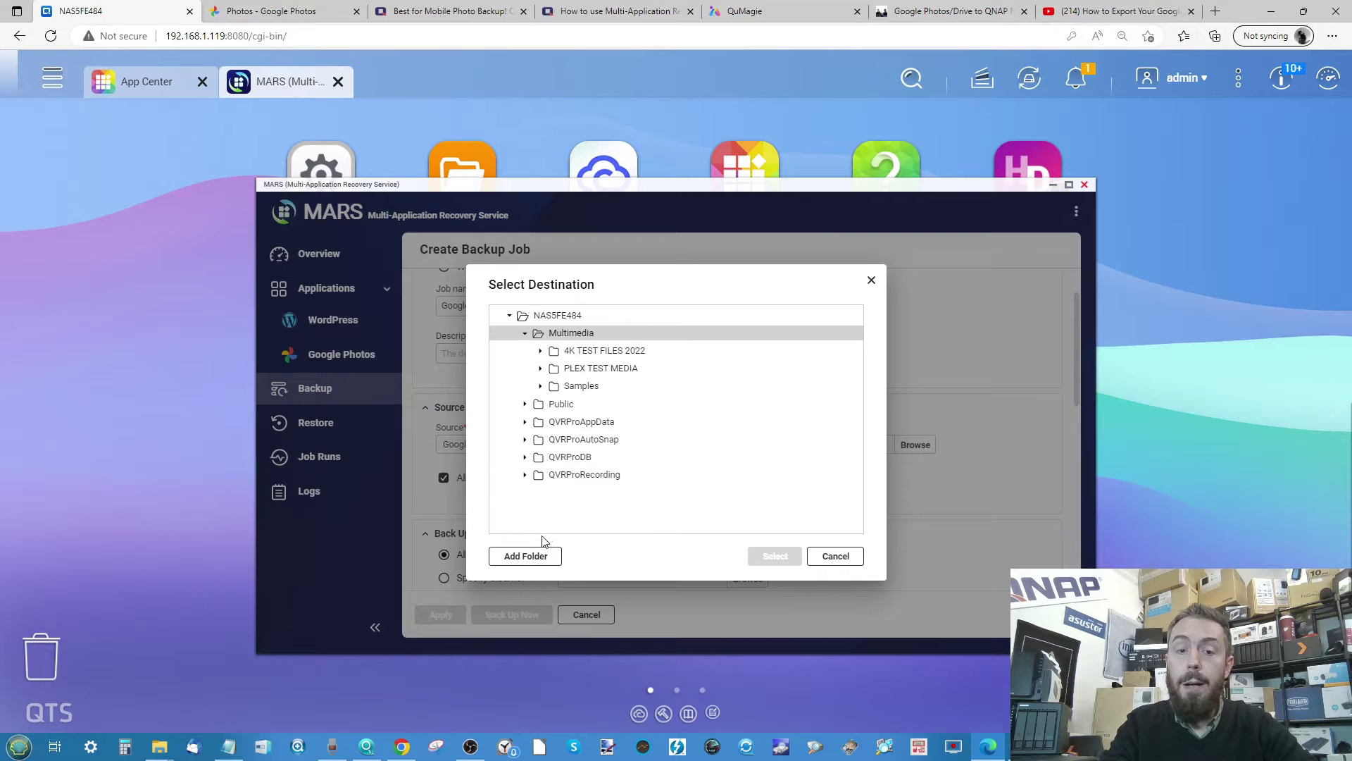
click(533, 556)
text(G)
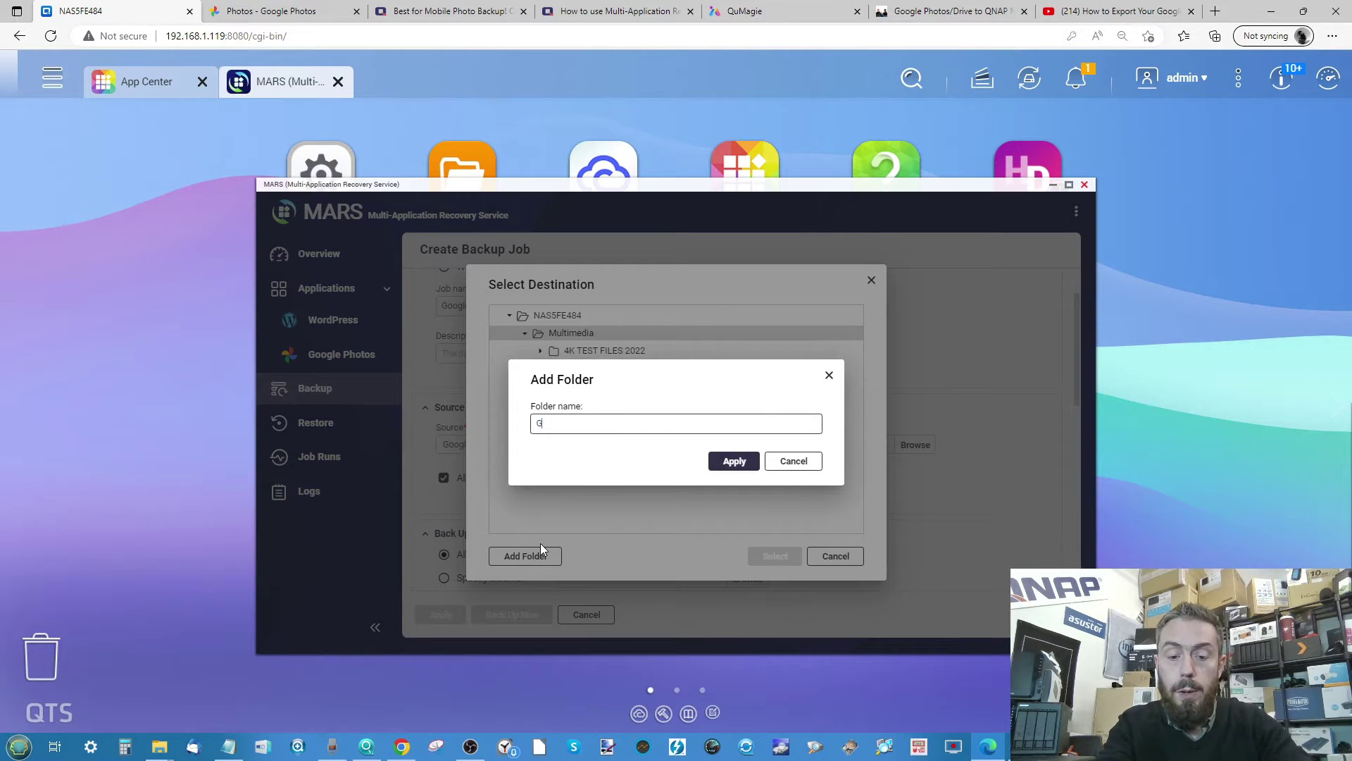
text(oogle Photos )
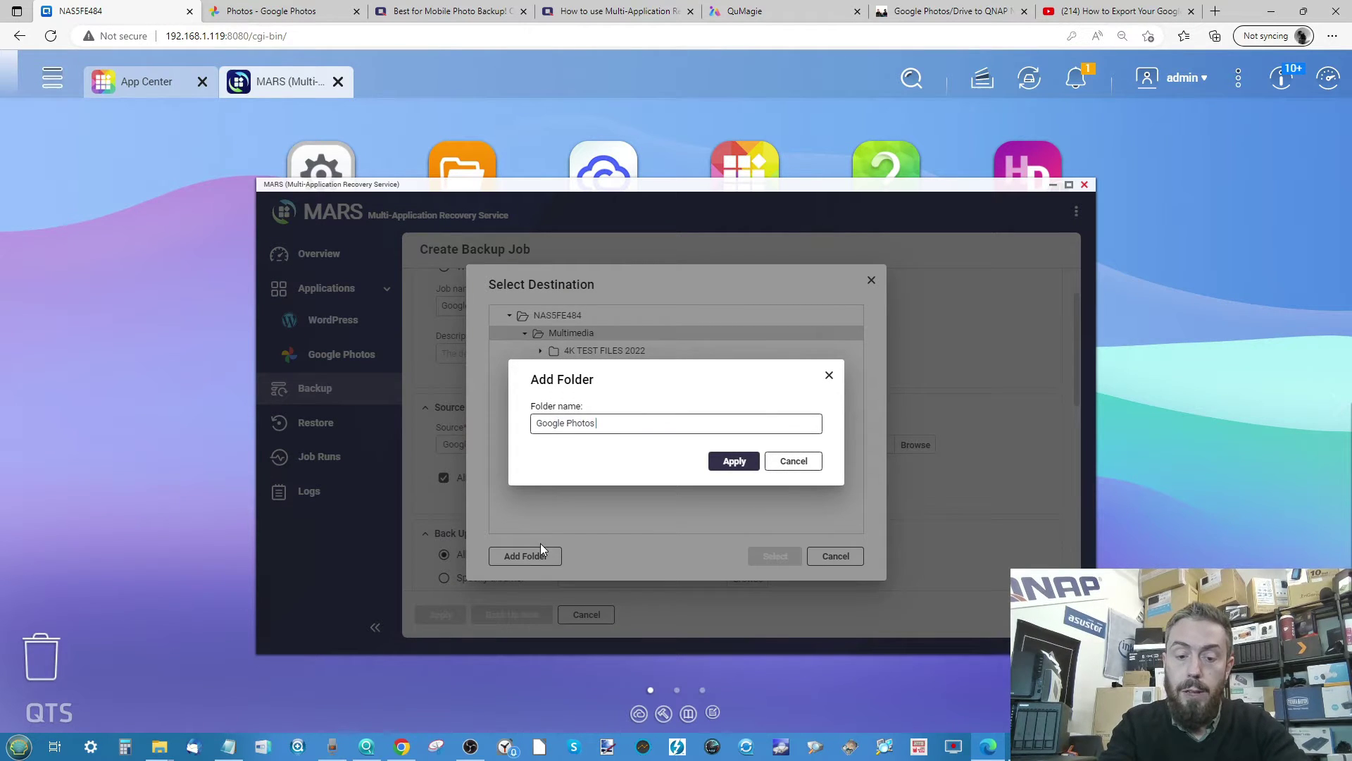
text(Sync)
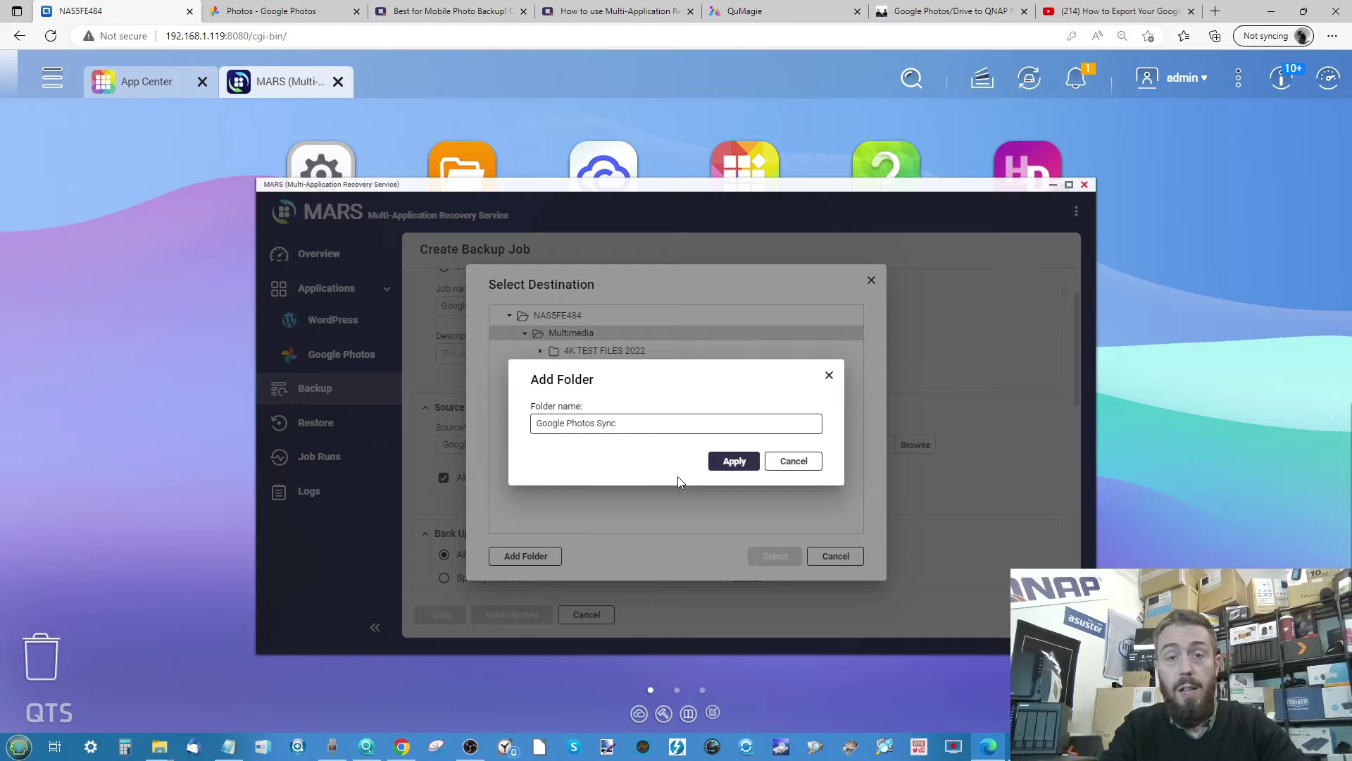
click(734, 460)
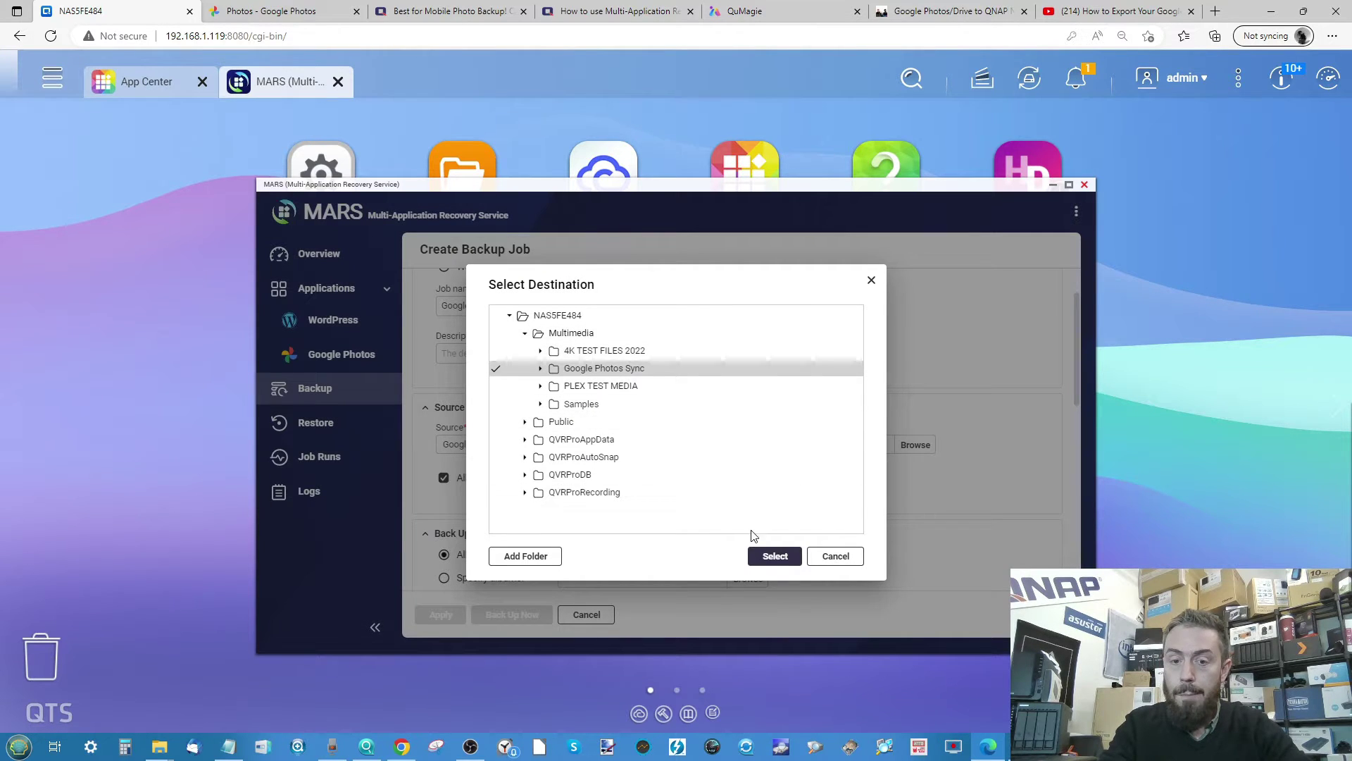
click(771, 555)
scroll(720, 518, down, 2)
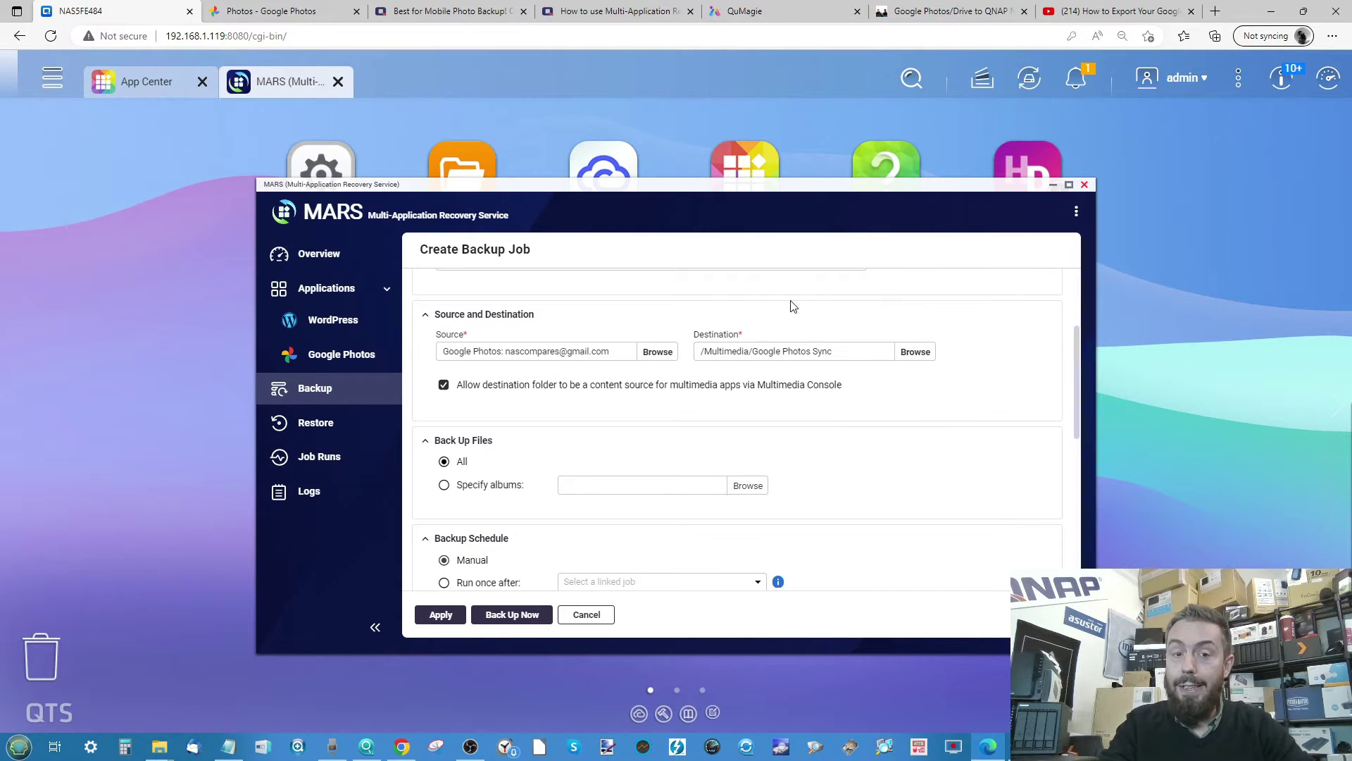
scroll(791, 305, down, 1)
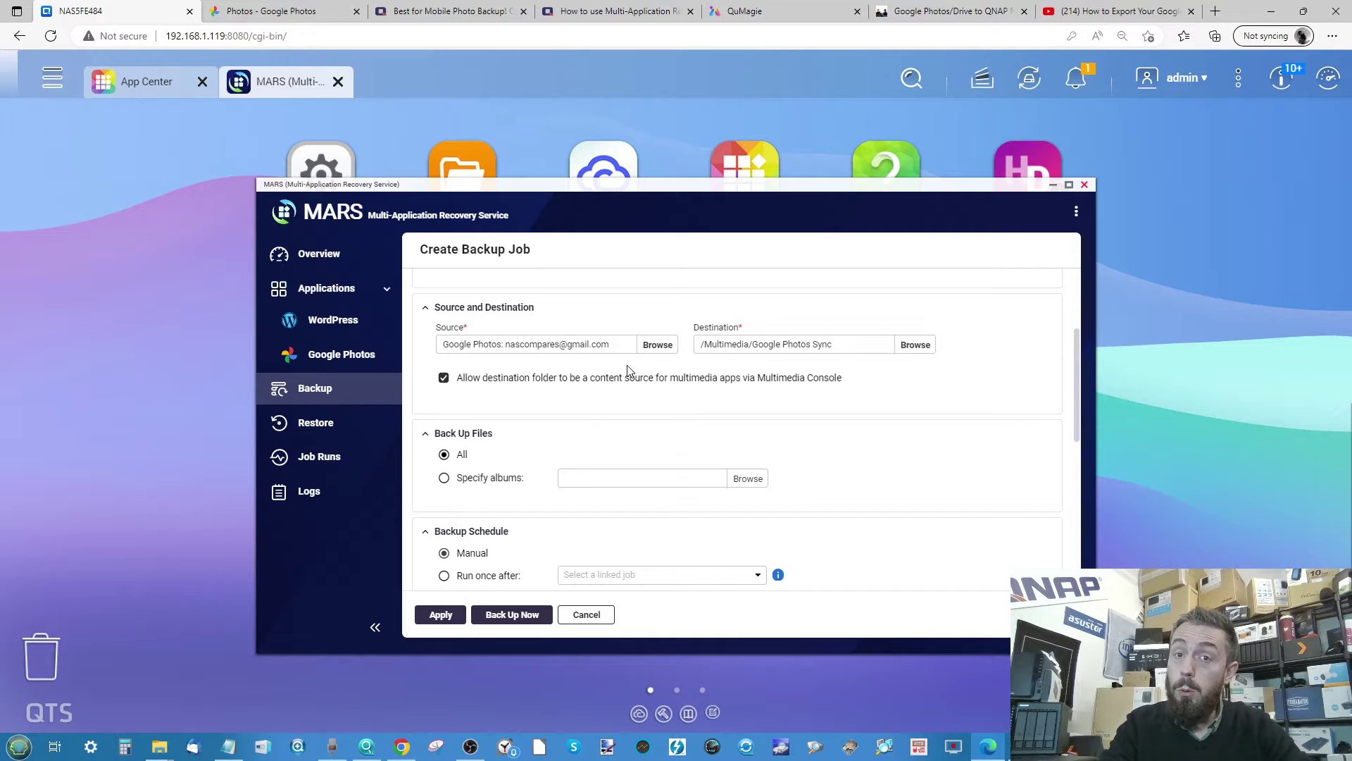
scroll(508, 370, down, 2)
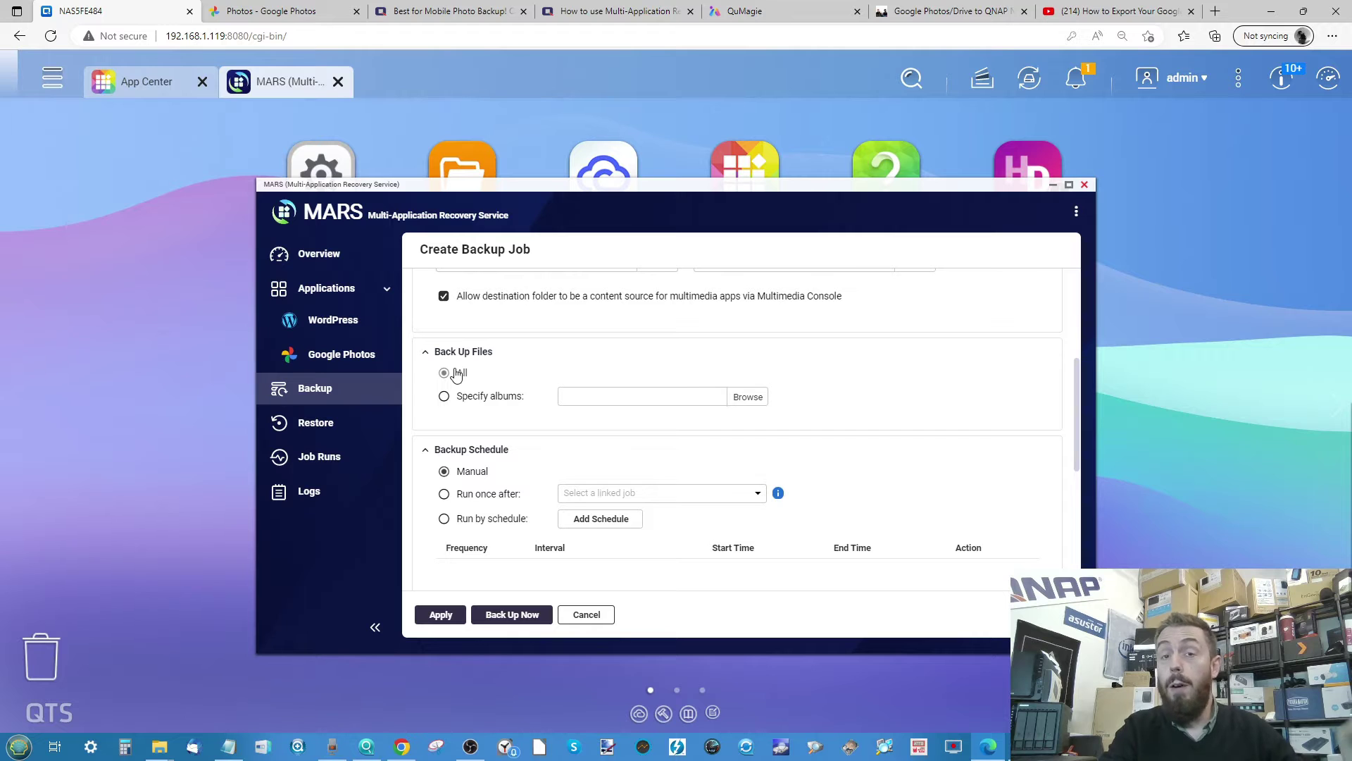
- Limit the backup to the specified album Collages 13-05 only
scroll(457, 374, down, 2)
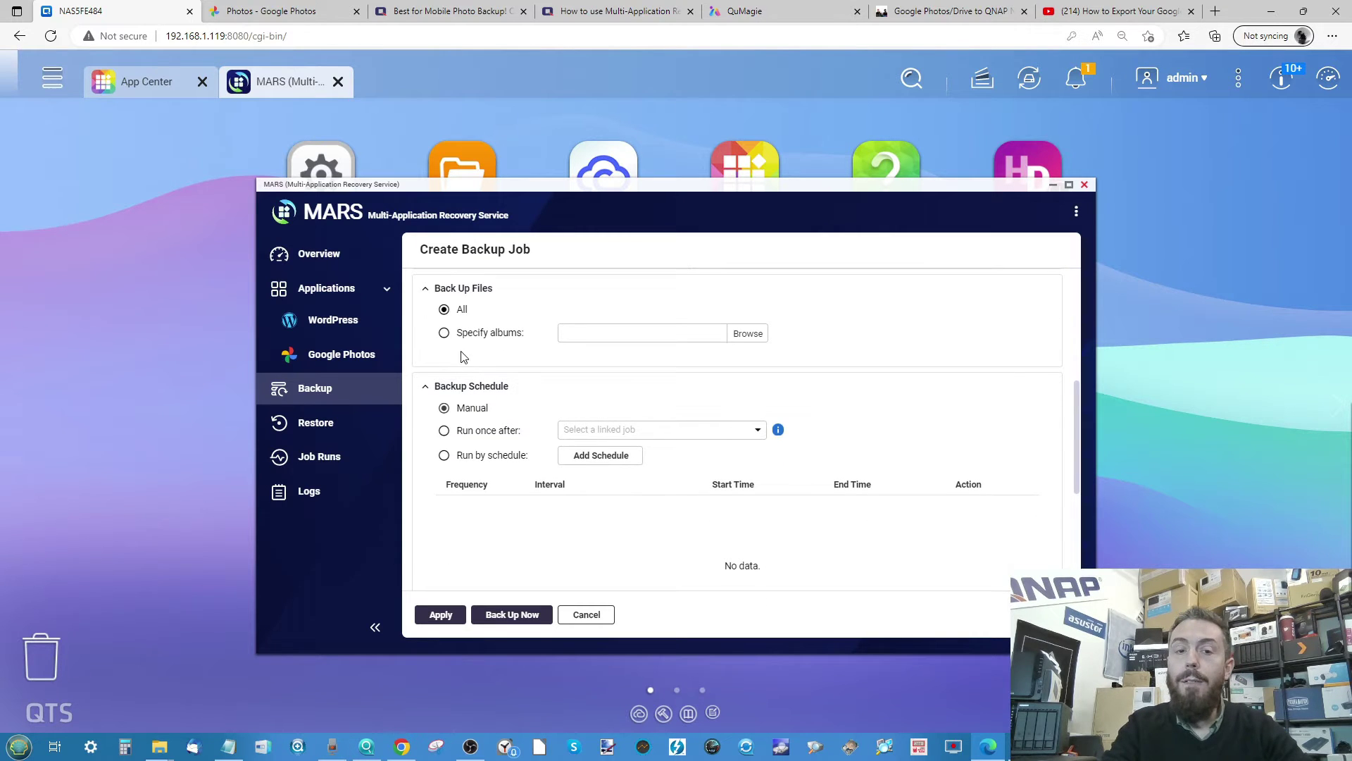
click(442, 336)
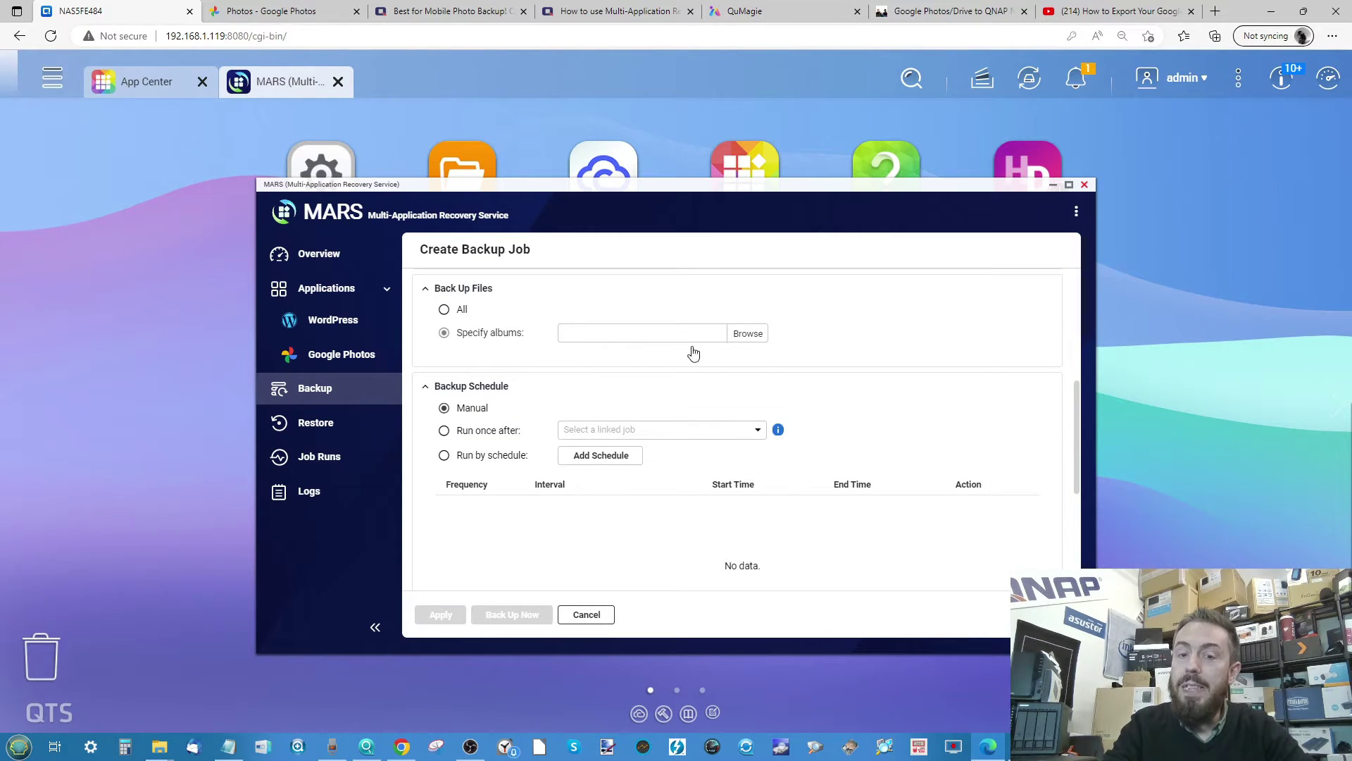
click(745, 335)
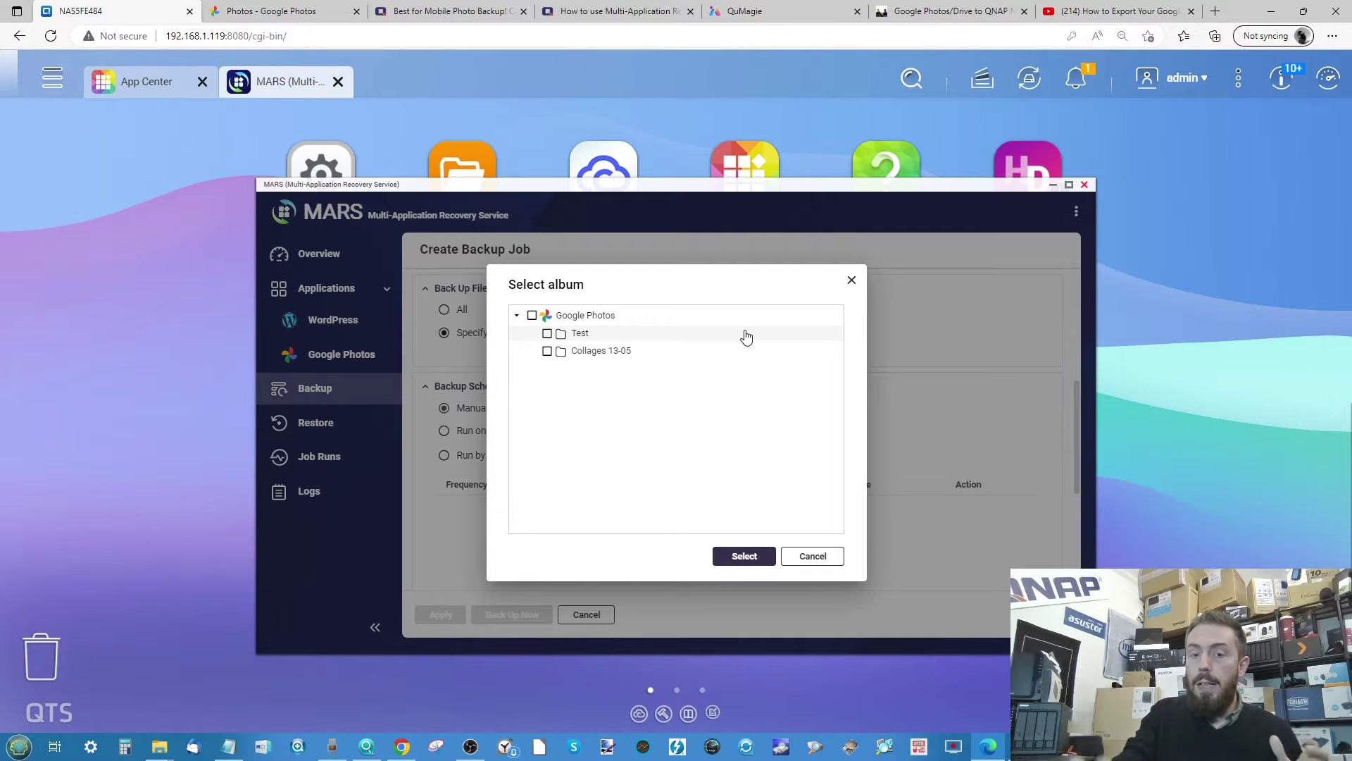
click(547, 352)
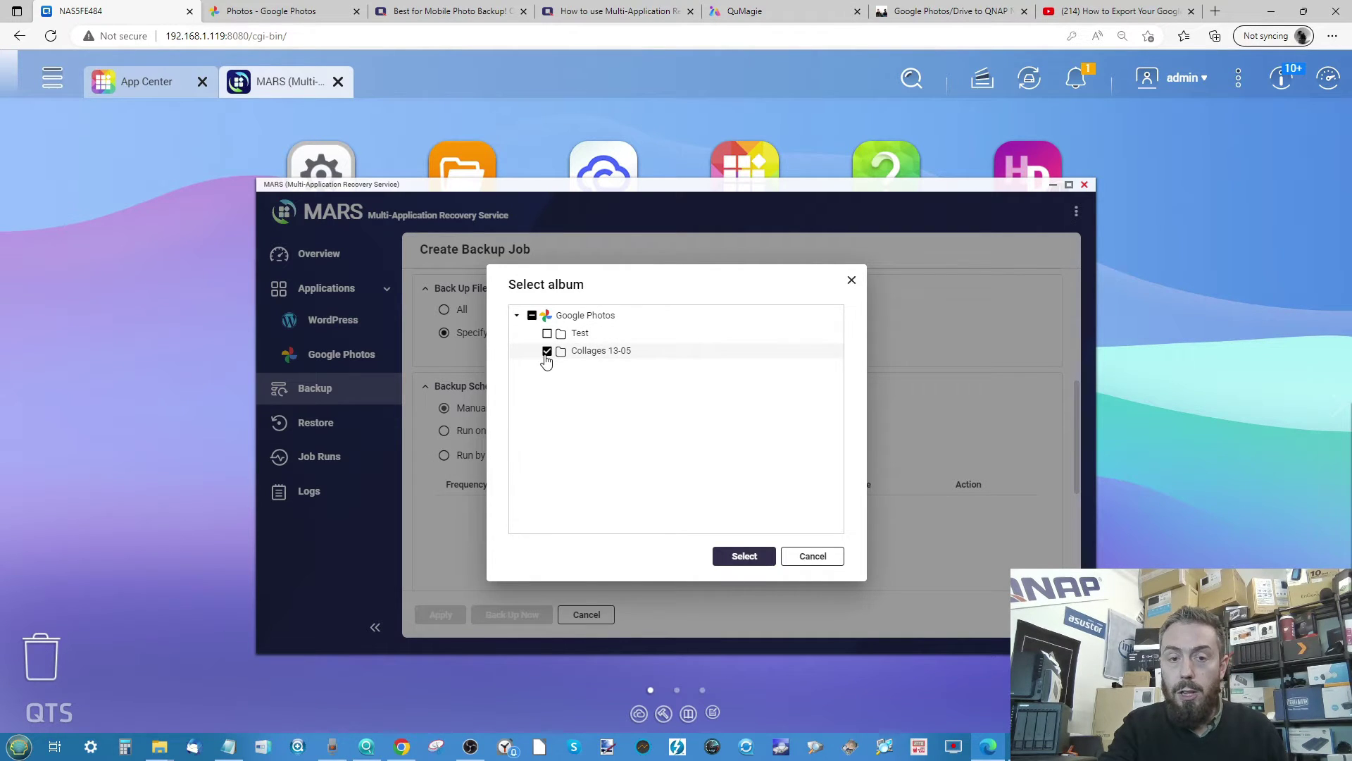
click(752, 557)
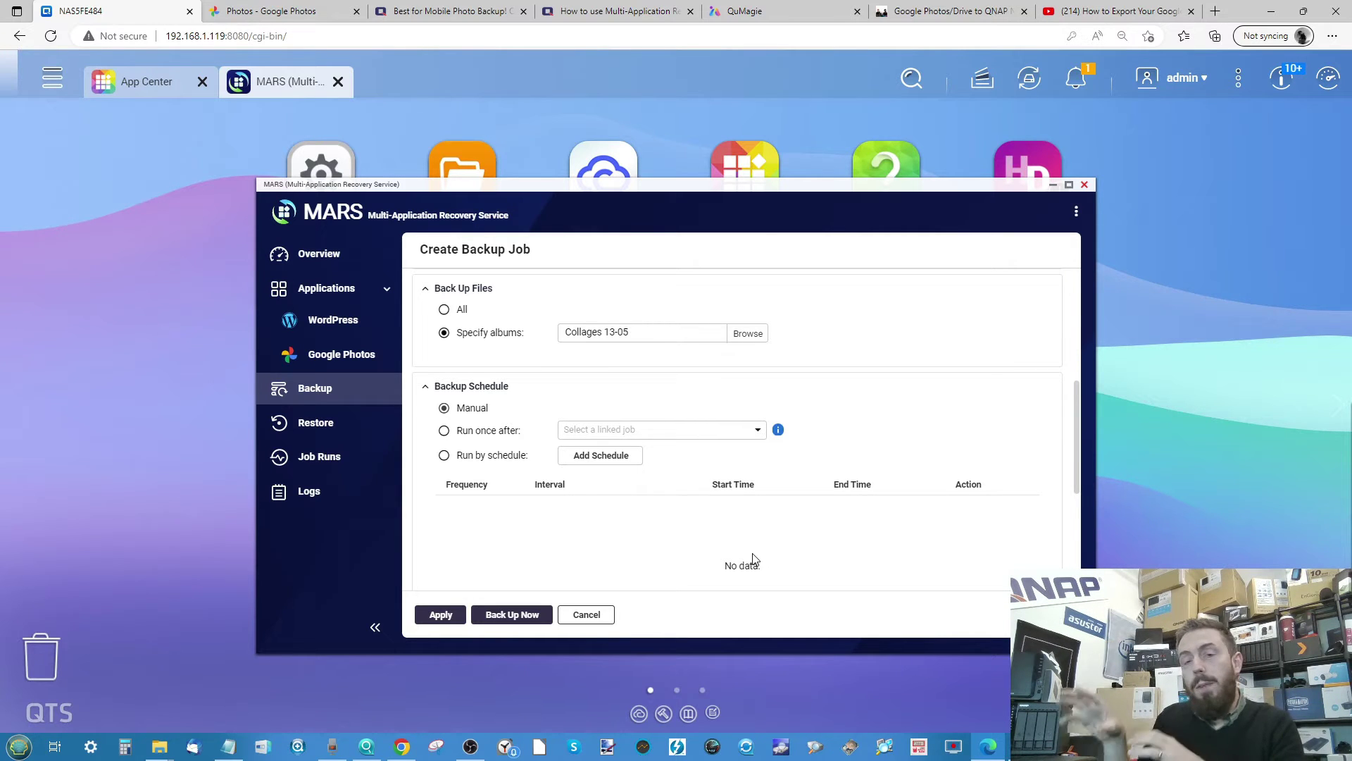
click(268, 11)
- Schedule the Google-NAS job to run daily at 01:00
click(117, 11)
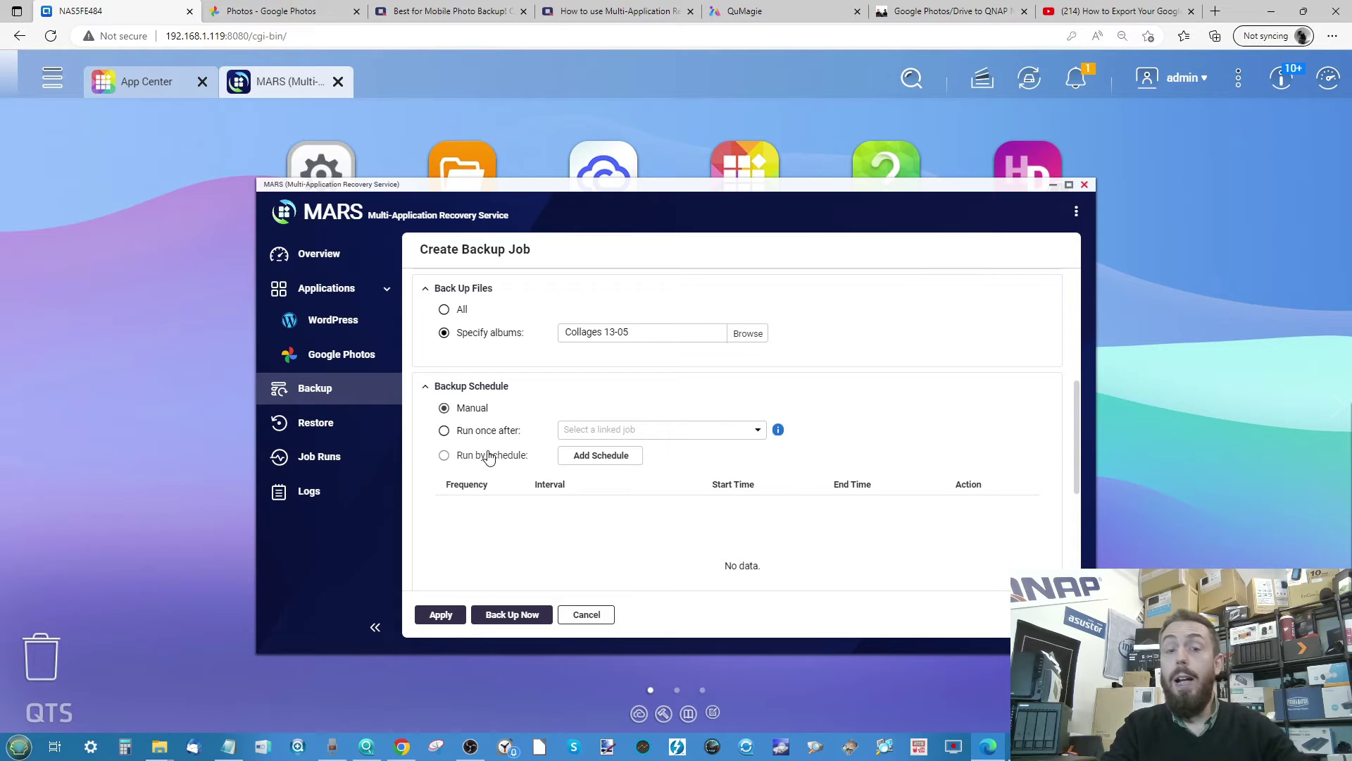
click(444, 456)
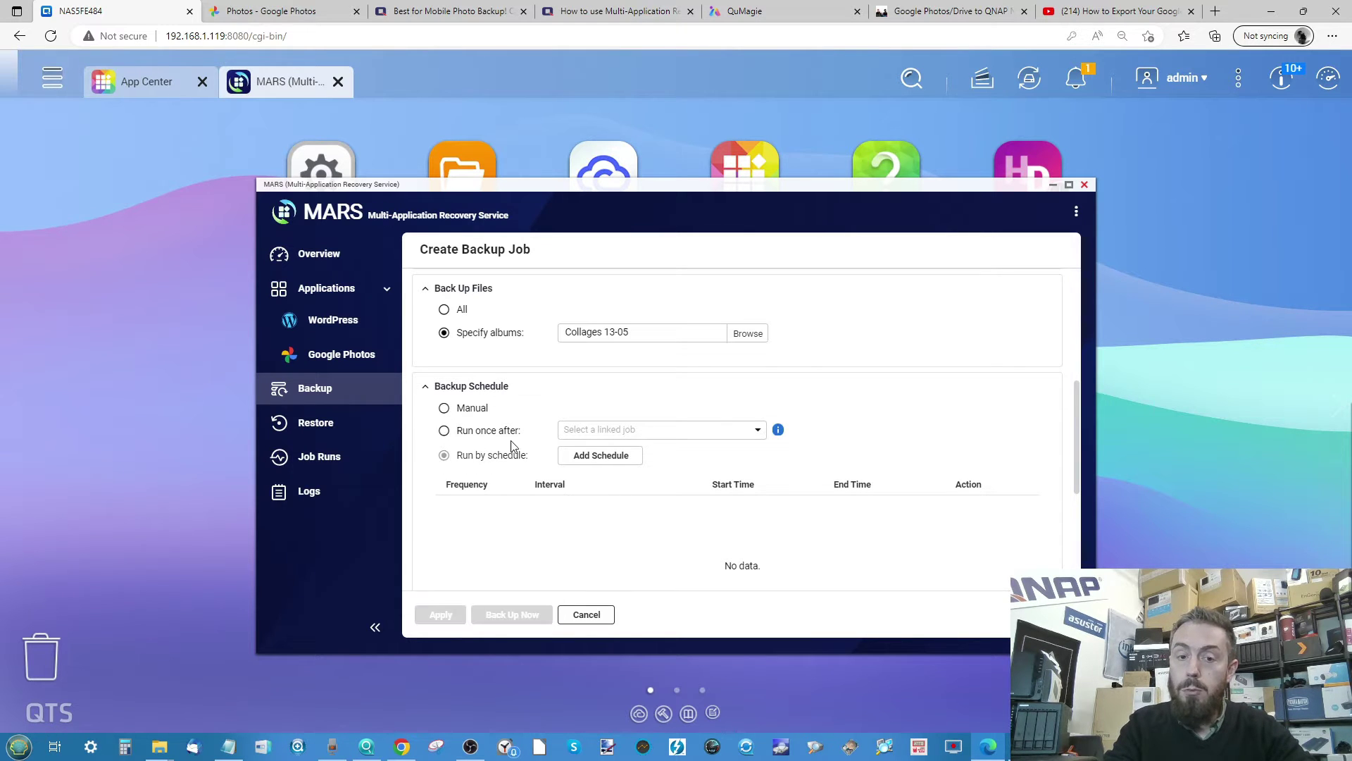
click(584, 456)
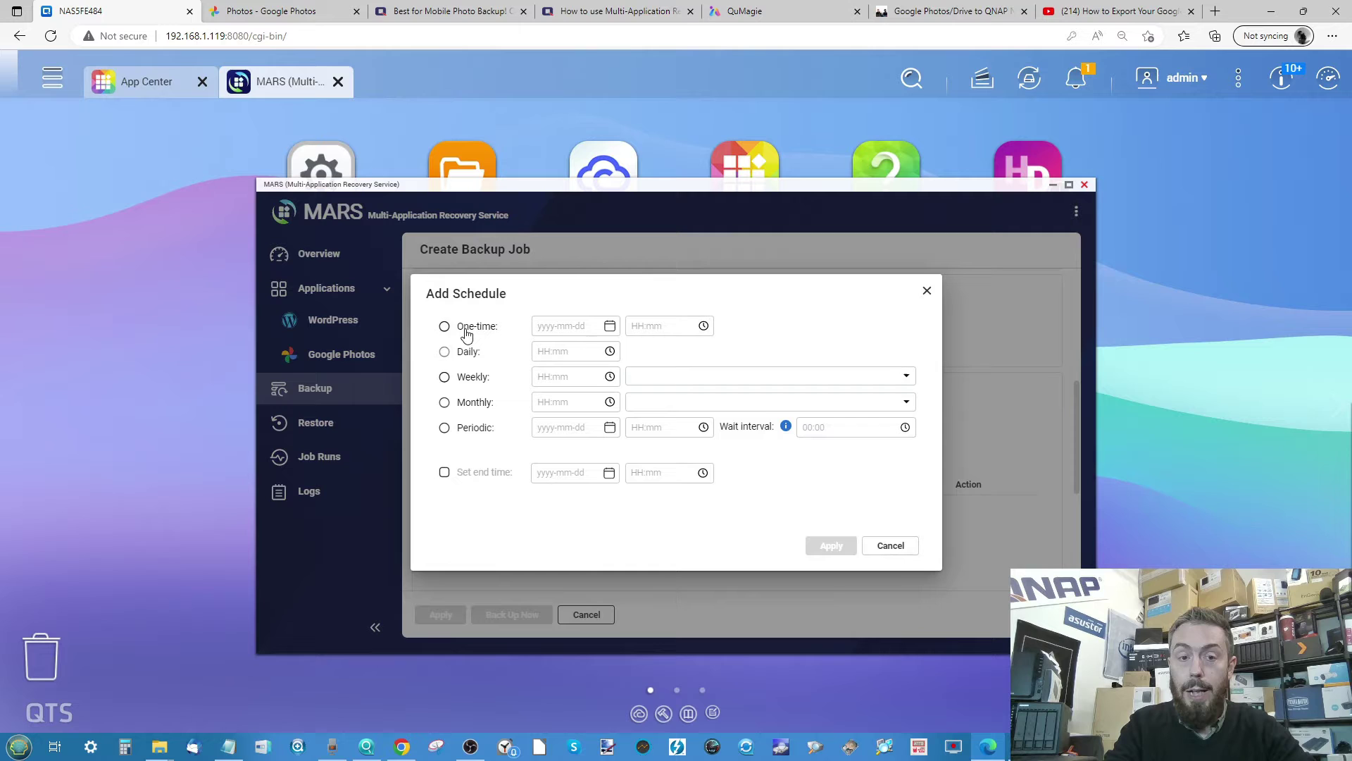
click(445, 326)
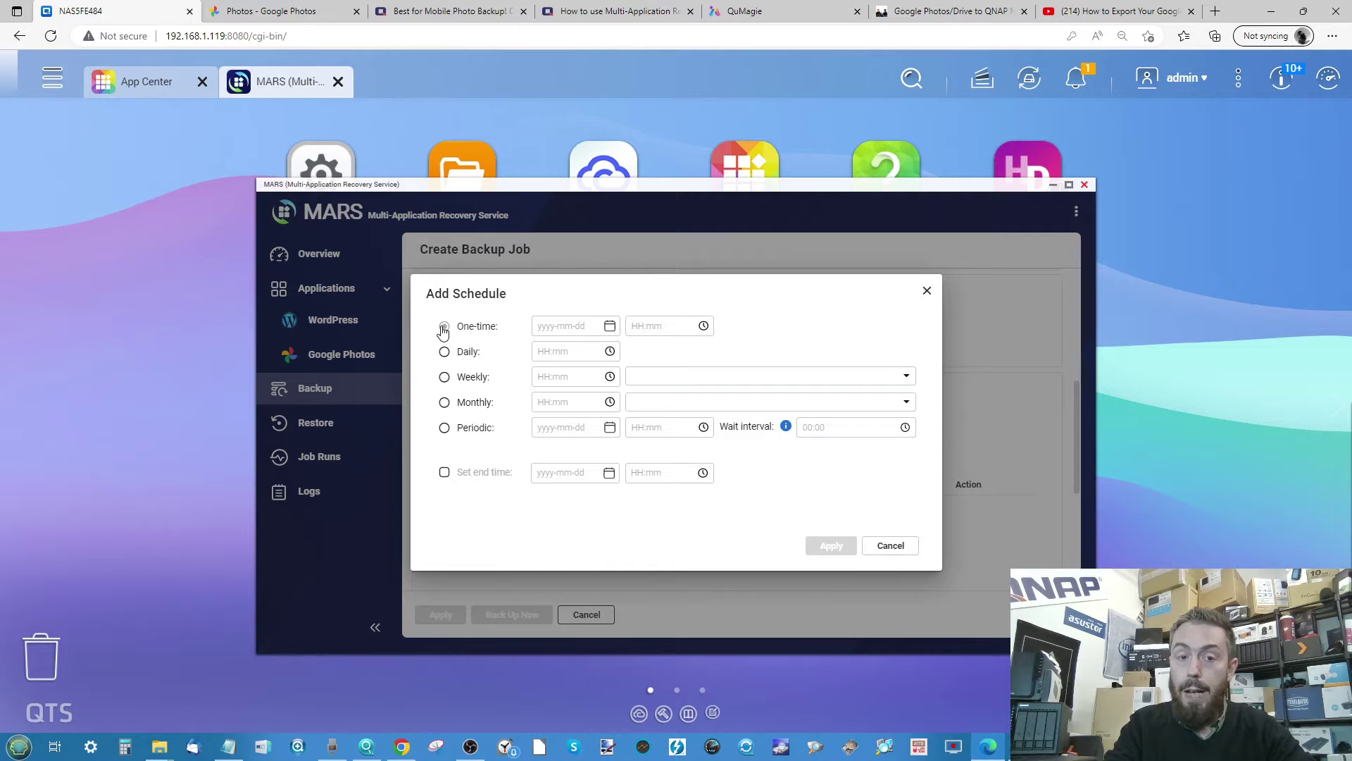
click(589, 328)
click(468, 351)
click(567, 354)
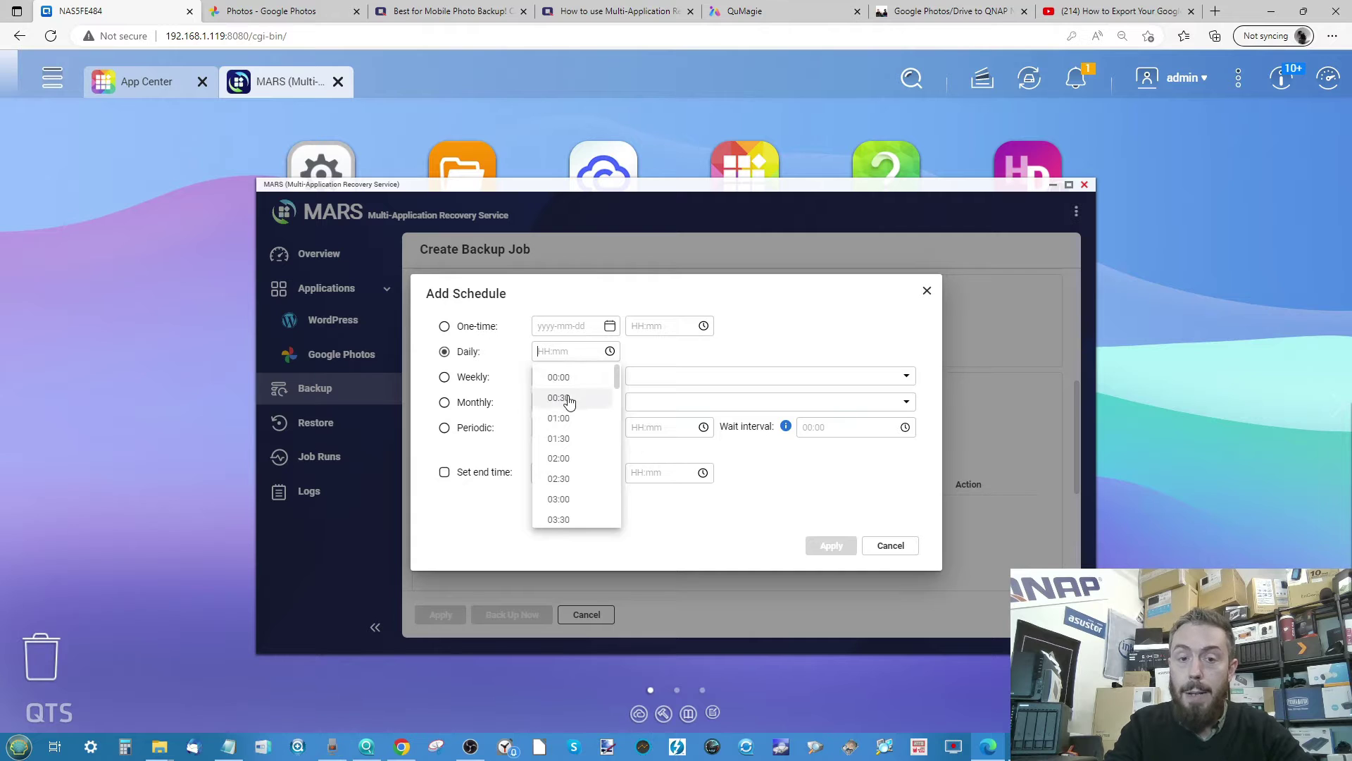
click(570, 423)
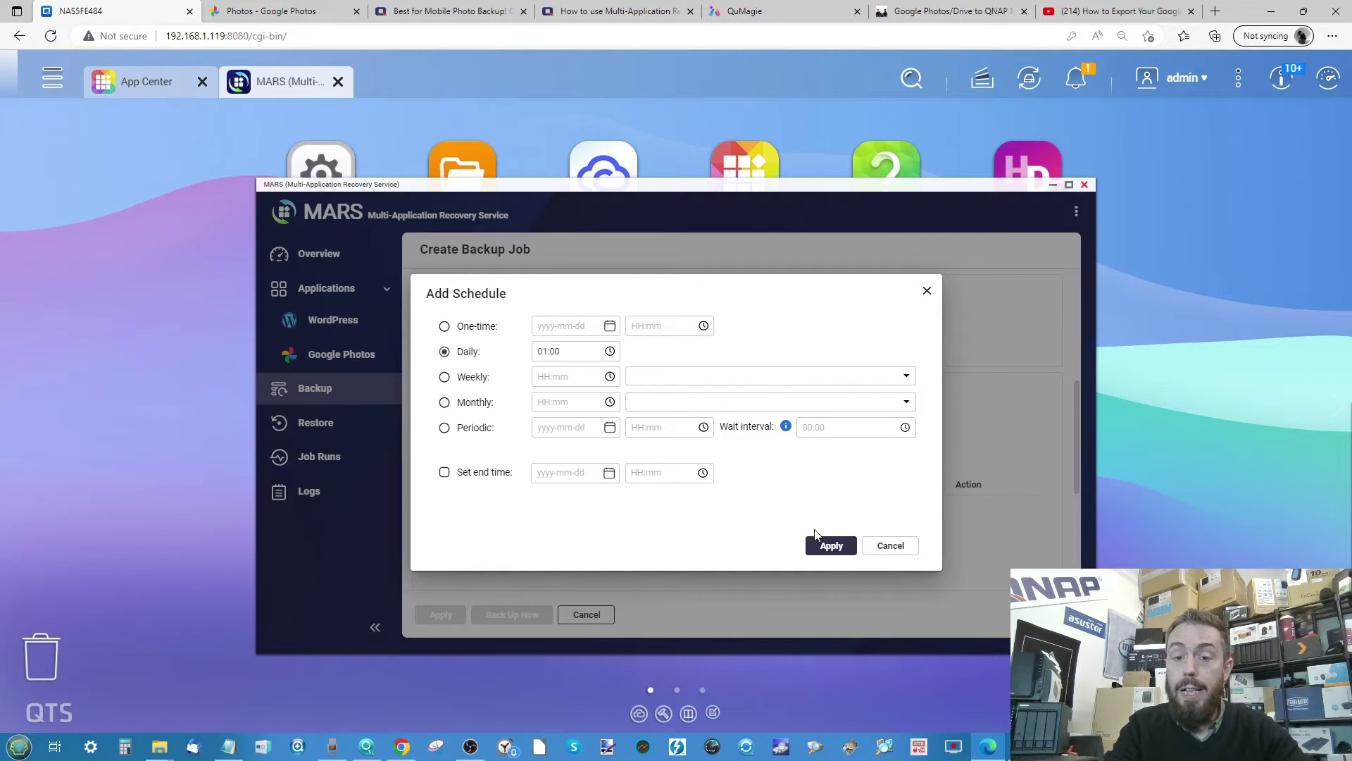
click(821, 546)
scroll(619, 520, down, 3)
scroll(583, 441, down, 1)
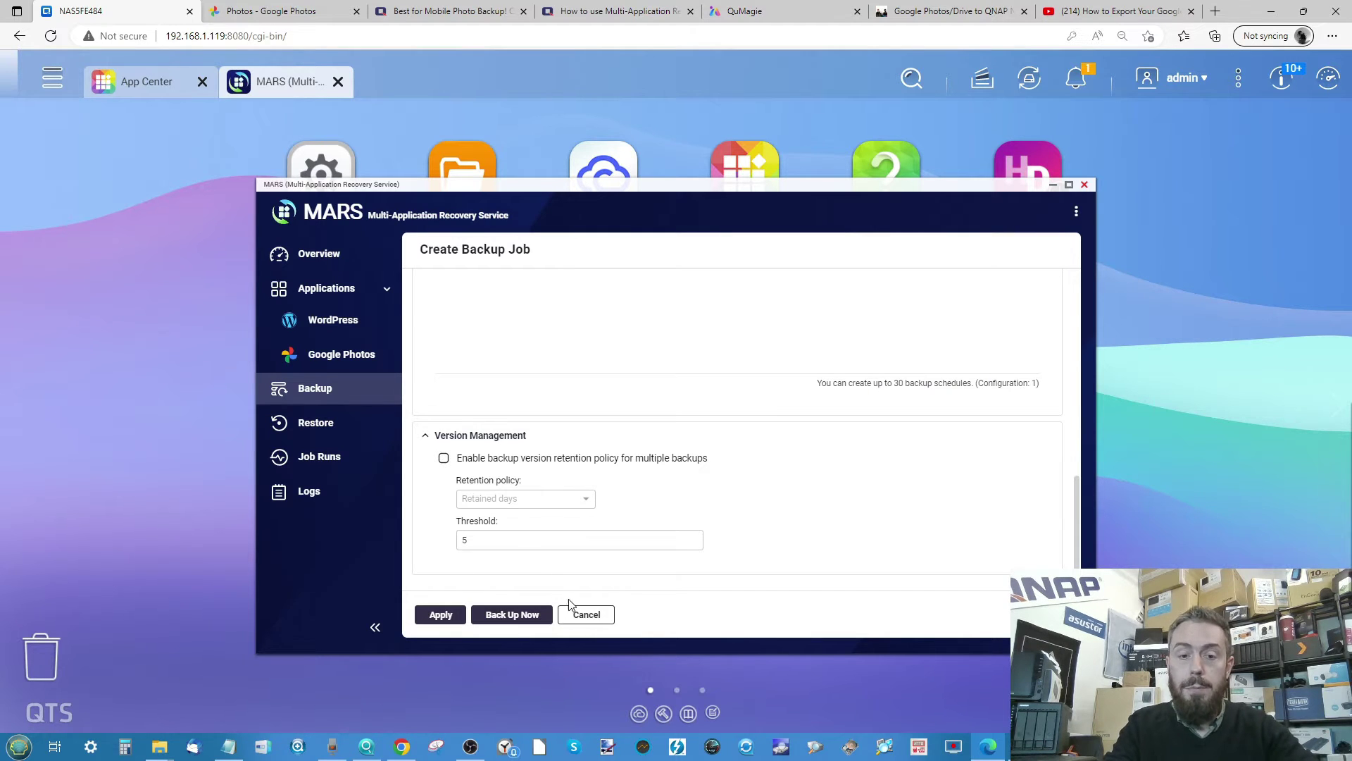
- Start the Google-NAS backup now and bring the Google Photos library forward
click(521, 618)
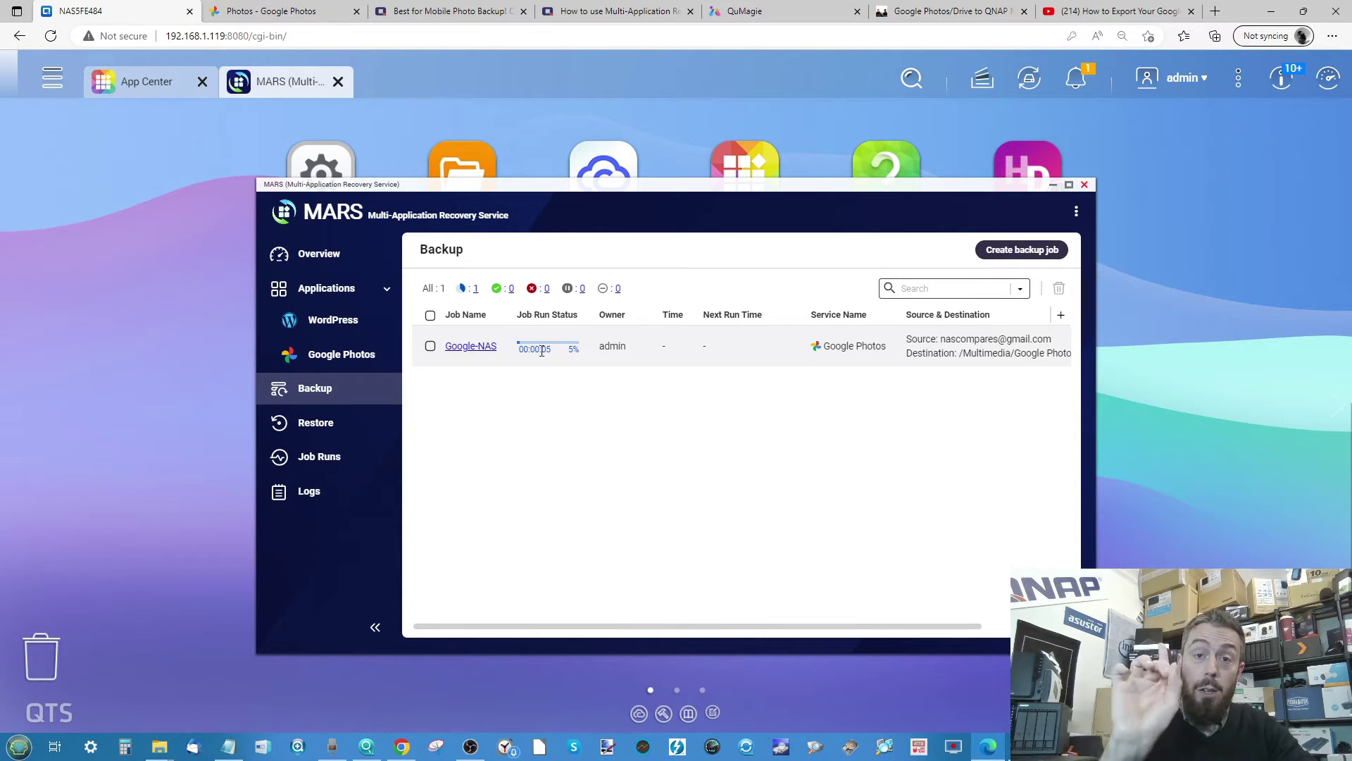
click(271, 11)
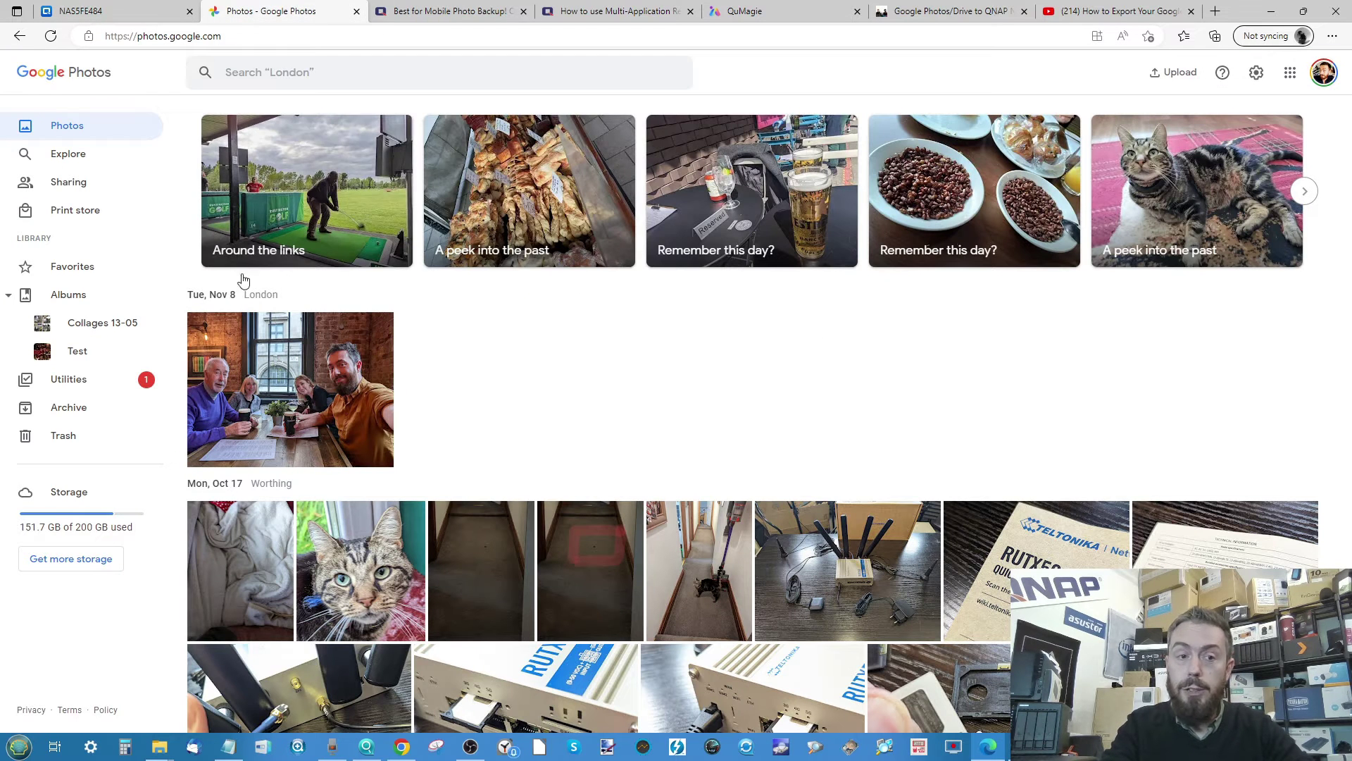
- Browse the Collages 13-05 album in Google Photos, then return to the MARS backup page
click(94, 324)
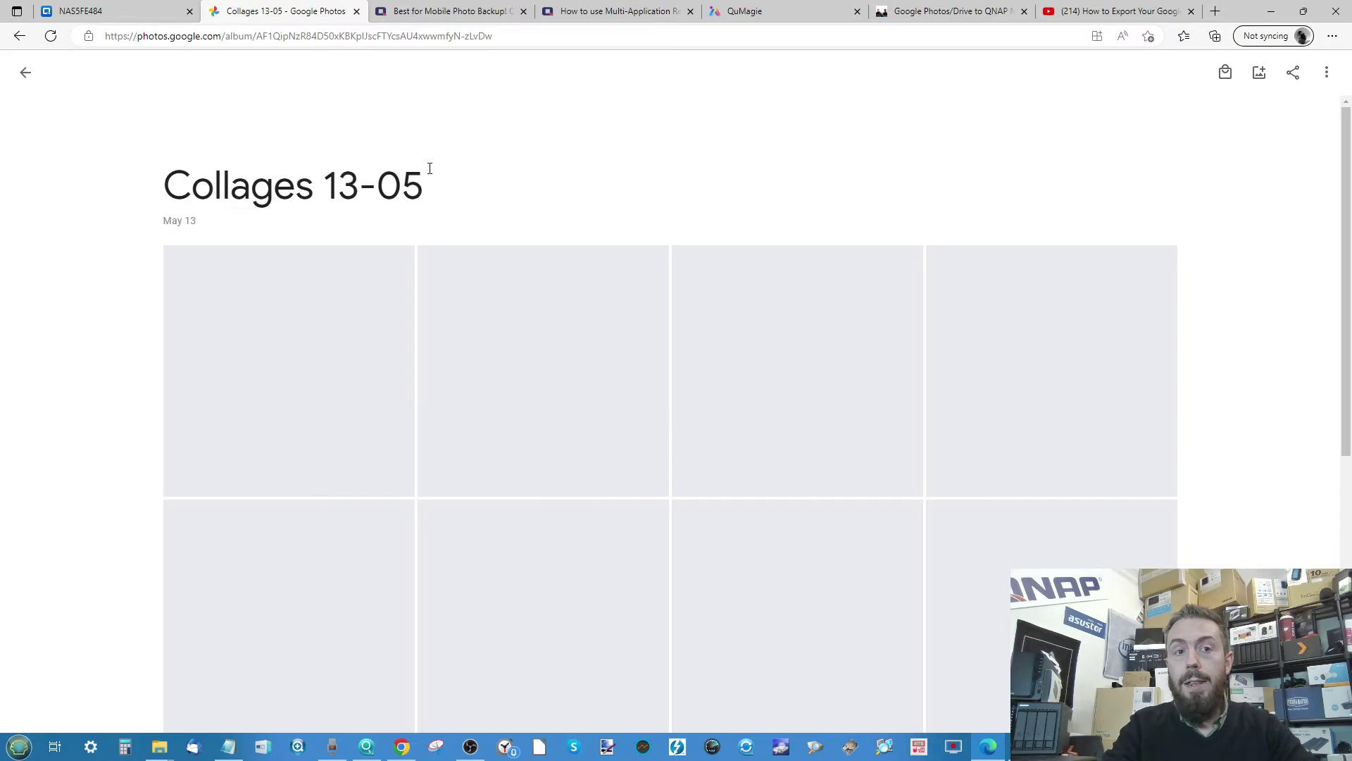
scroll(640, 393, down, 1)
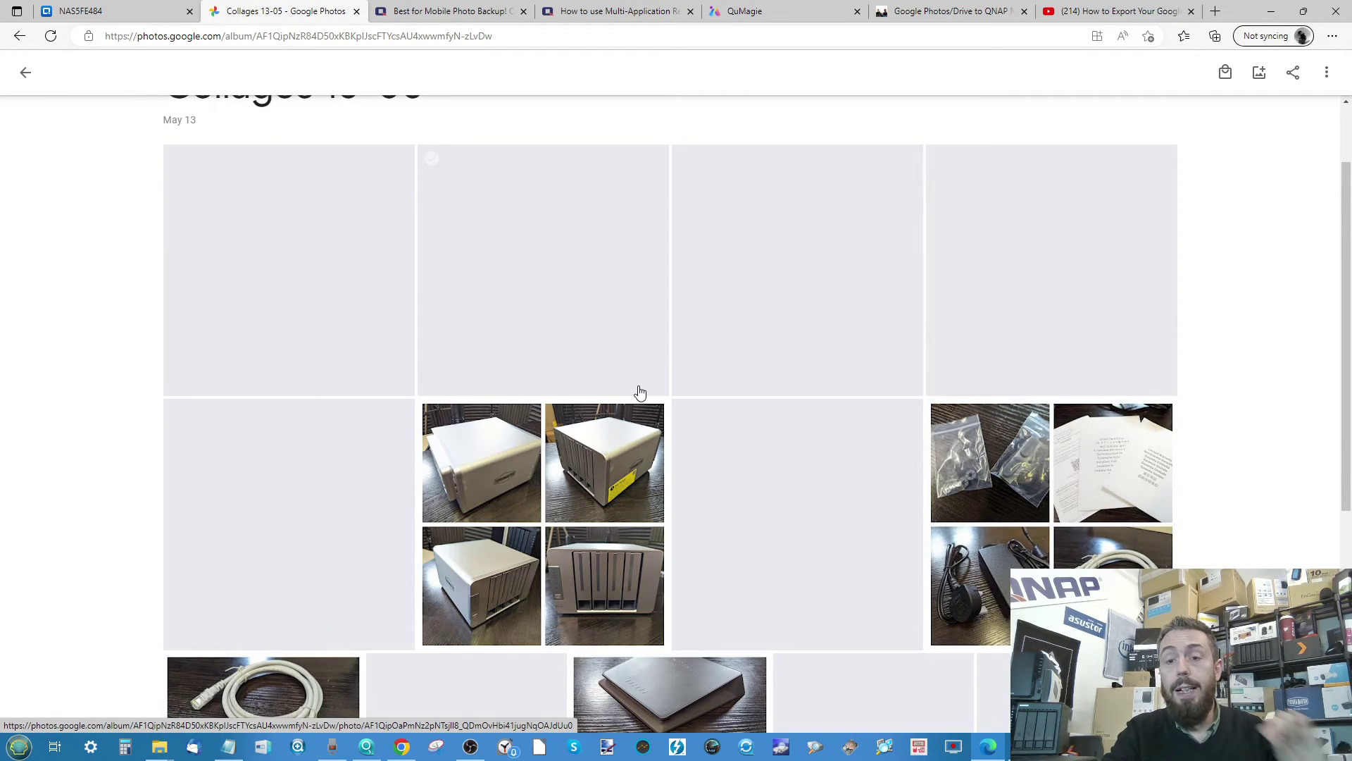
scroll(640, 393, down, 3)
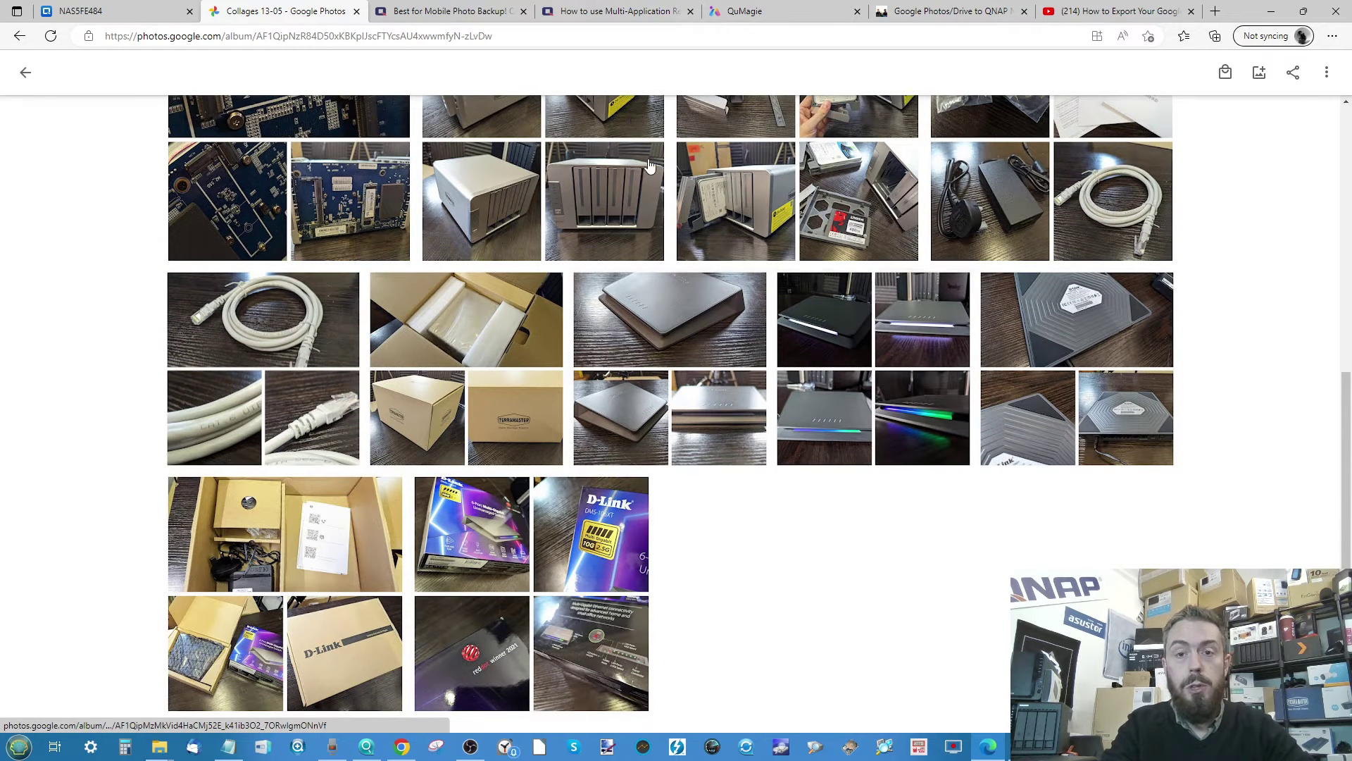
click(27, 75)
click(163, 10)
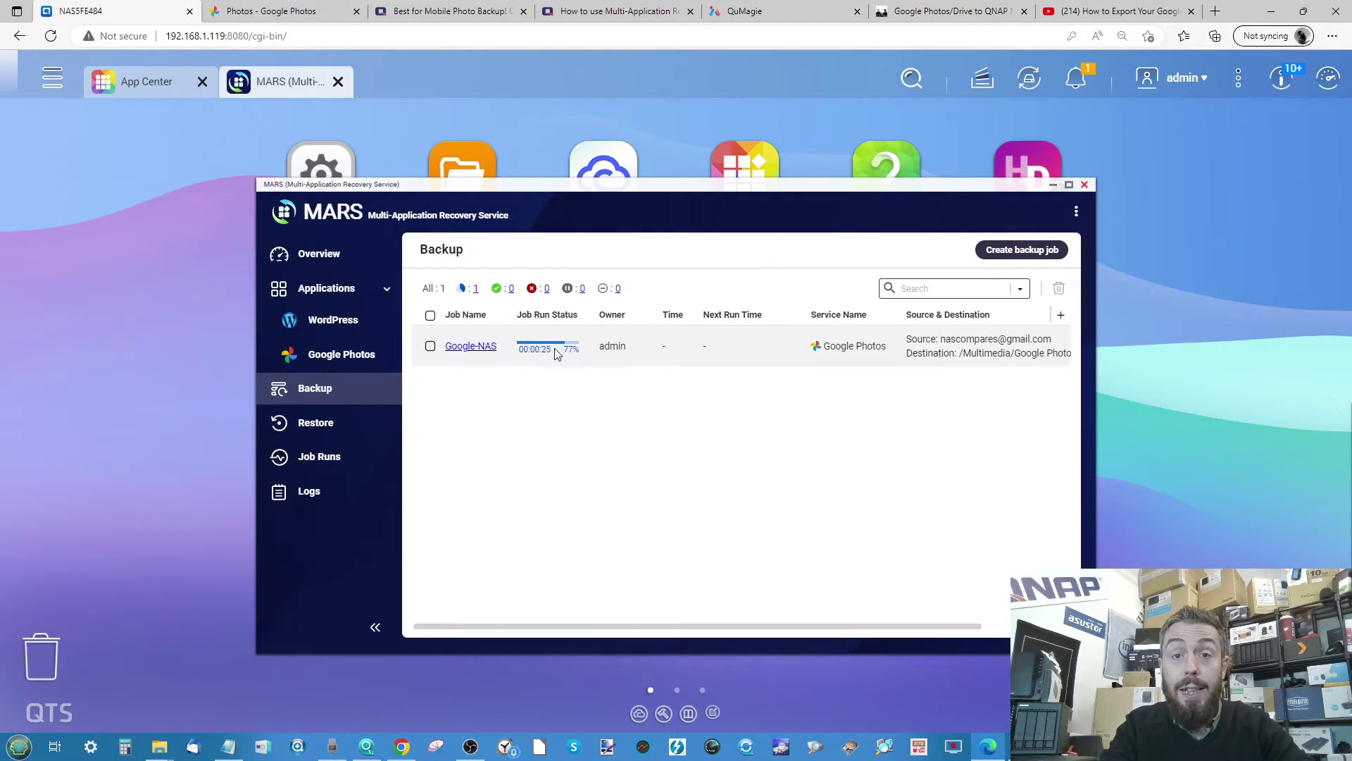
- Minimize MARS with the backup at 83% and bring up File Station on the Multimedia folder
click(1054, 184)
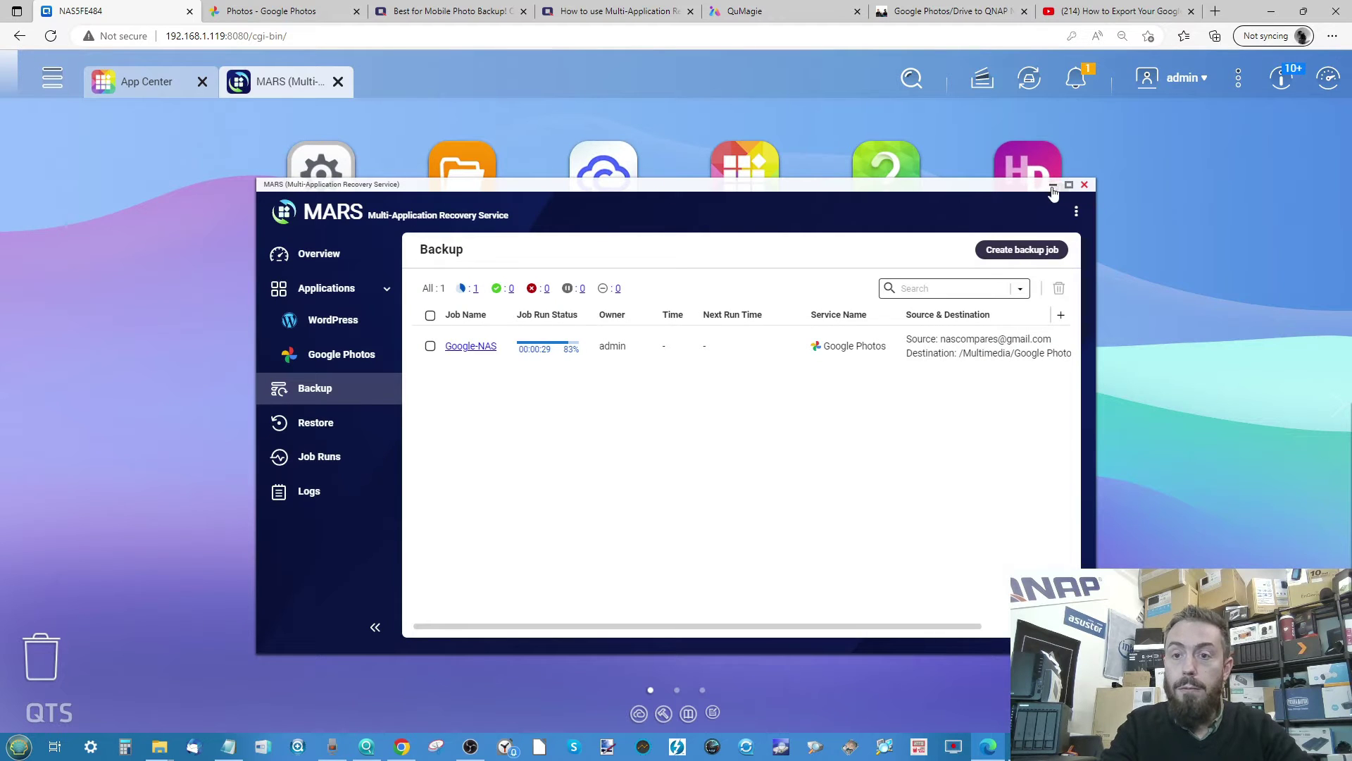
click(1053, 186)
click(478, 189)
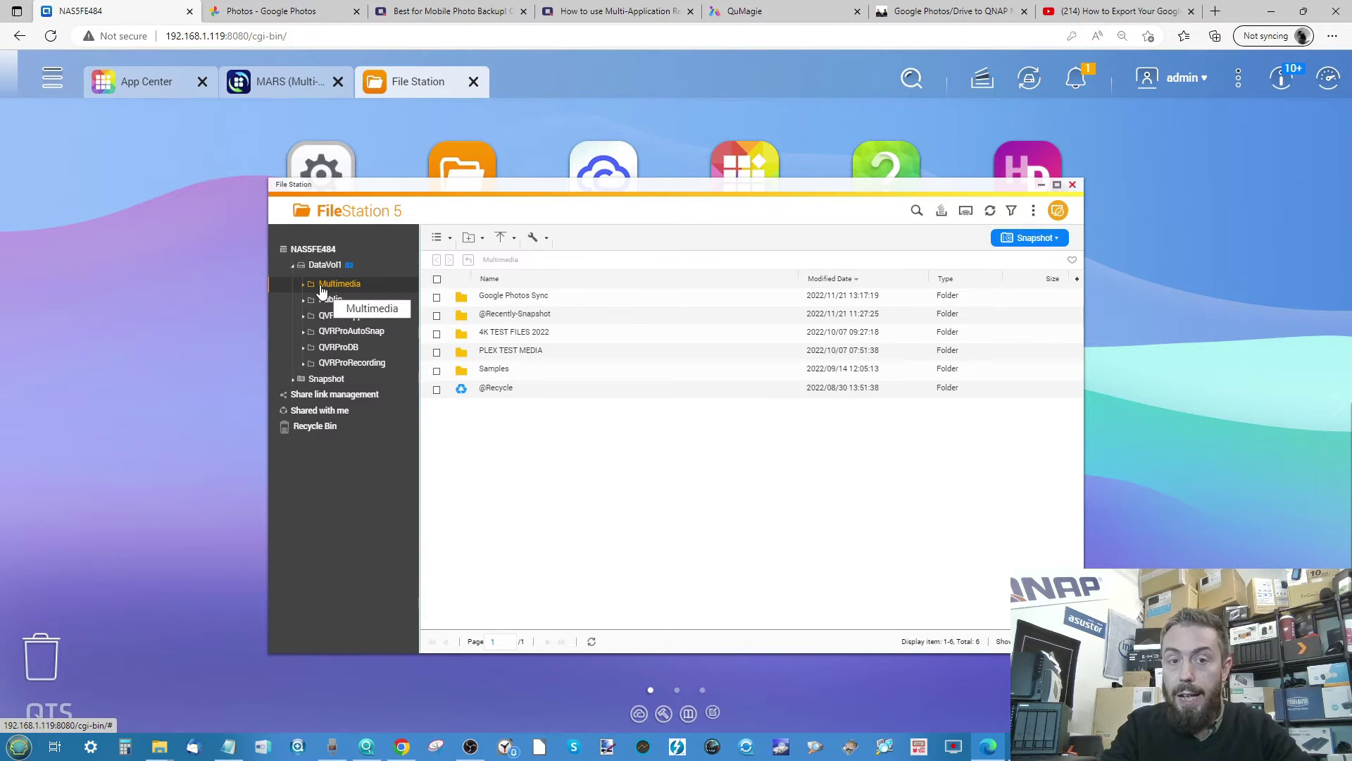
- Browse into Google Photos Sync, then the Collages 13-05 backup folder
scroll(507, 310, up, 5)
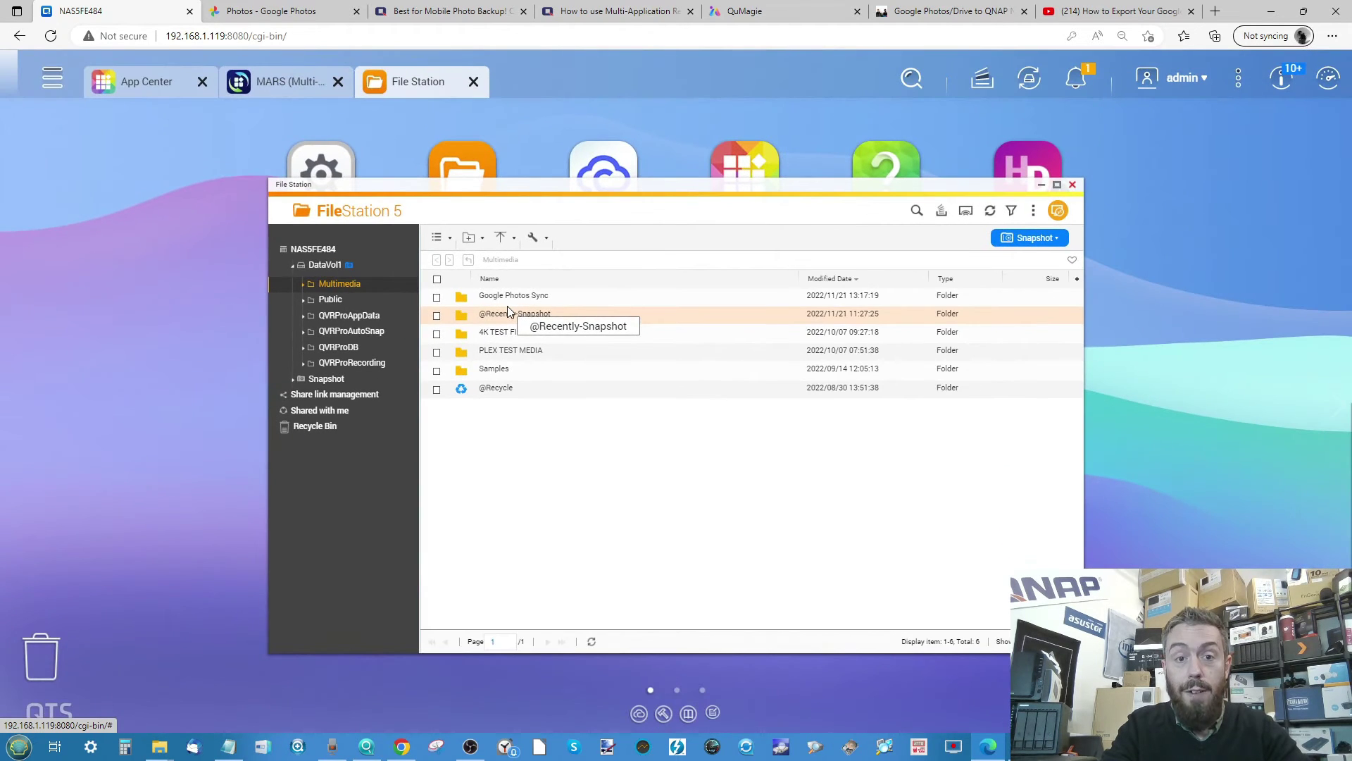
click(509, 289)
double_click(510, 298)
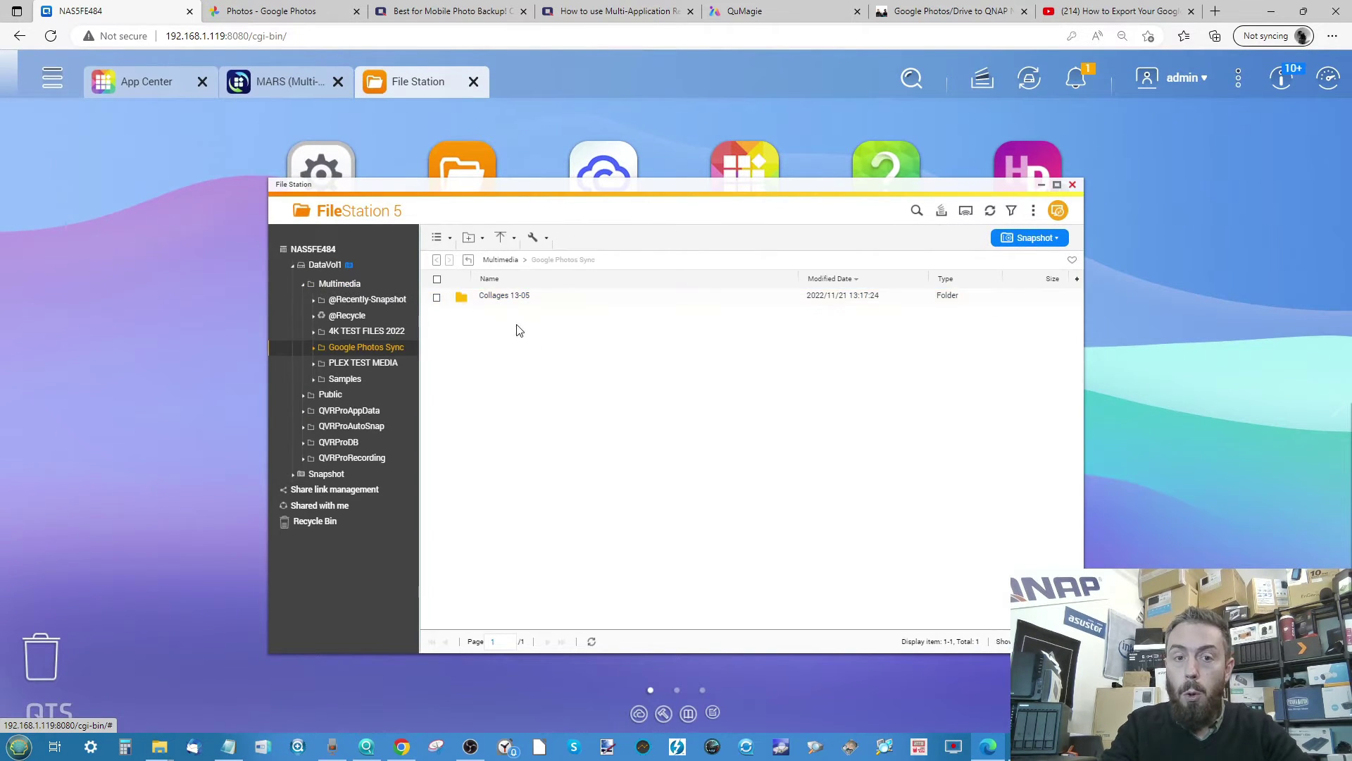
click(516, 299)
double_click(515, 298)
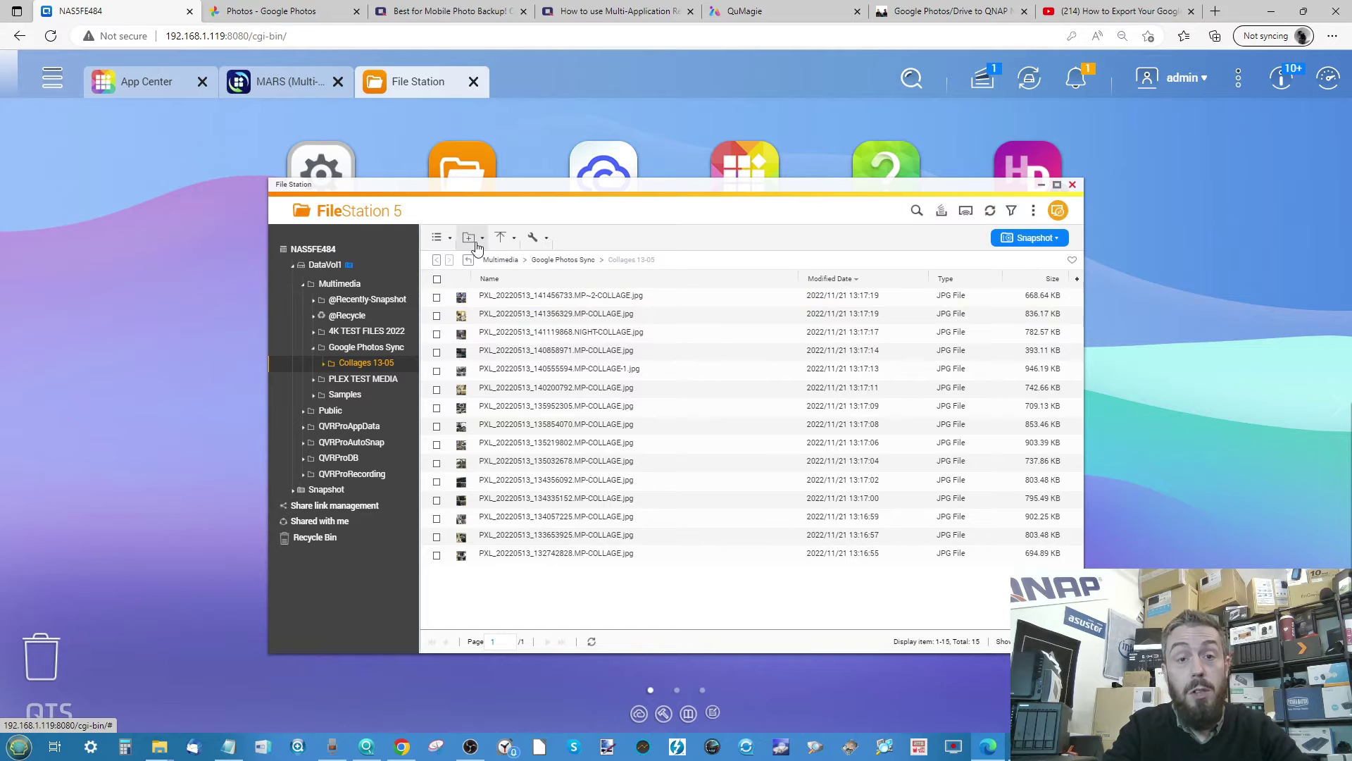
- Show the 15 collage JPGs as large icons, then minimize File Station
click(443, 238)
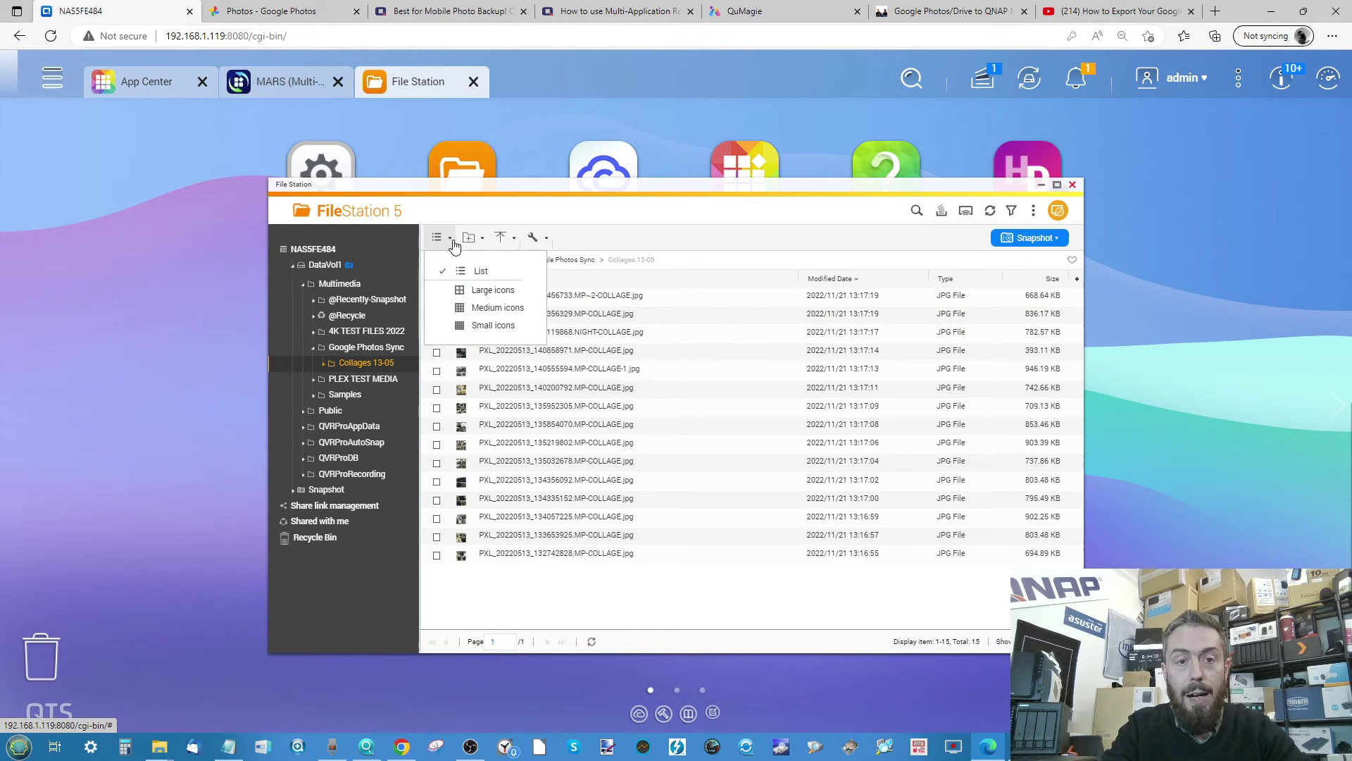
click(476, 291)
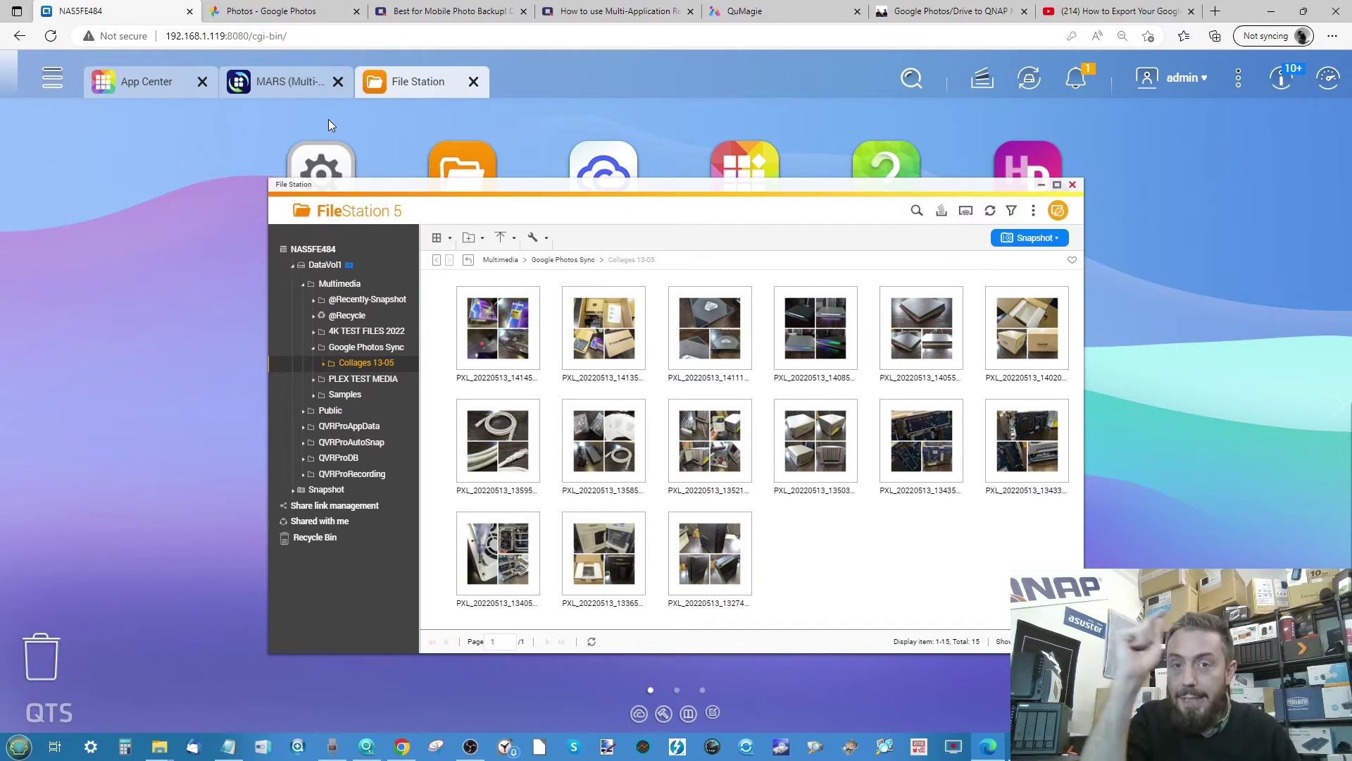
click(418, 81)
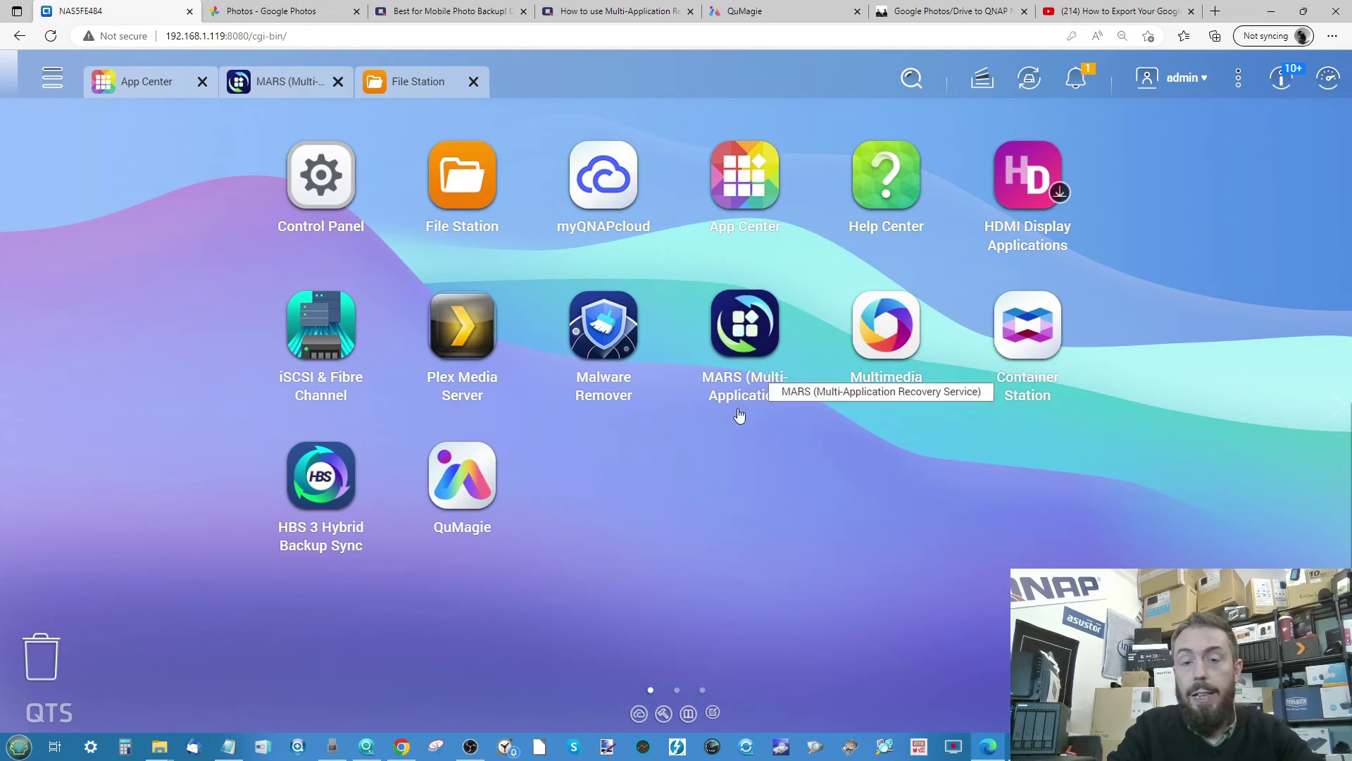
- Check Multimedia Console's Overview (indexing completed, 1250 photos), then go to its Indexing page
click(884, 333)
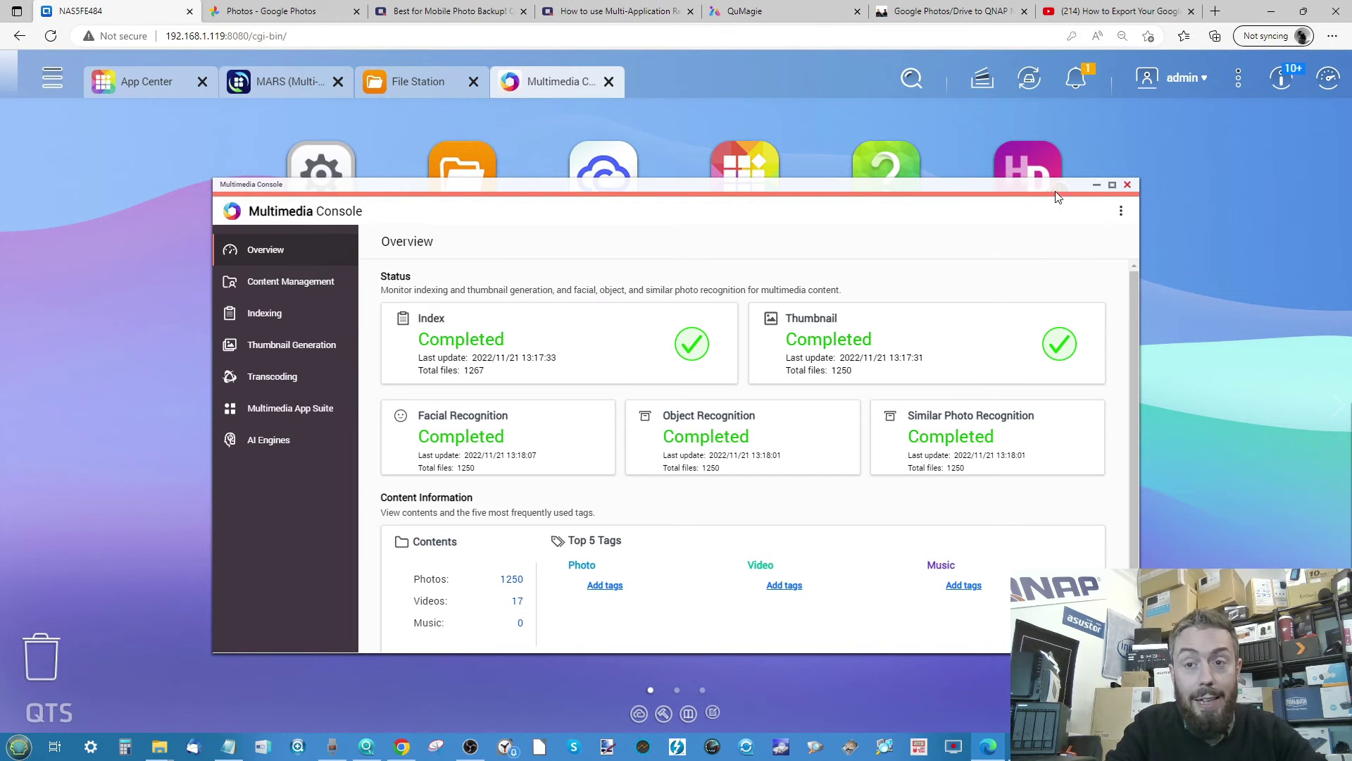
click(1099, 187)
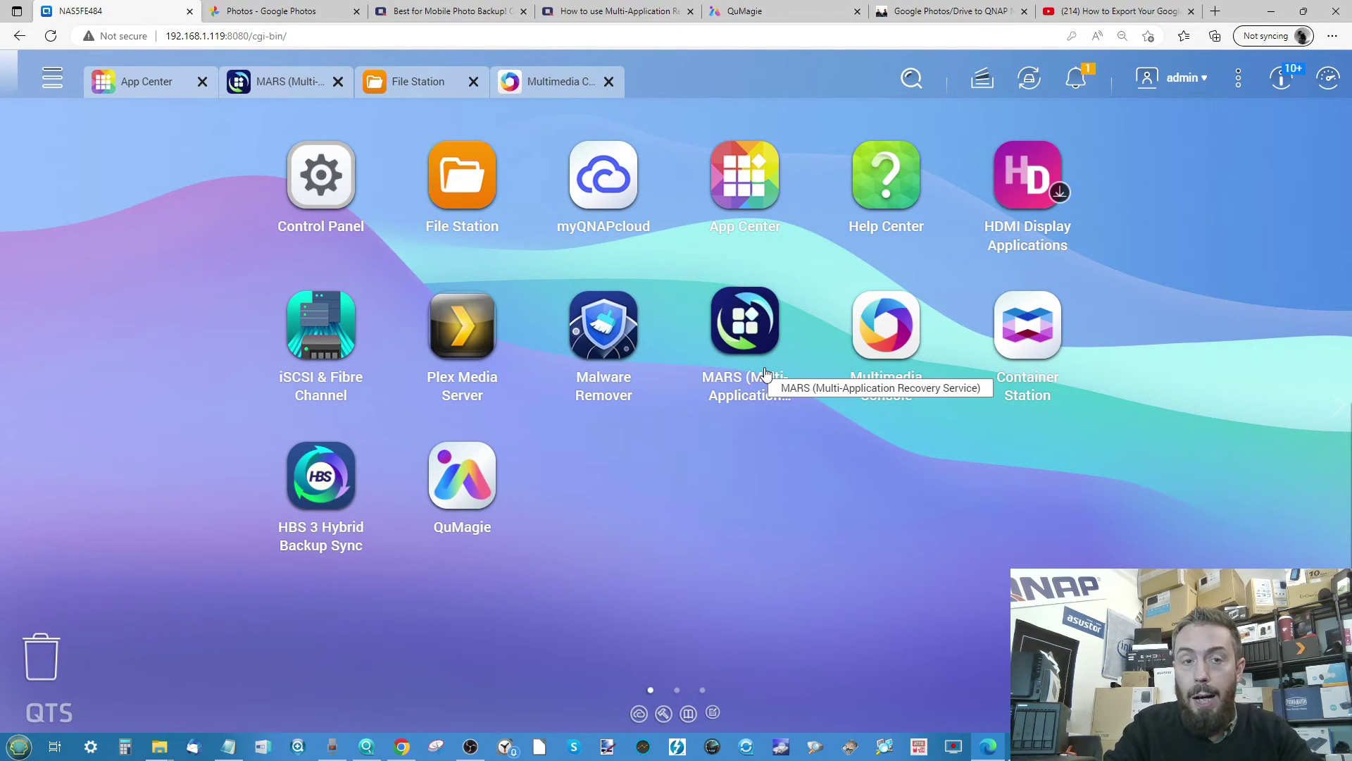
drag(766, 371, 768, 549)
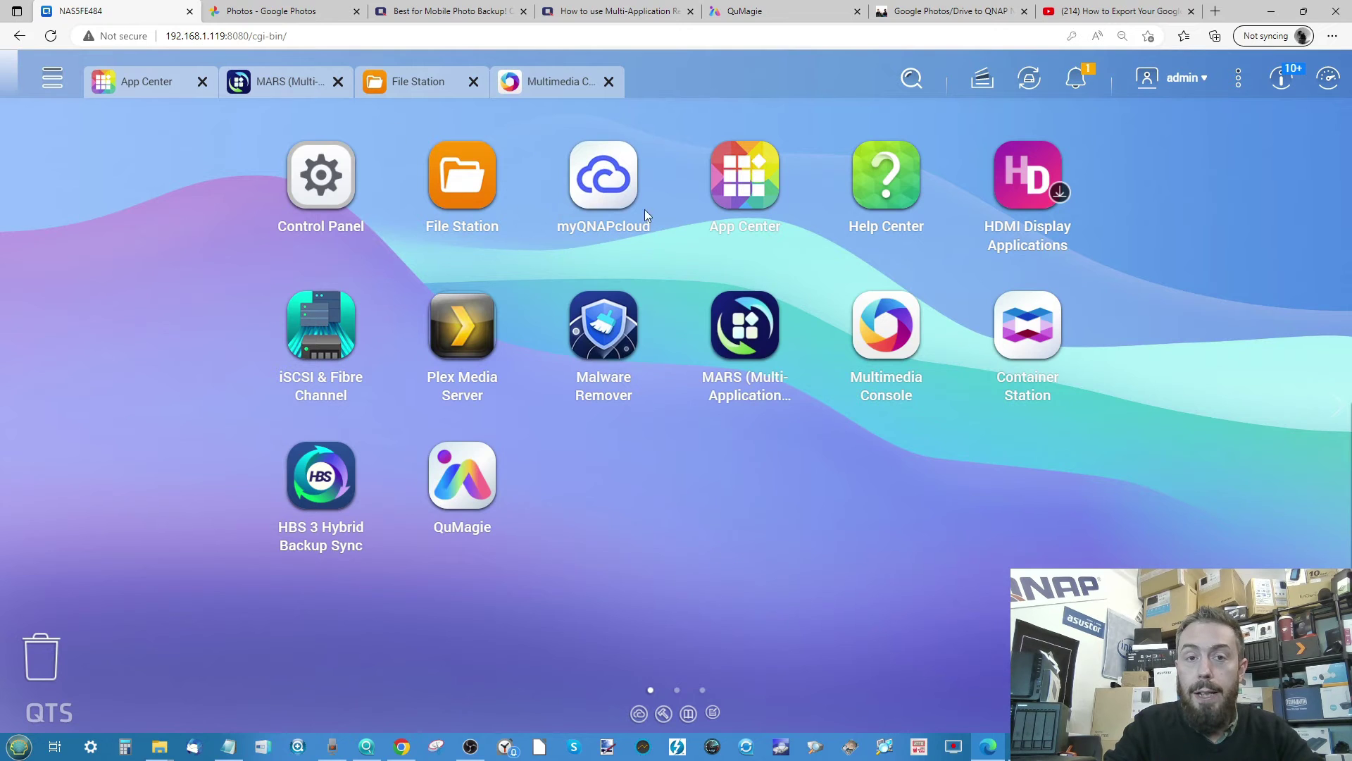
click(557, 81)
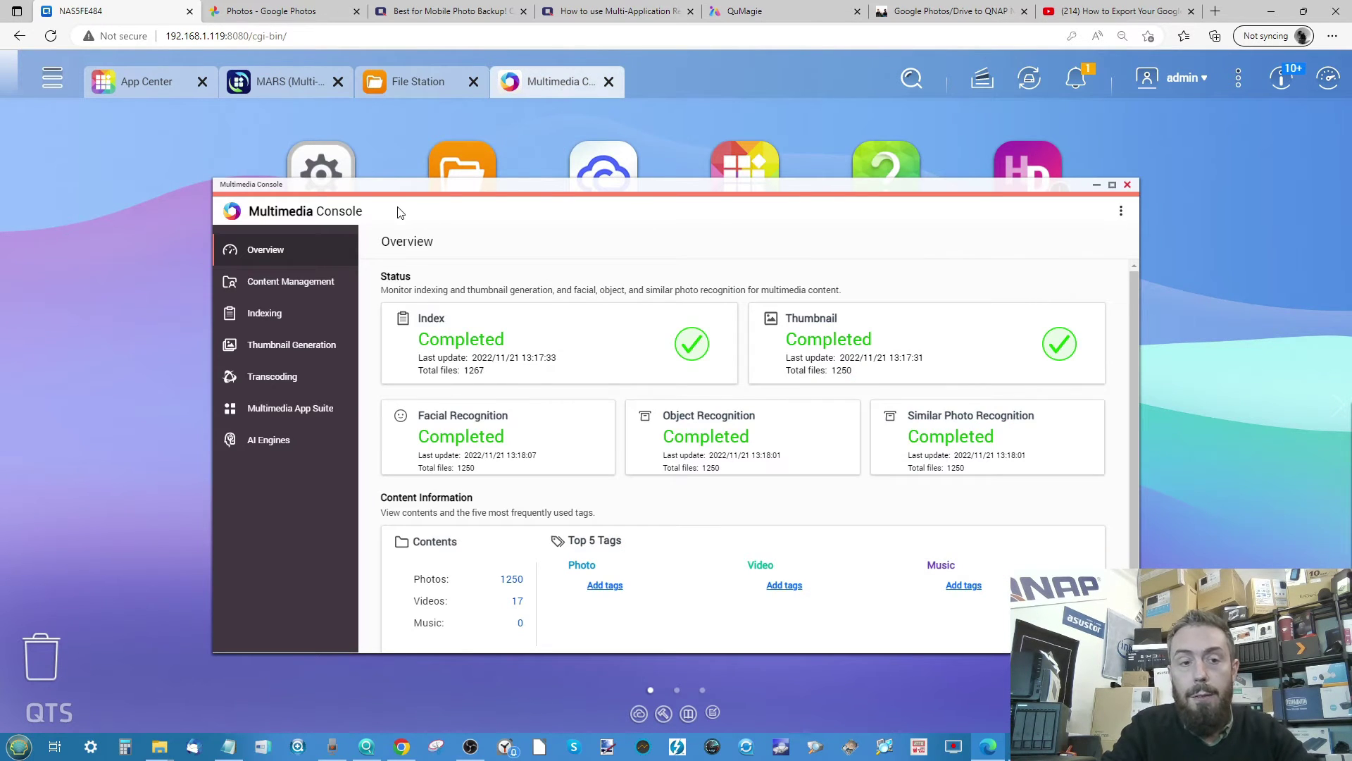
click(281, 312)
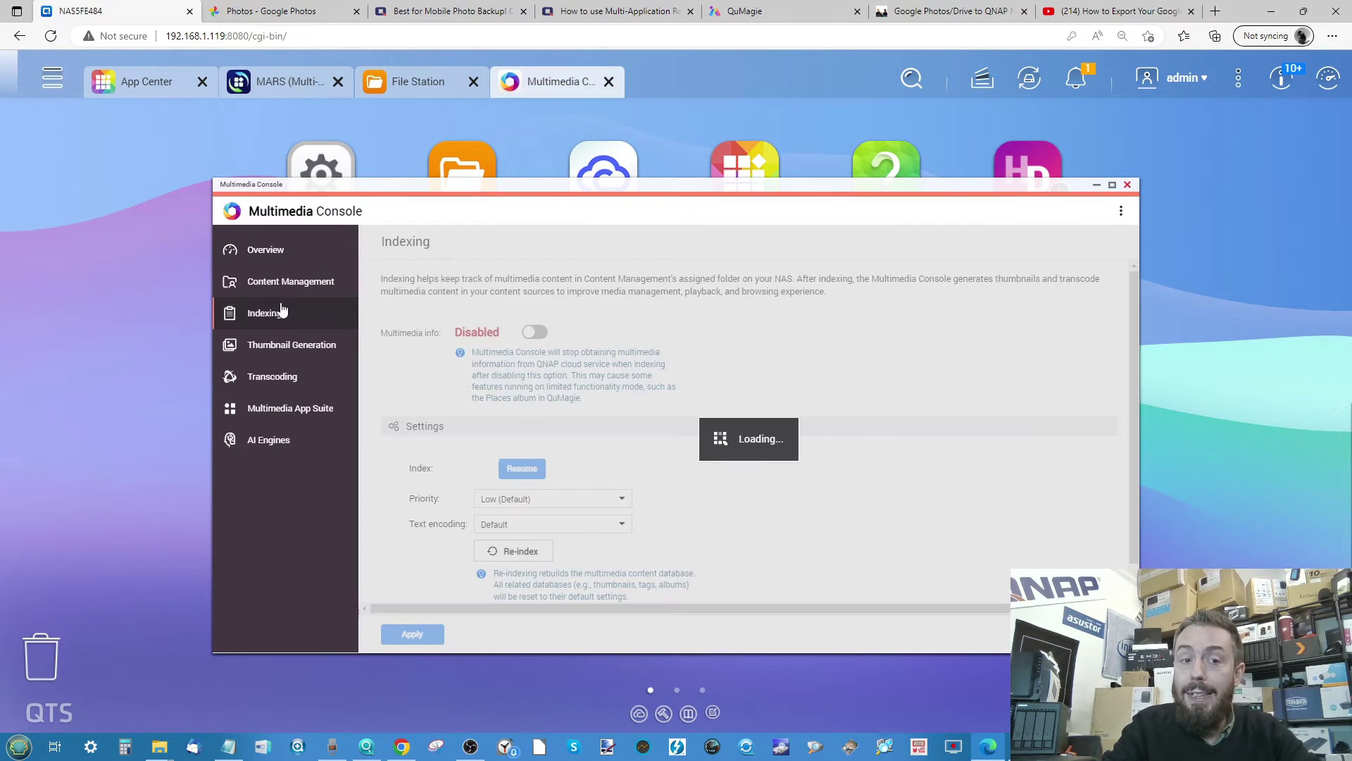
- Confirm QuMagie sources Multimedia/Google Photos Sync and Multimedia/PLEX TEST MEDIA/Photos, and apply
click(296, 281)
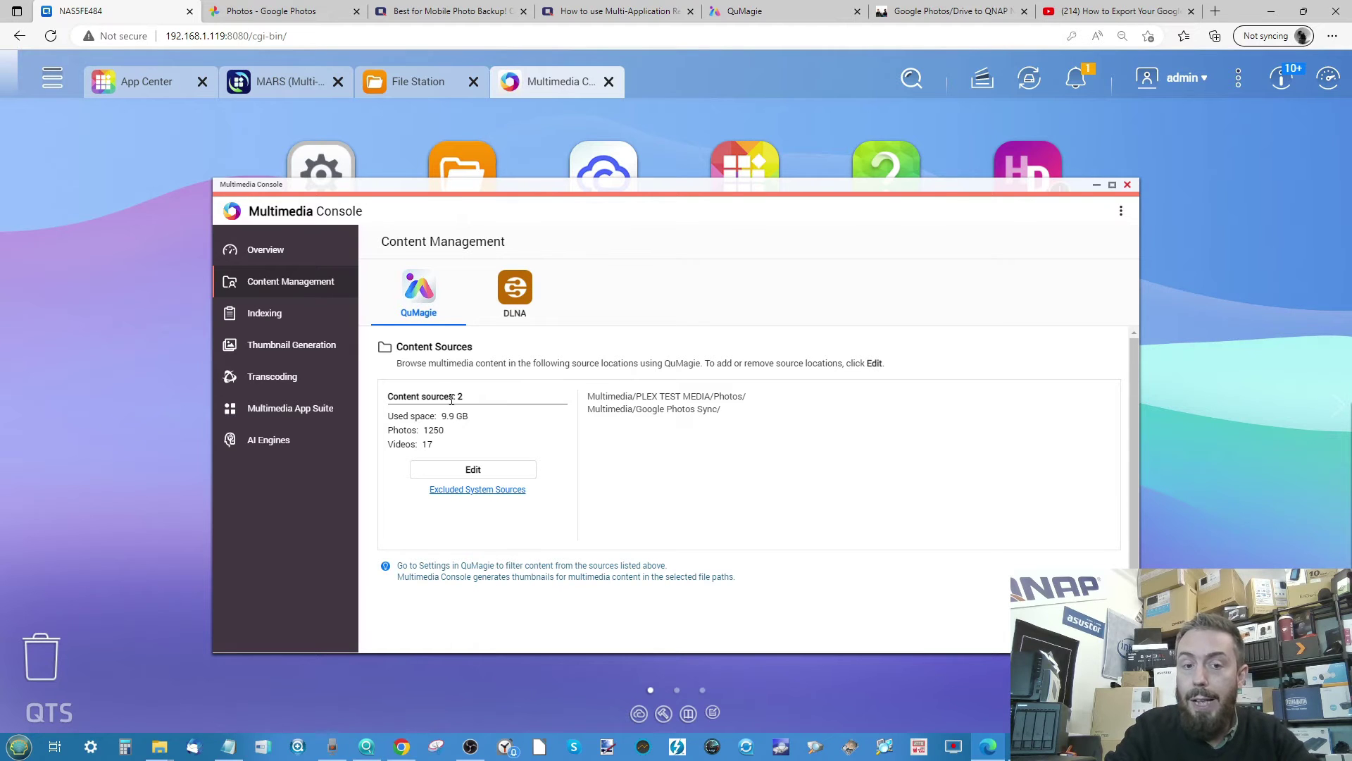
click(465, 472)
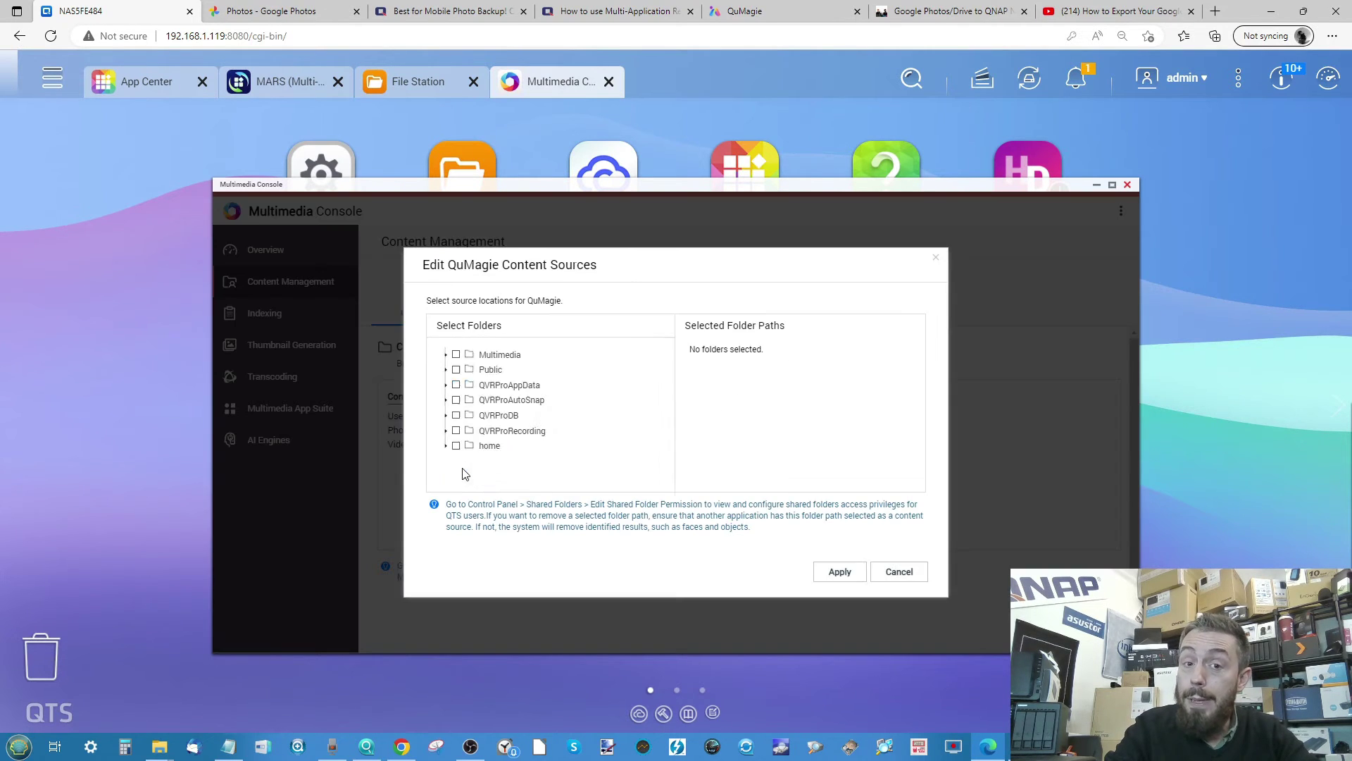
scroll(574, 414, down, 3)
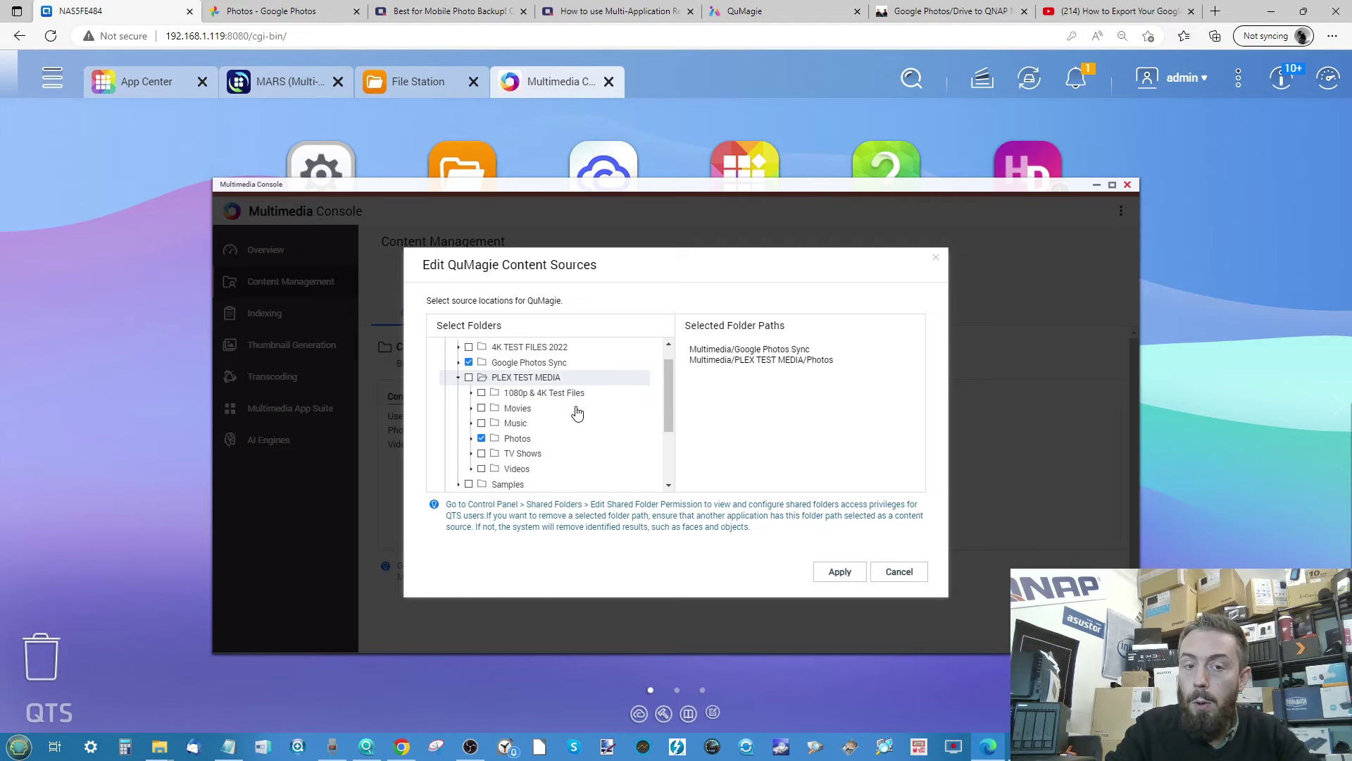
scroll(577, 414, down, 1)
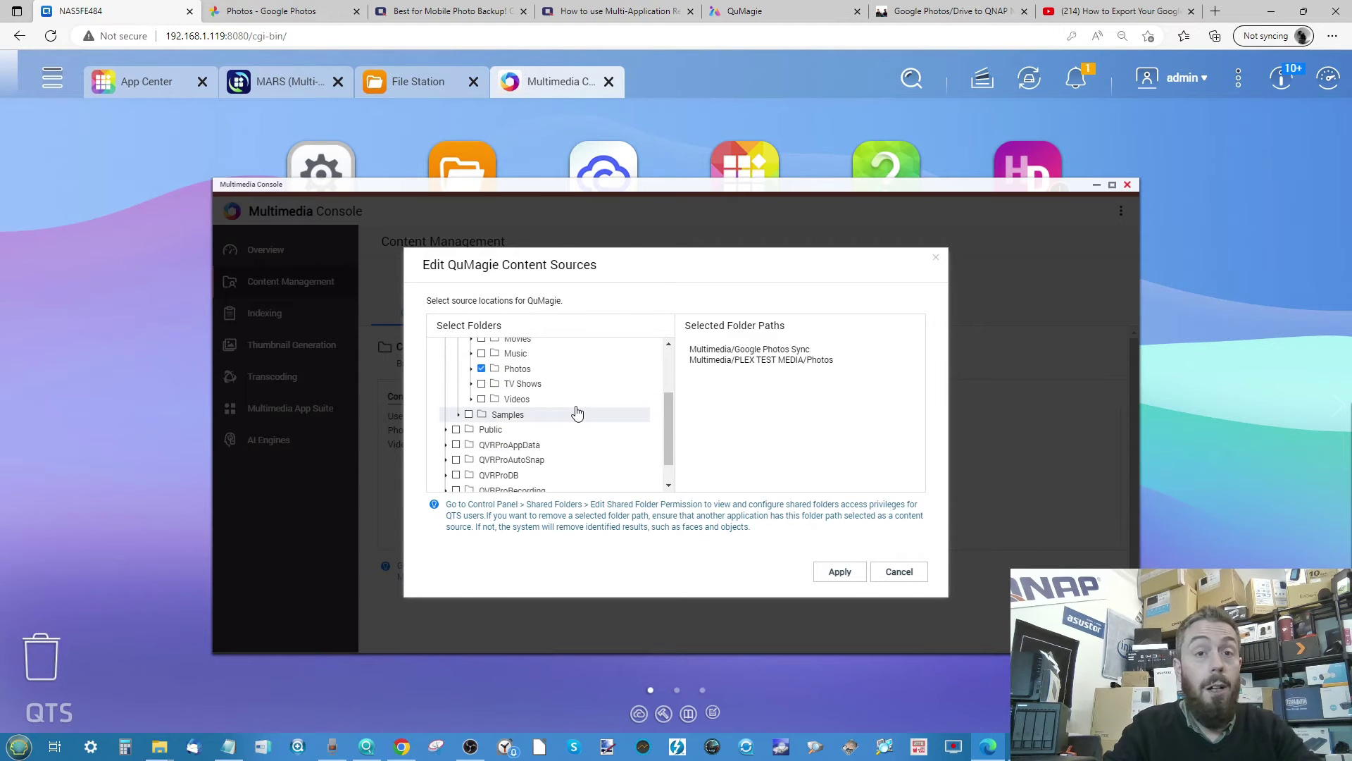
scroll(577, 413, up, 3)
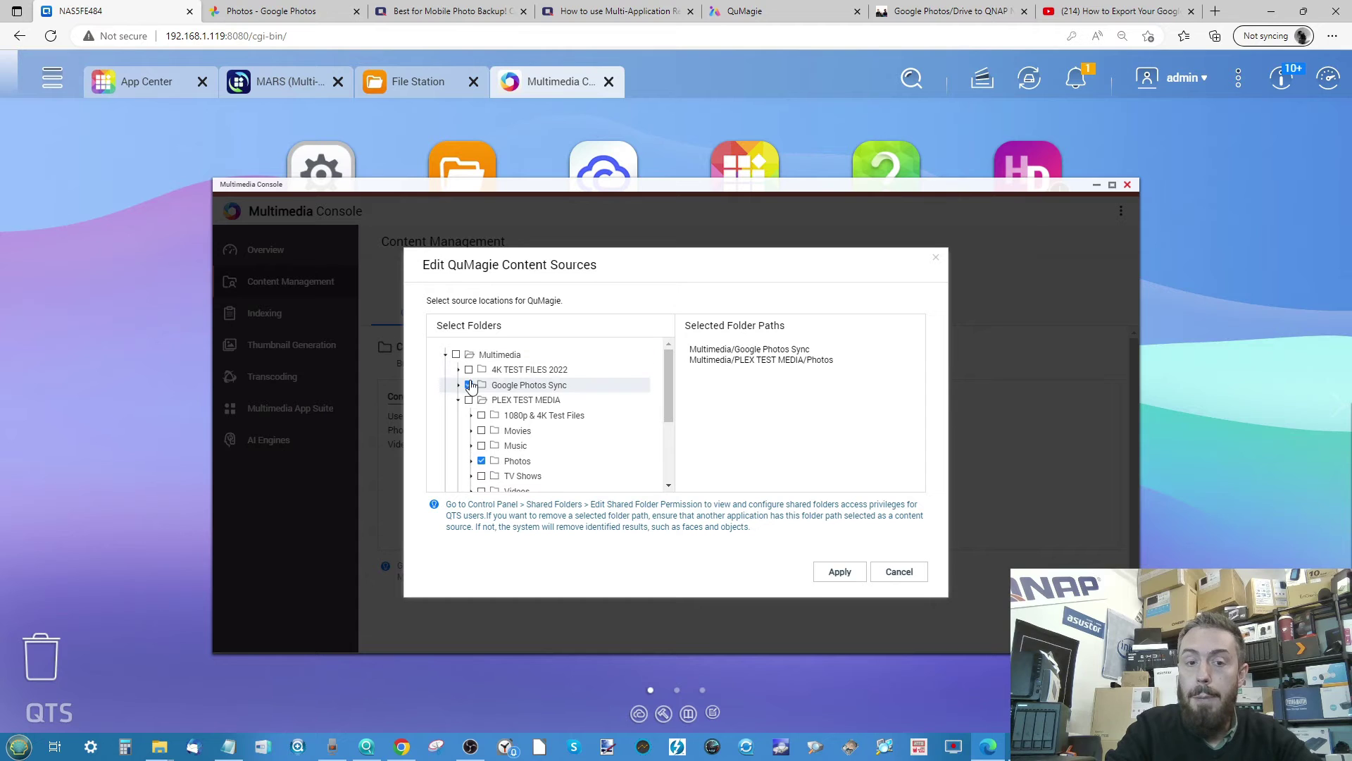
click(847, 576)
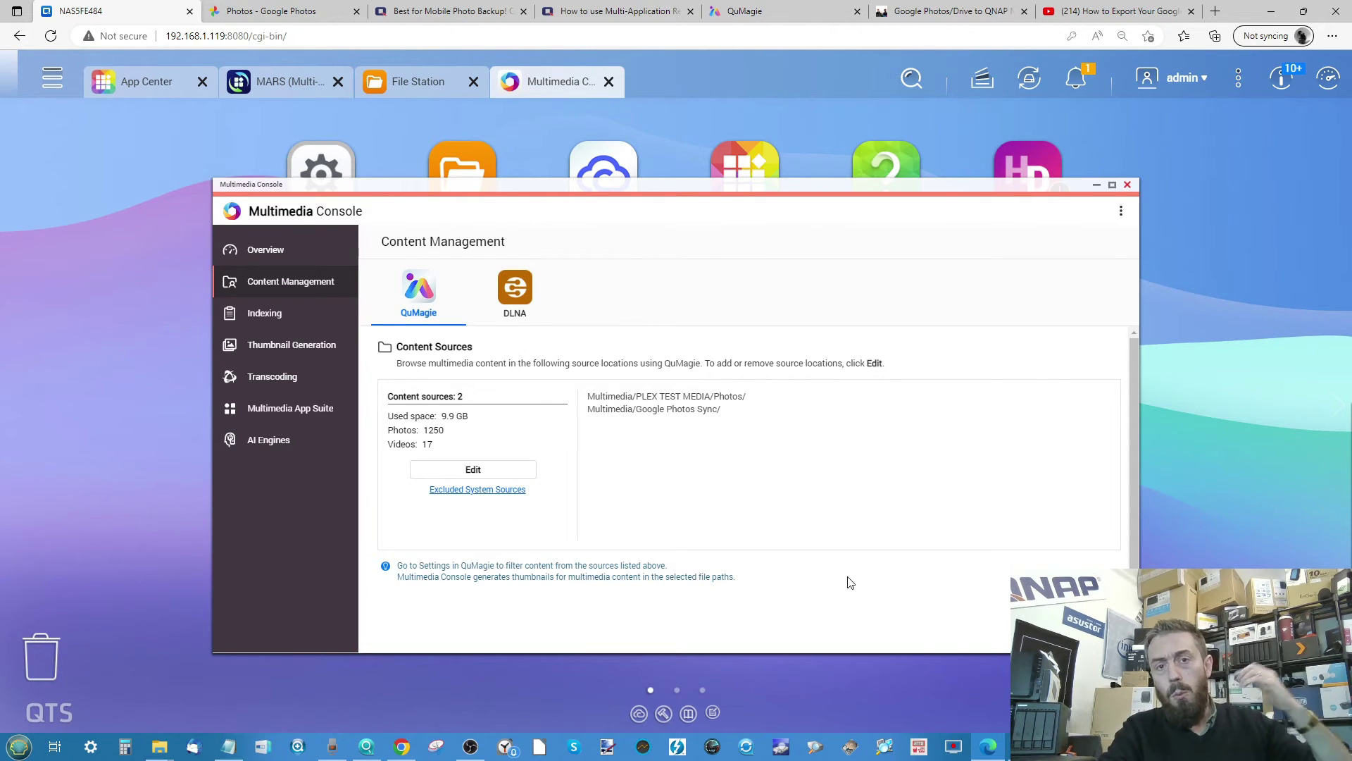
- Verify indexing is Completed, then view QuMagie's All Photos timeline of 1,235 photos and 17 videos
click(272, 261)
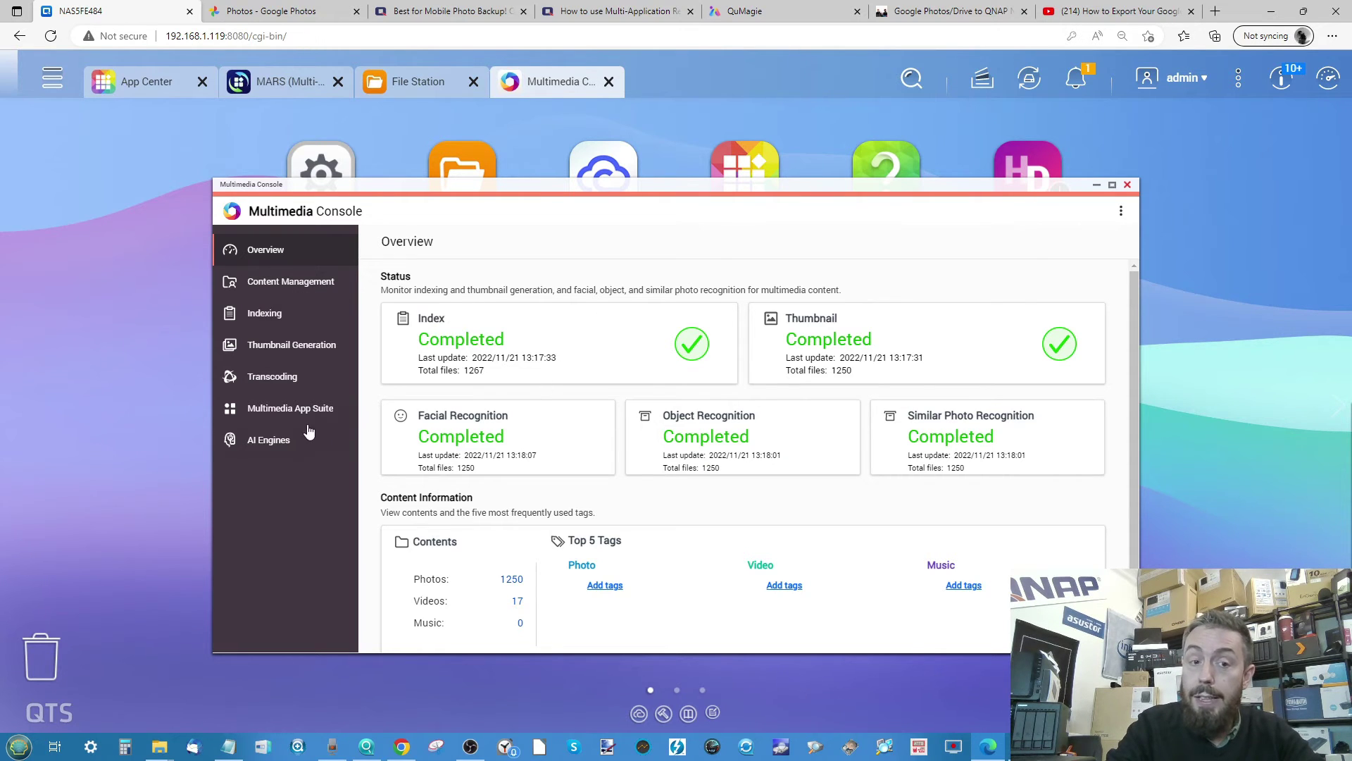
click(285, 319)
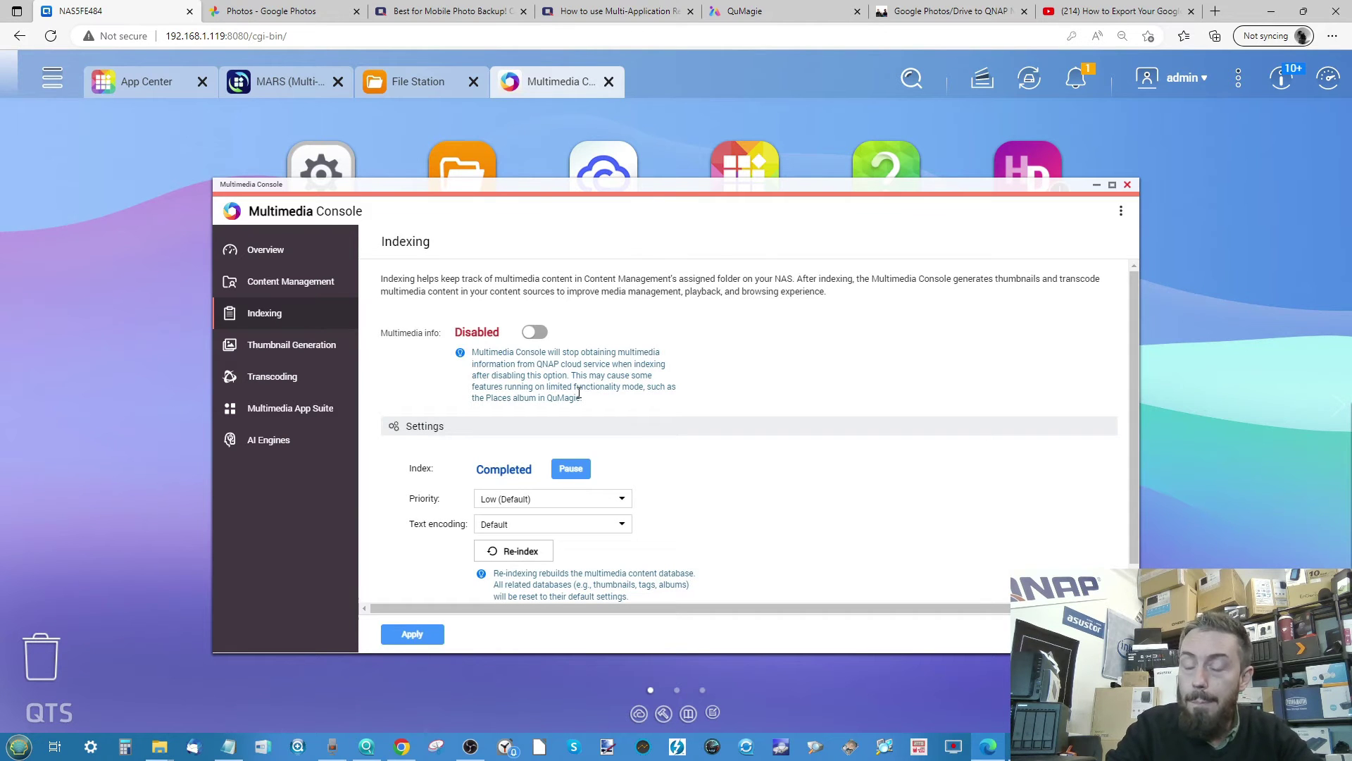
click(766, 10)
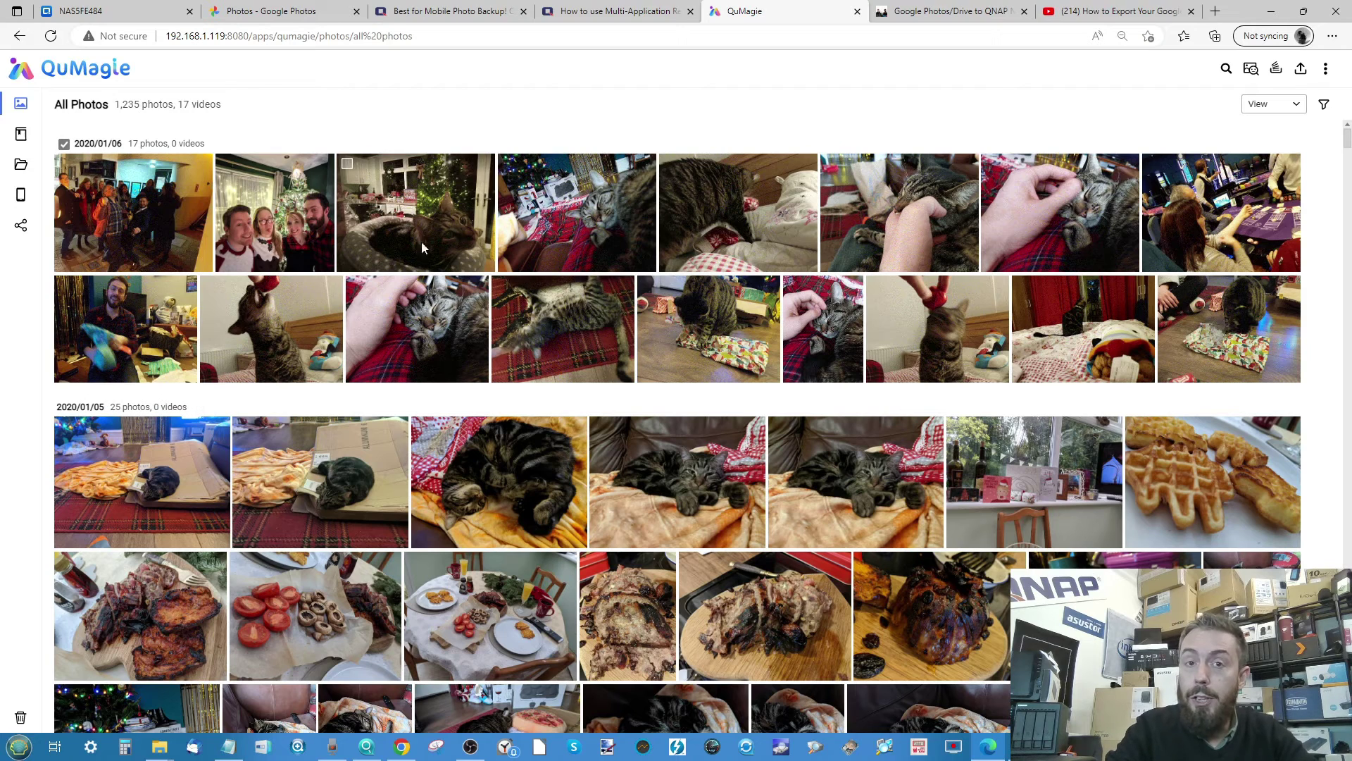
- In QuMagie's face albums, give the 38-photo face group the person's name
mouse_move(21, 133)
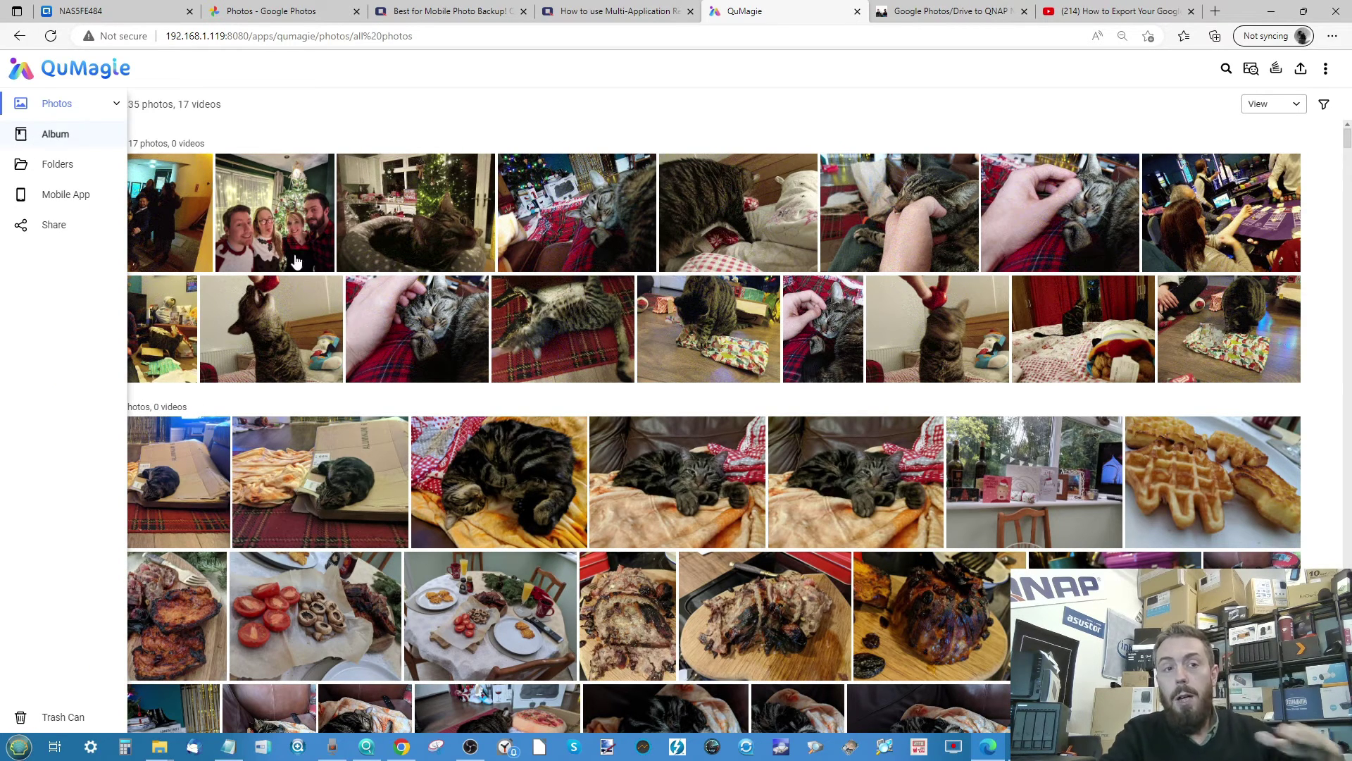
click(24, 136)
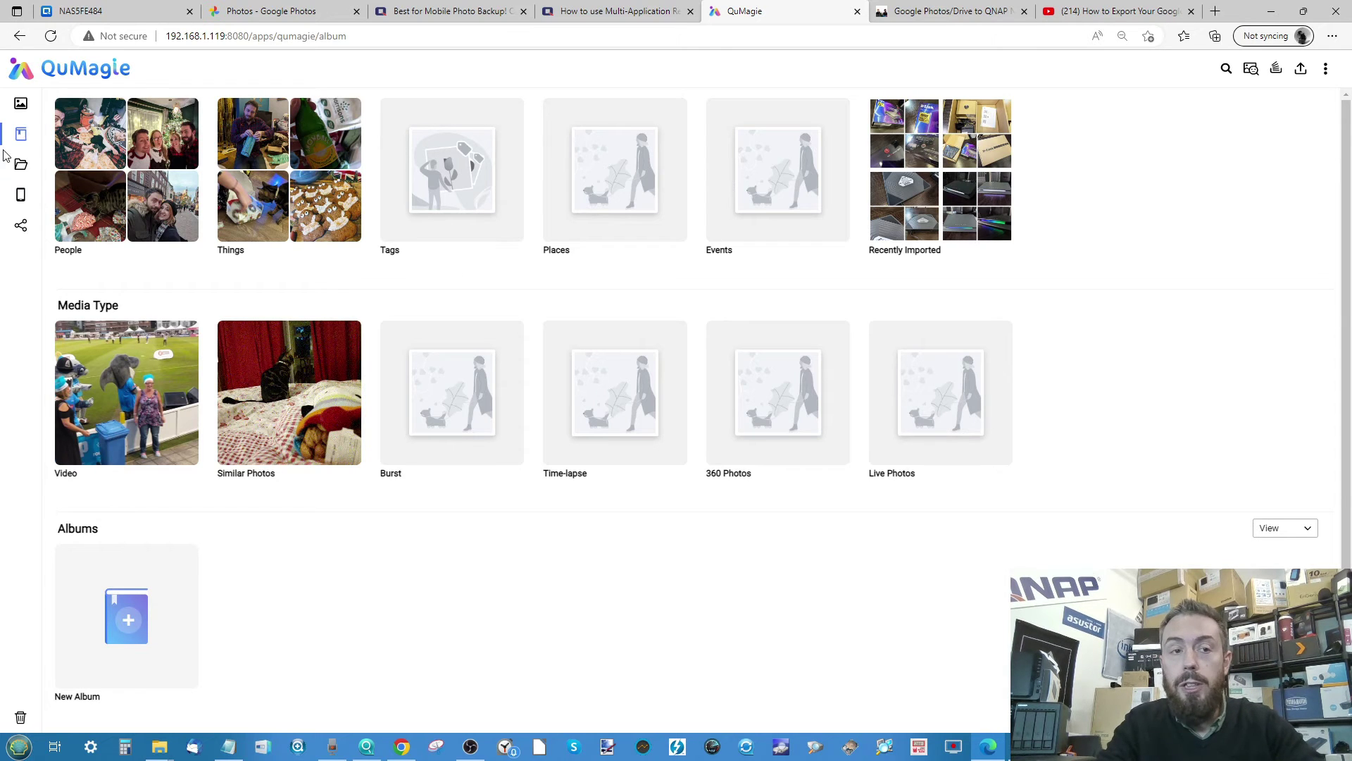
click(179, 149)
scroll(325, 308, down, 4)
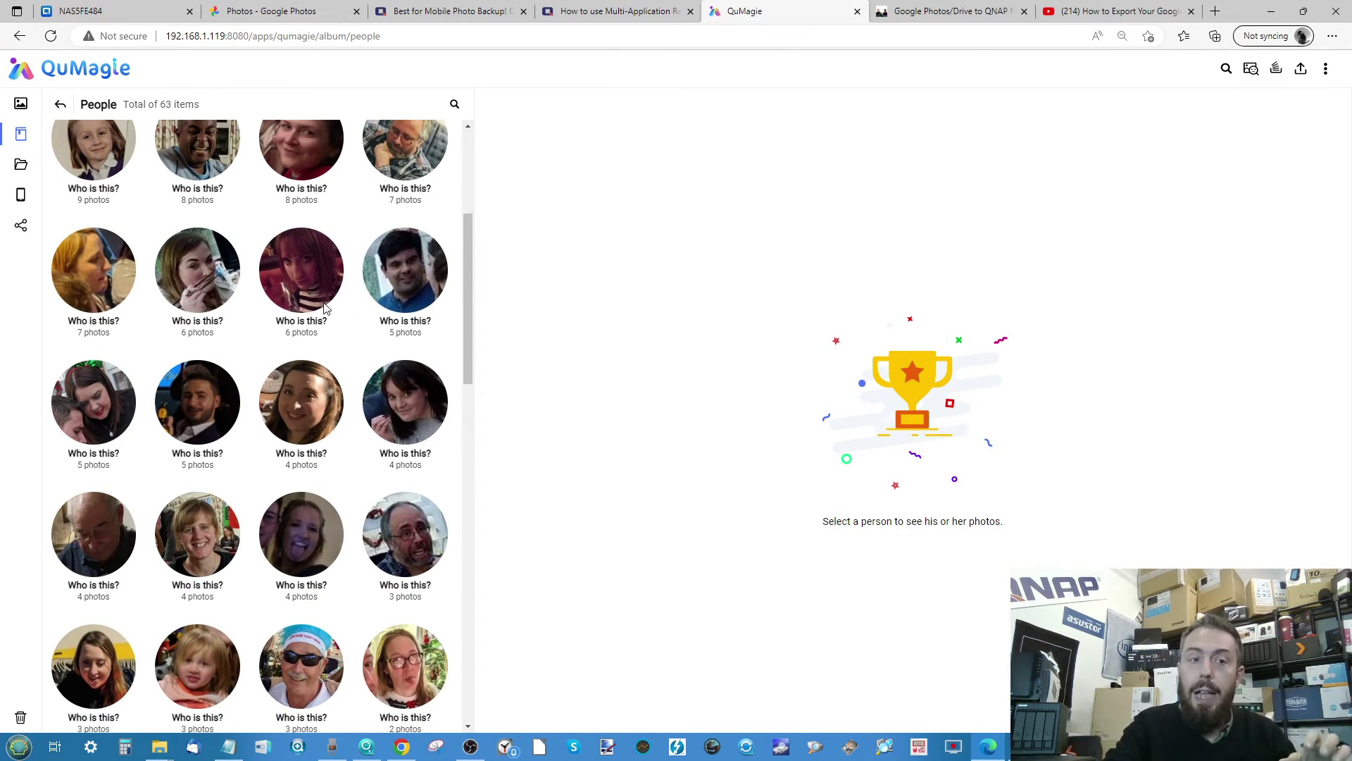
scroll(327, 313, up, 4)
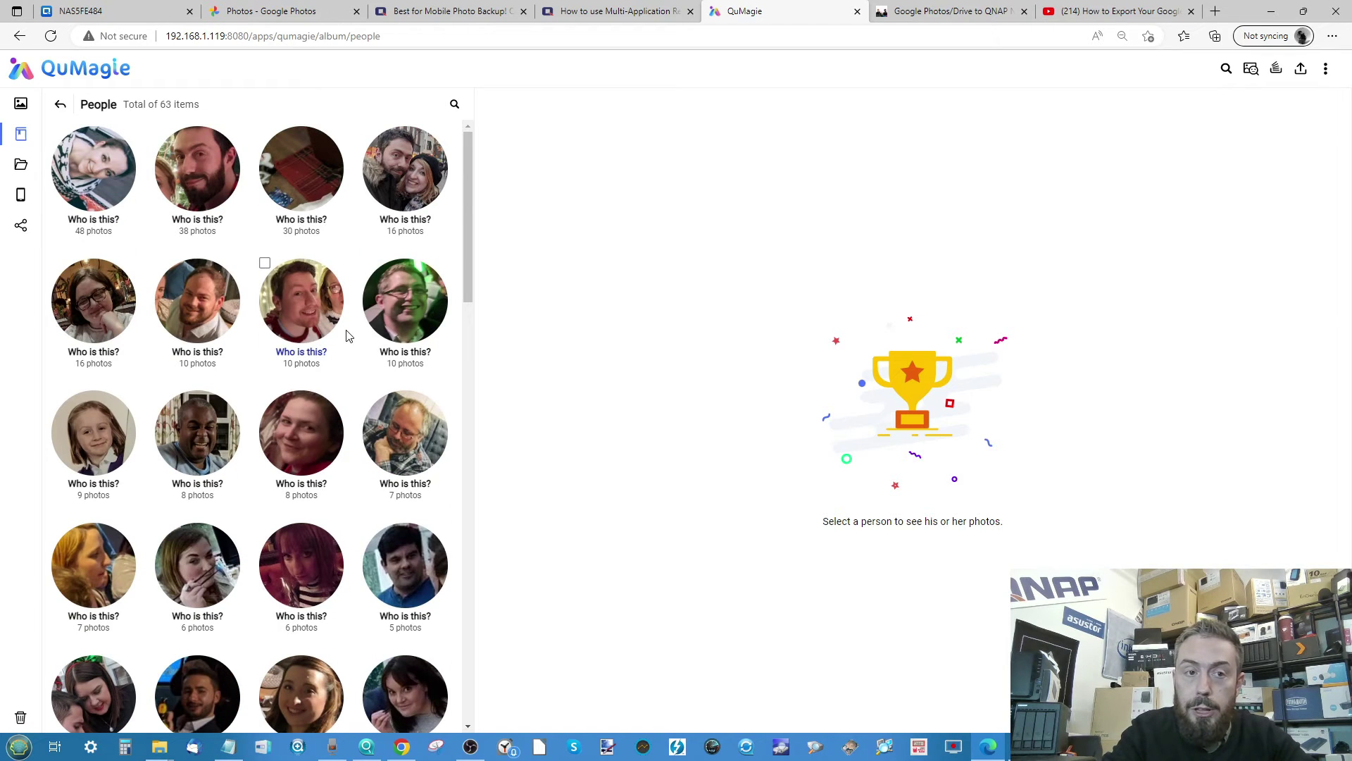
click(207, 221)
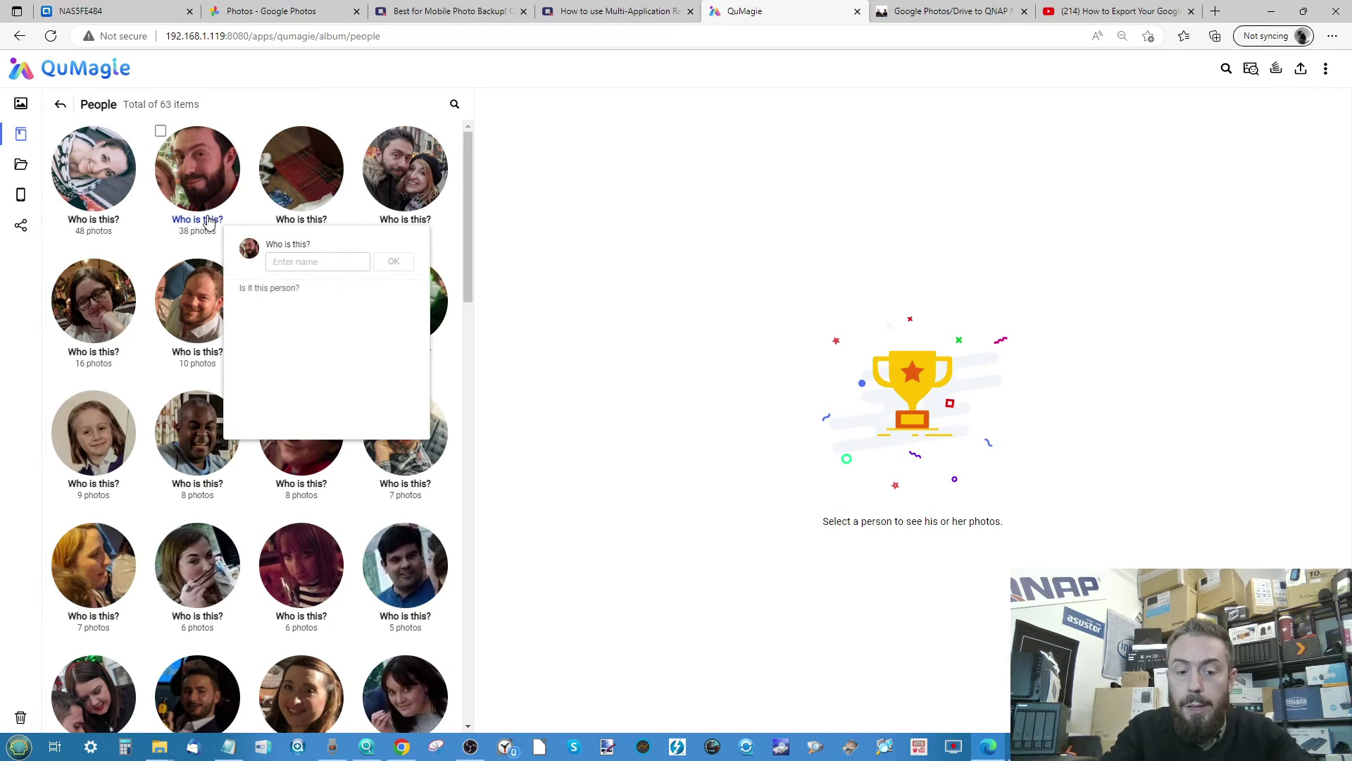
text(Robbie)
key(Return)
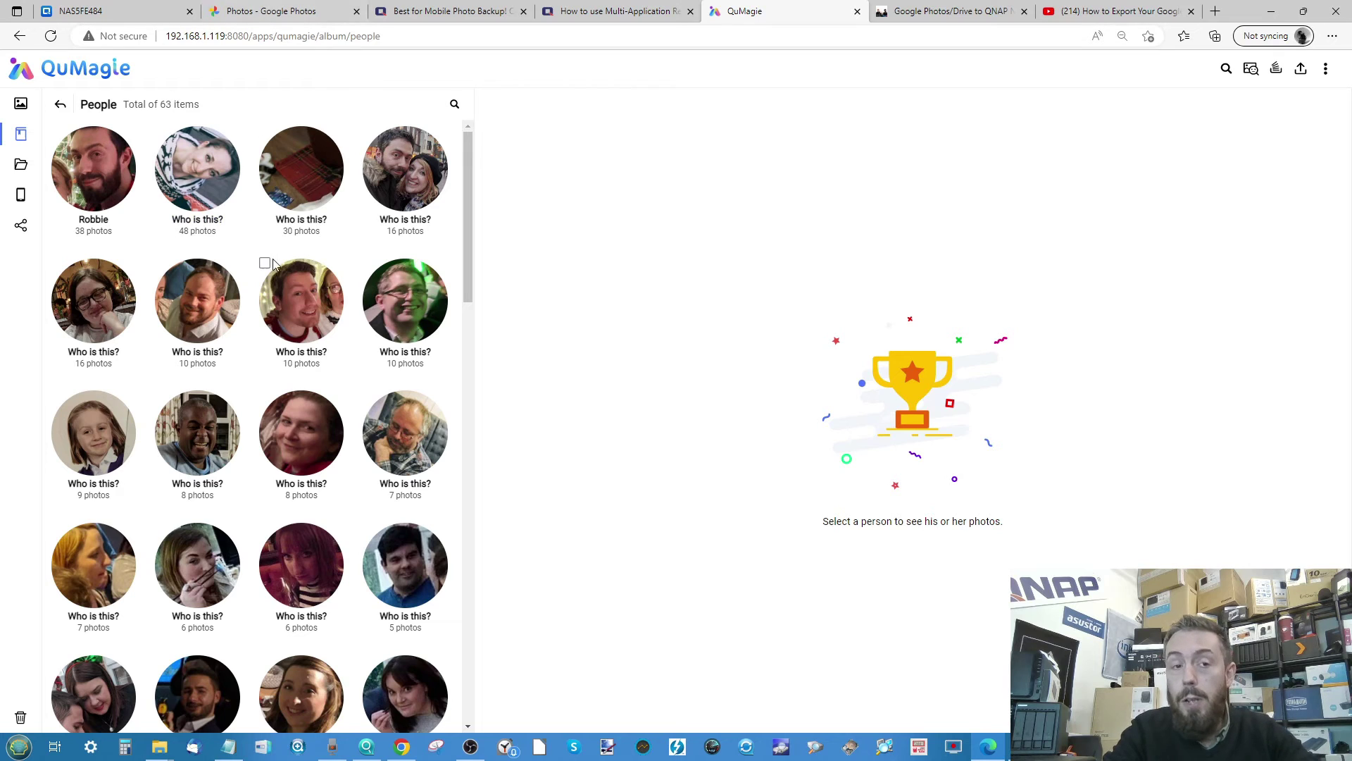
- Return to All Photos, now 1,250 photos with a new 2022/05/13 group
scroll(254, 423, down, 1)
mouse_move(23, 110)
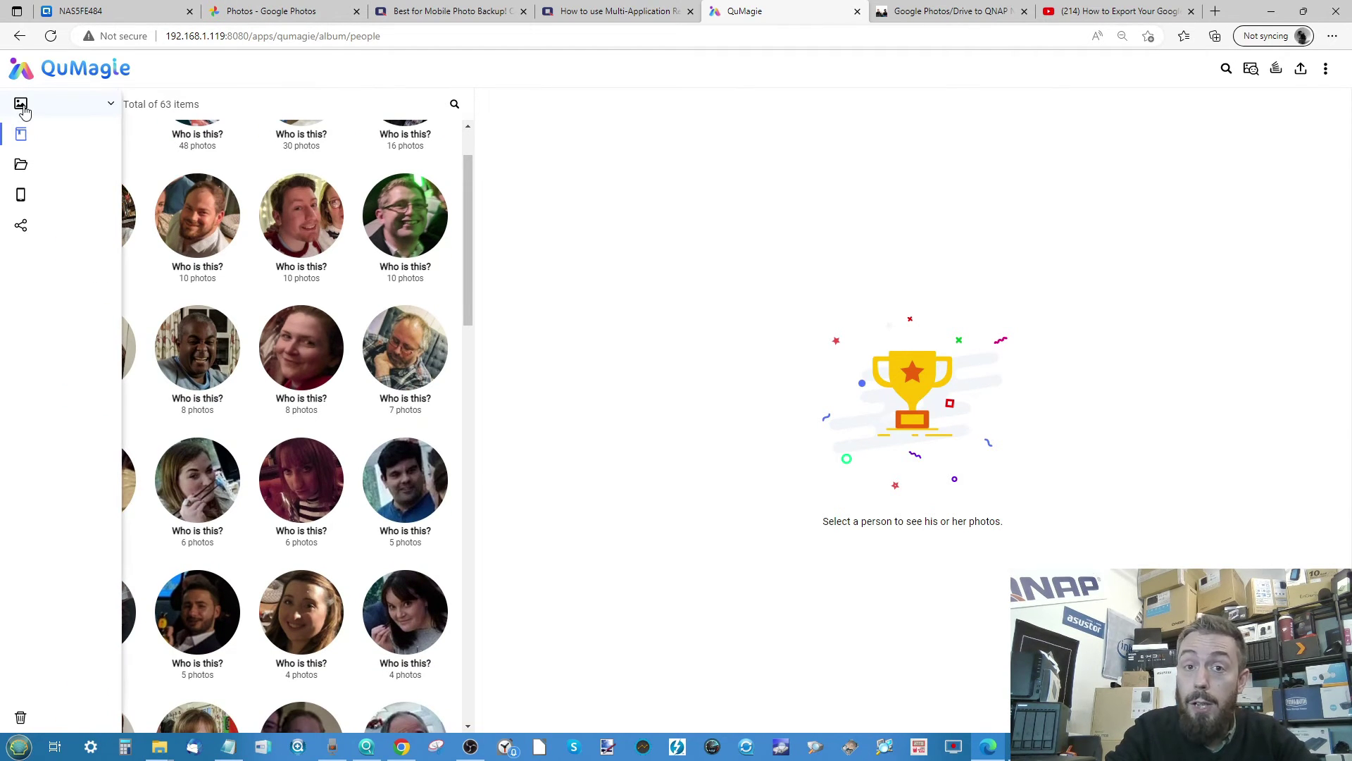
click(74, 105)
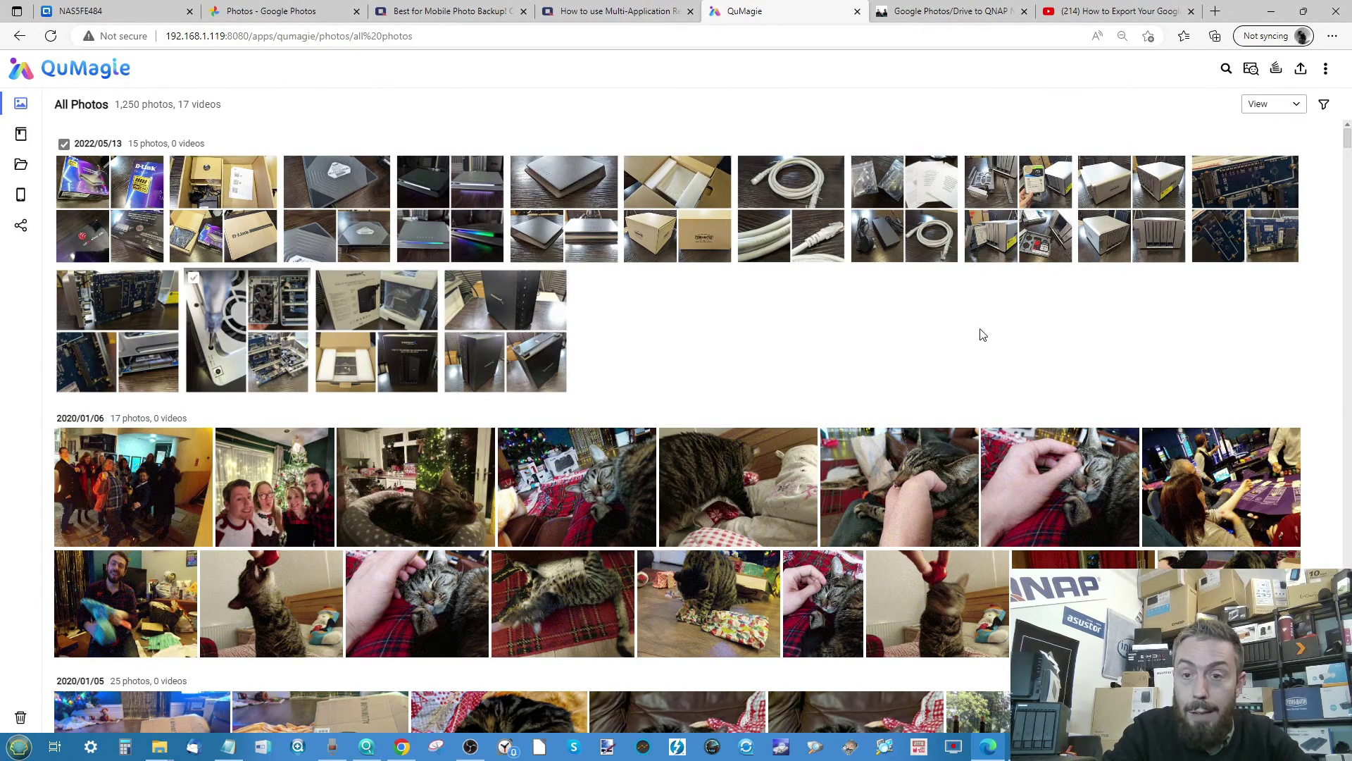
- View the Sabrent collage's path in Google Photos Sync/Collages 13-05, then return to the NAS tab
click(491, 331)
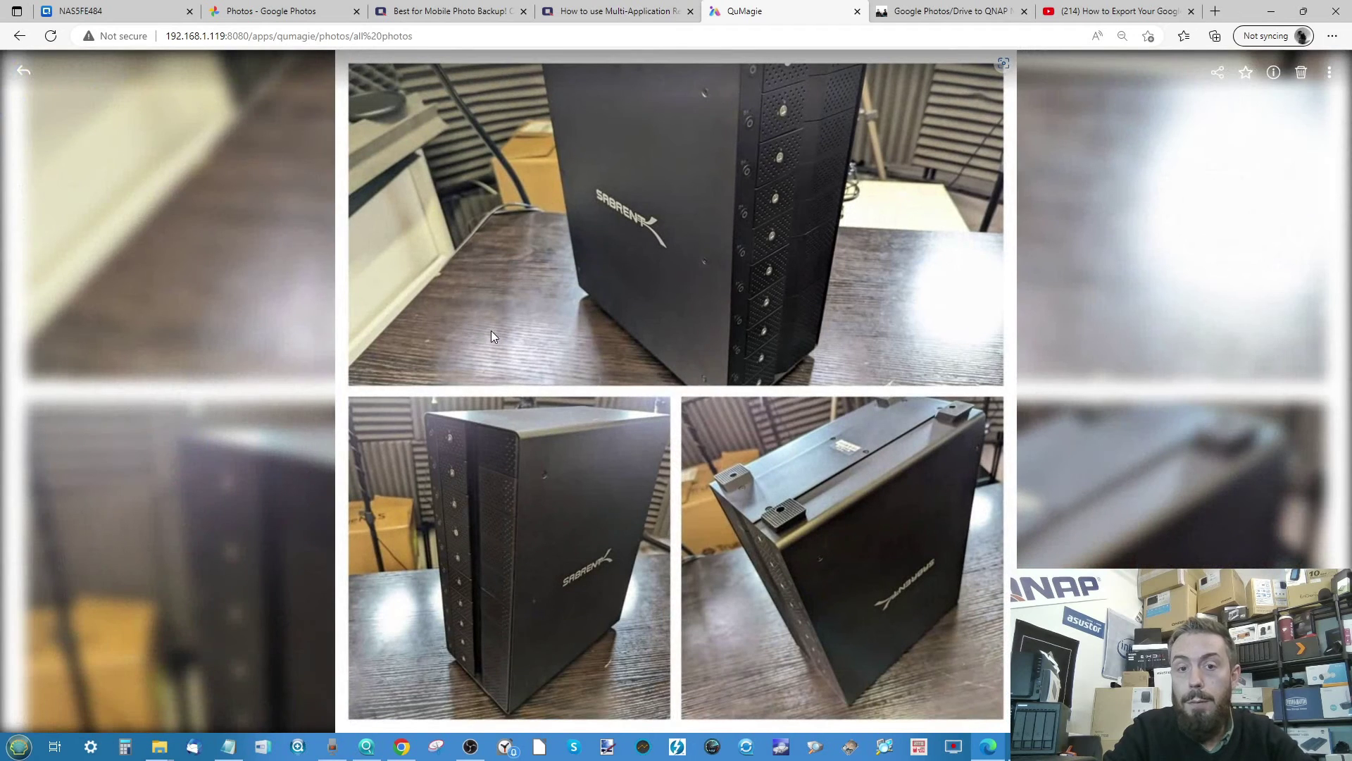
click(1329, 72)
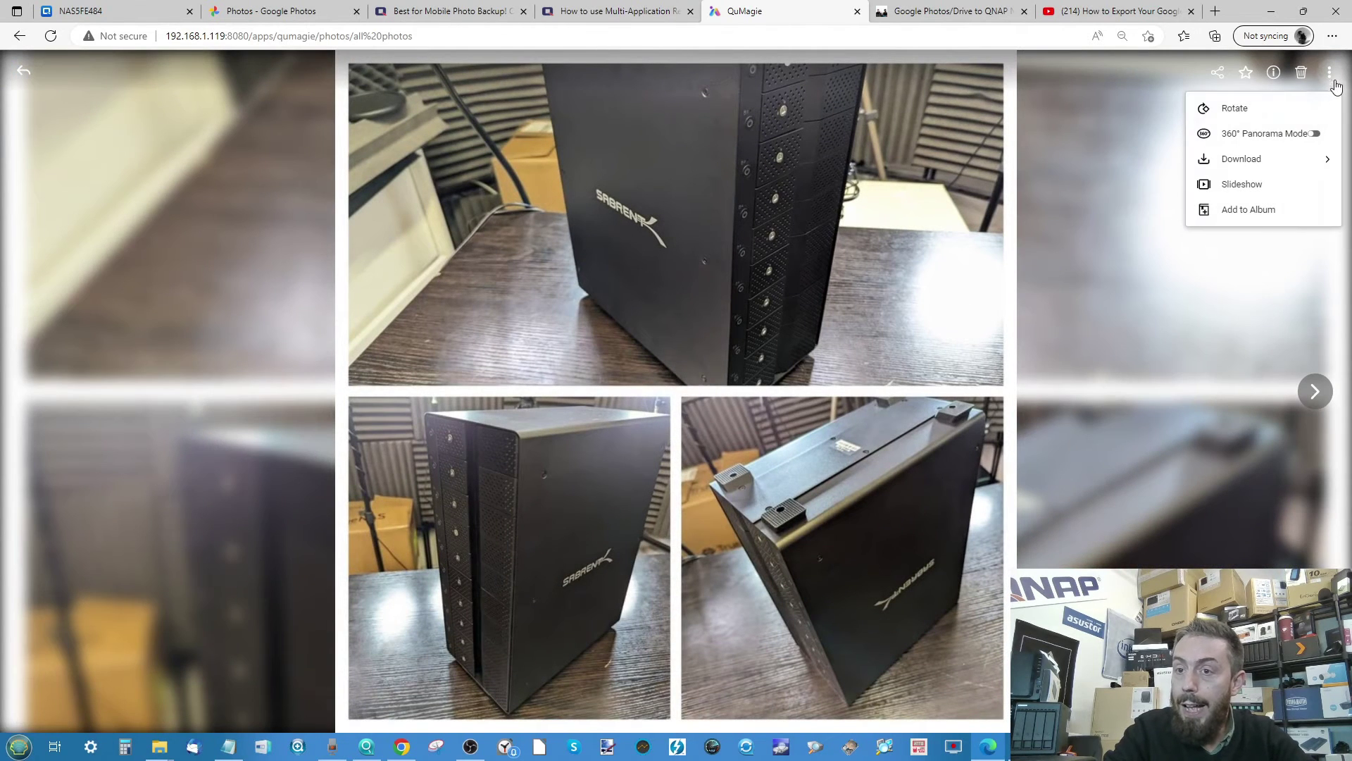
click(1272, 74)
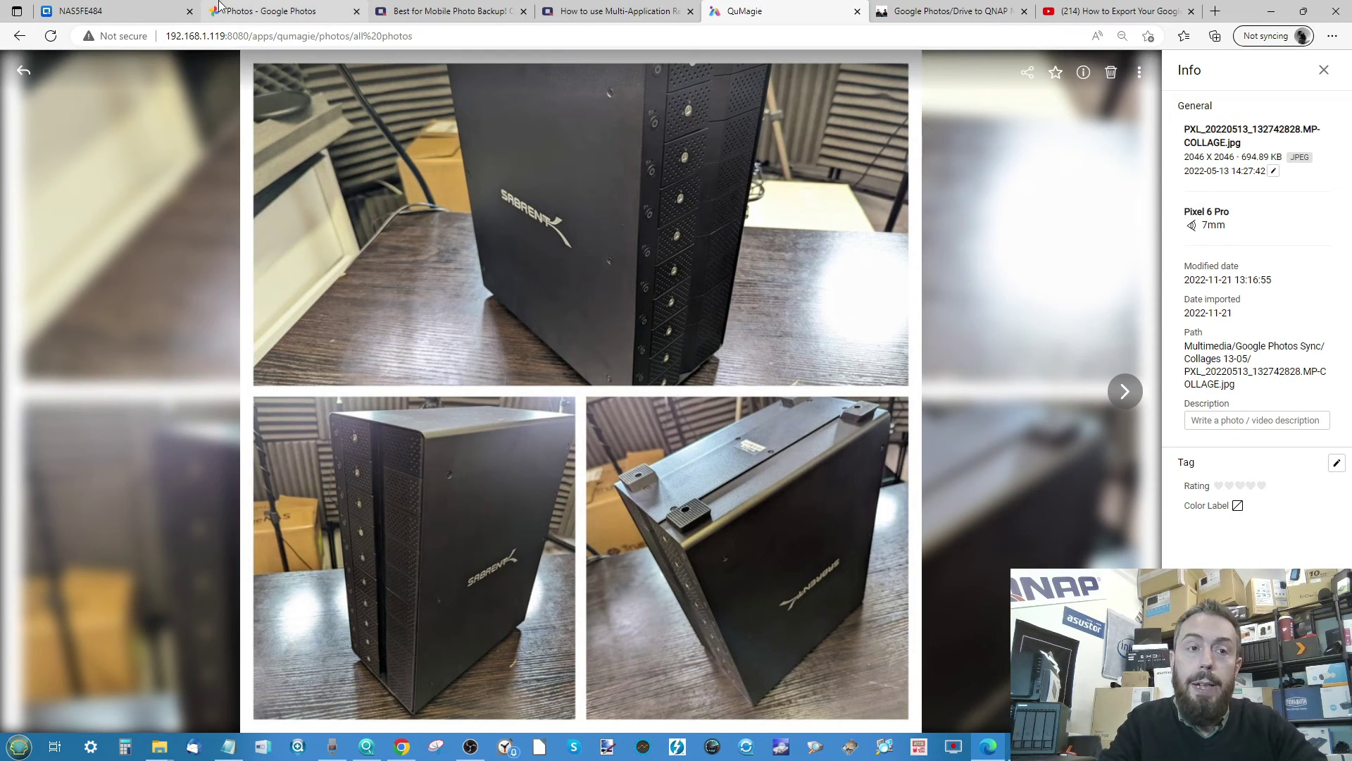
click(132, 9)
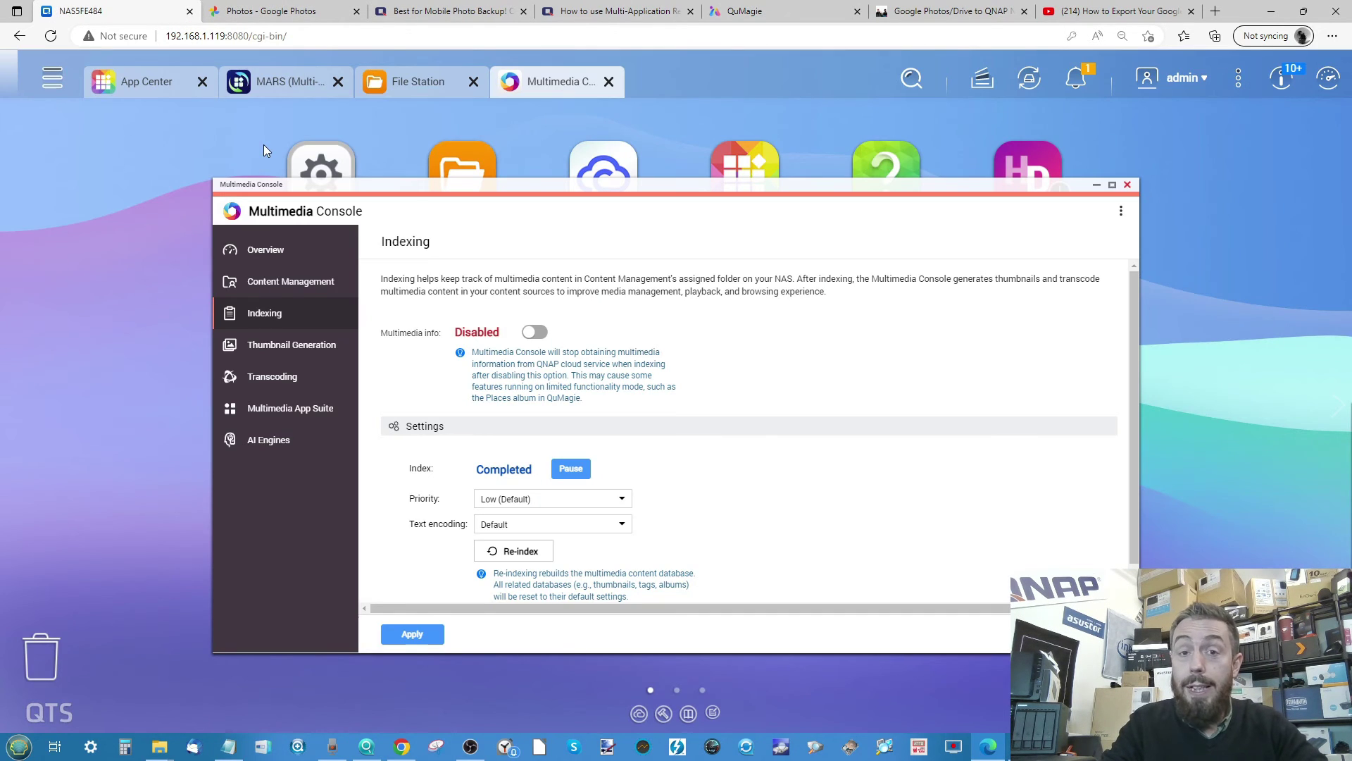
- Inspect the 694.89 KB collage JPG's properties and permissions, then close File Station
click(415, 82)
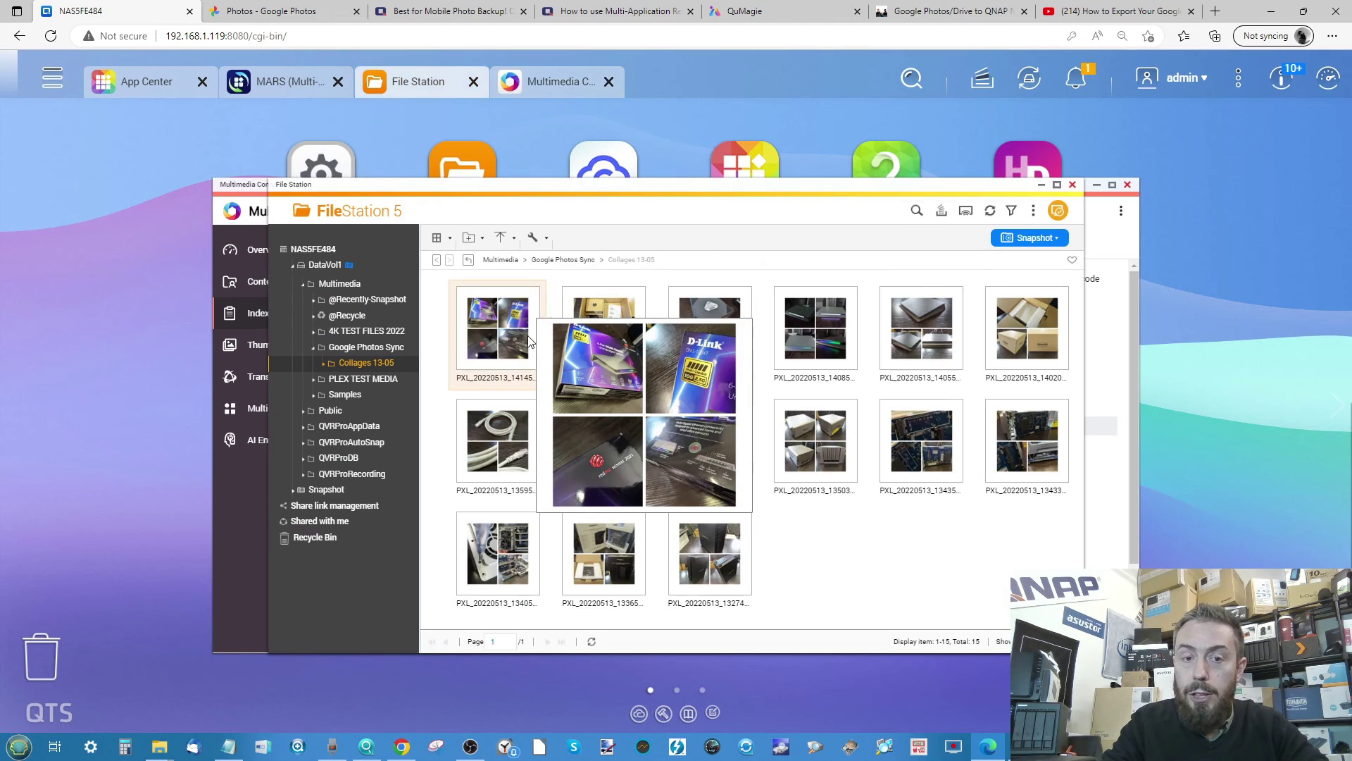
right_click(688, 556)
click(720, 689)
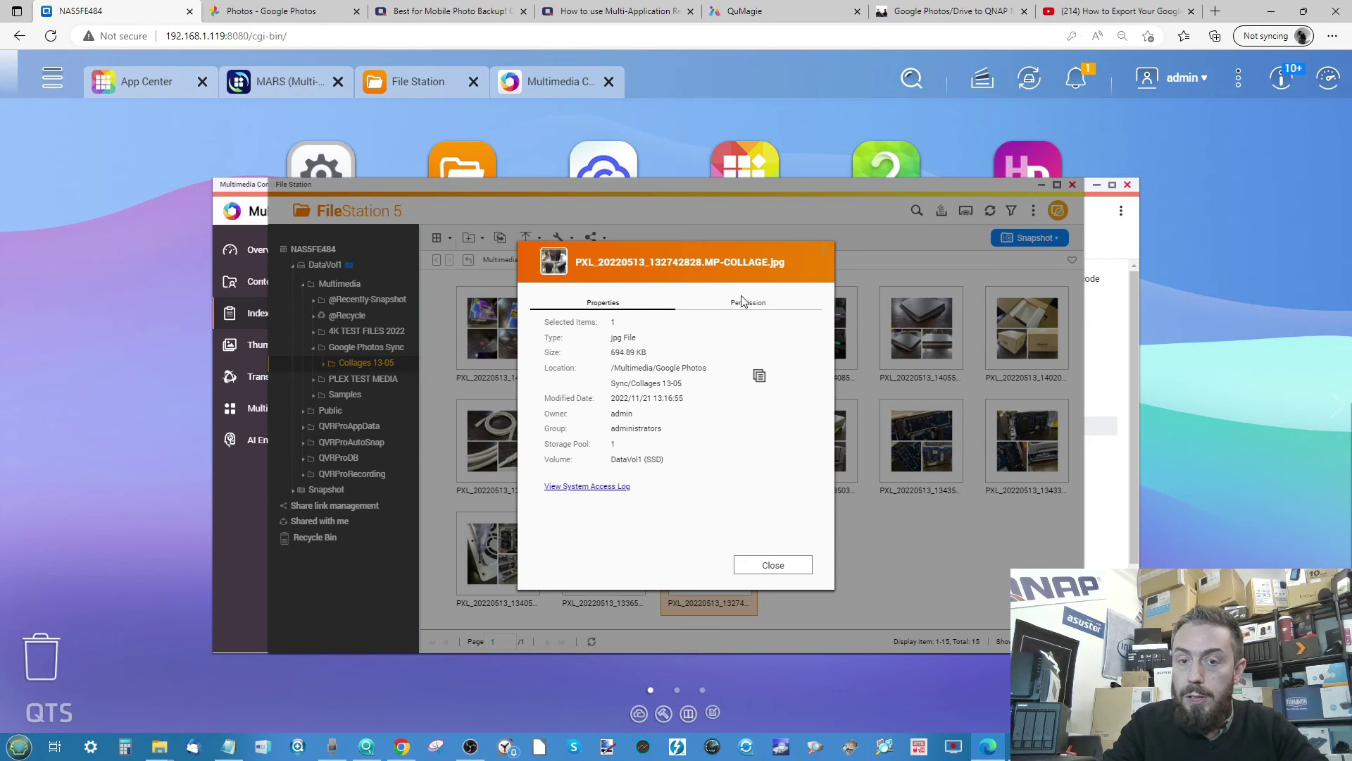
click(716, 312)
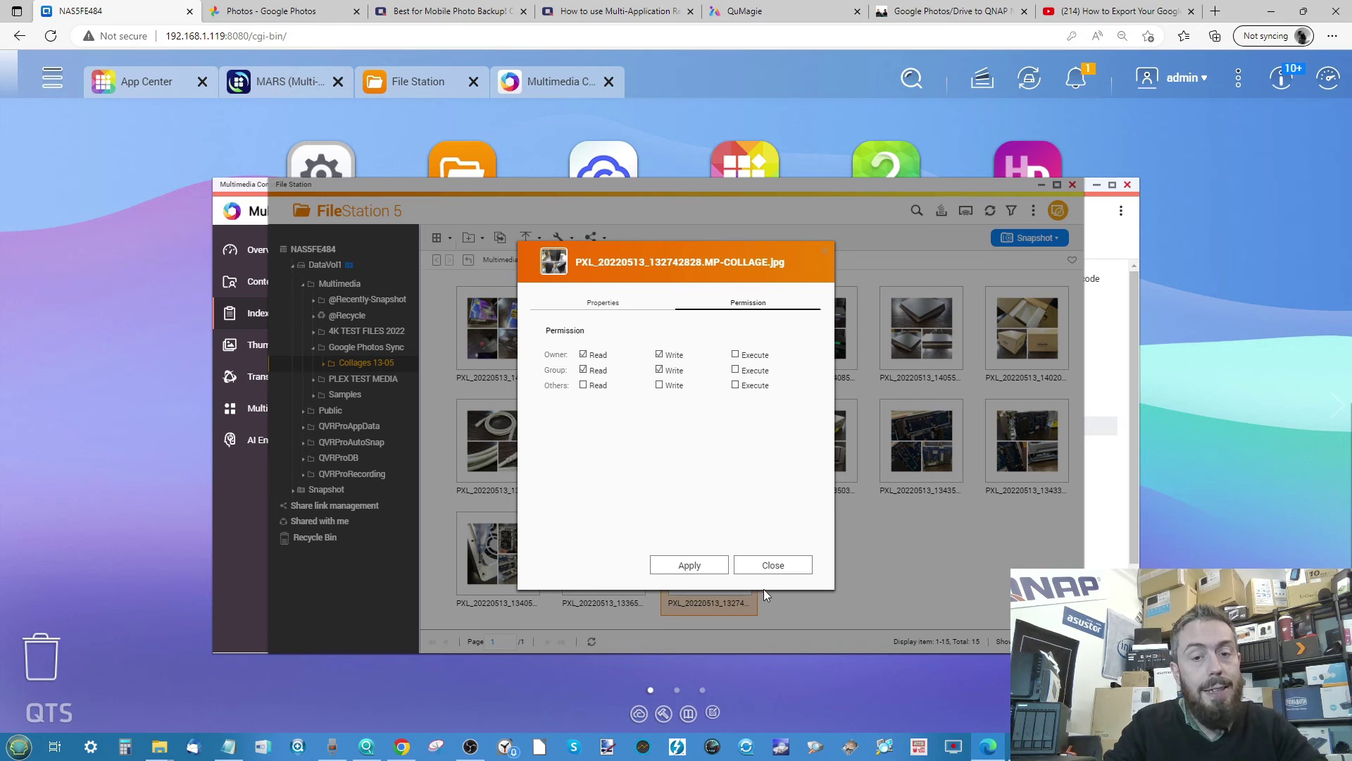
click(772, 565)
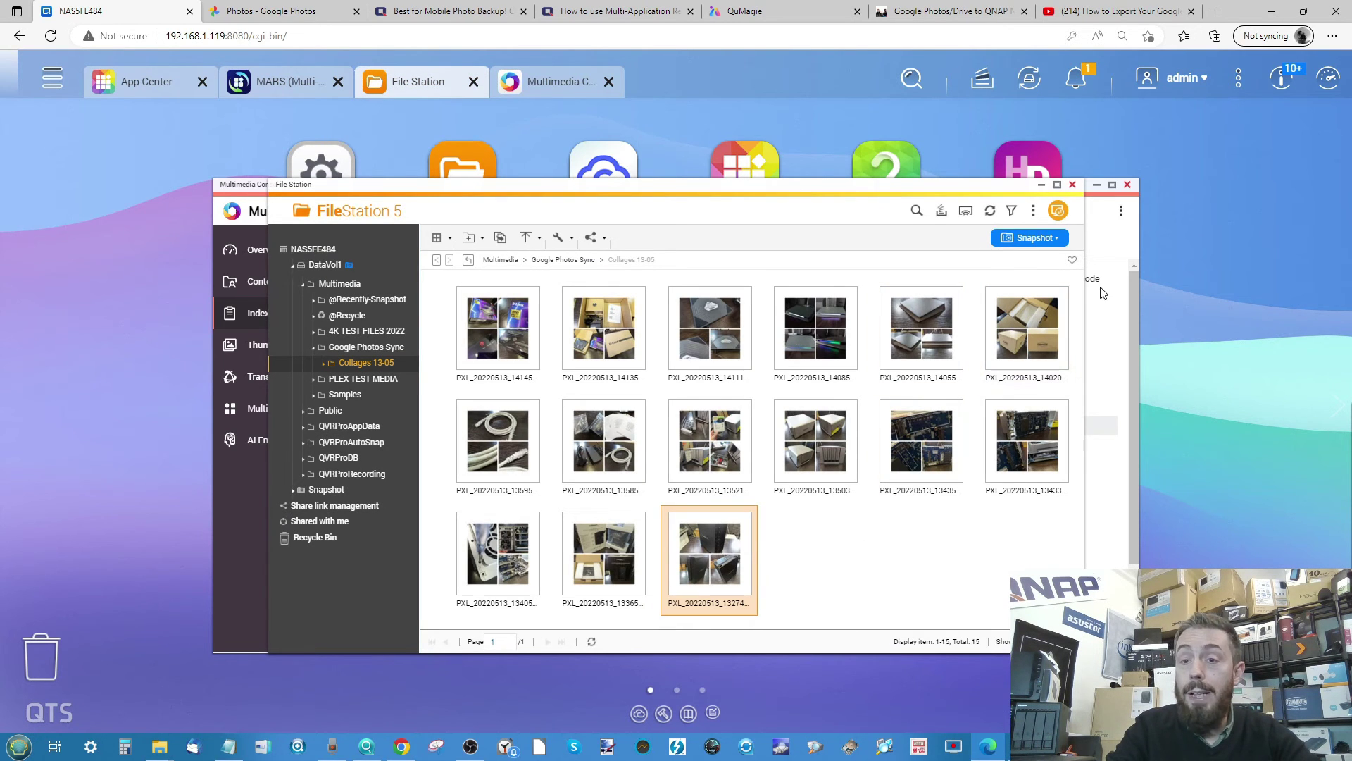
click(1073, 184)
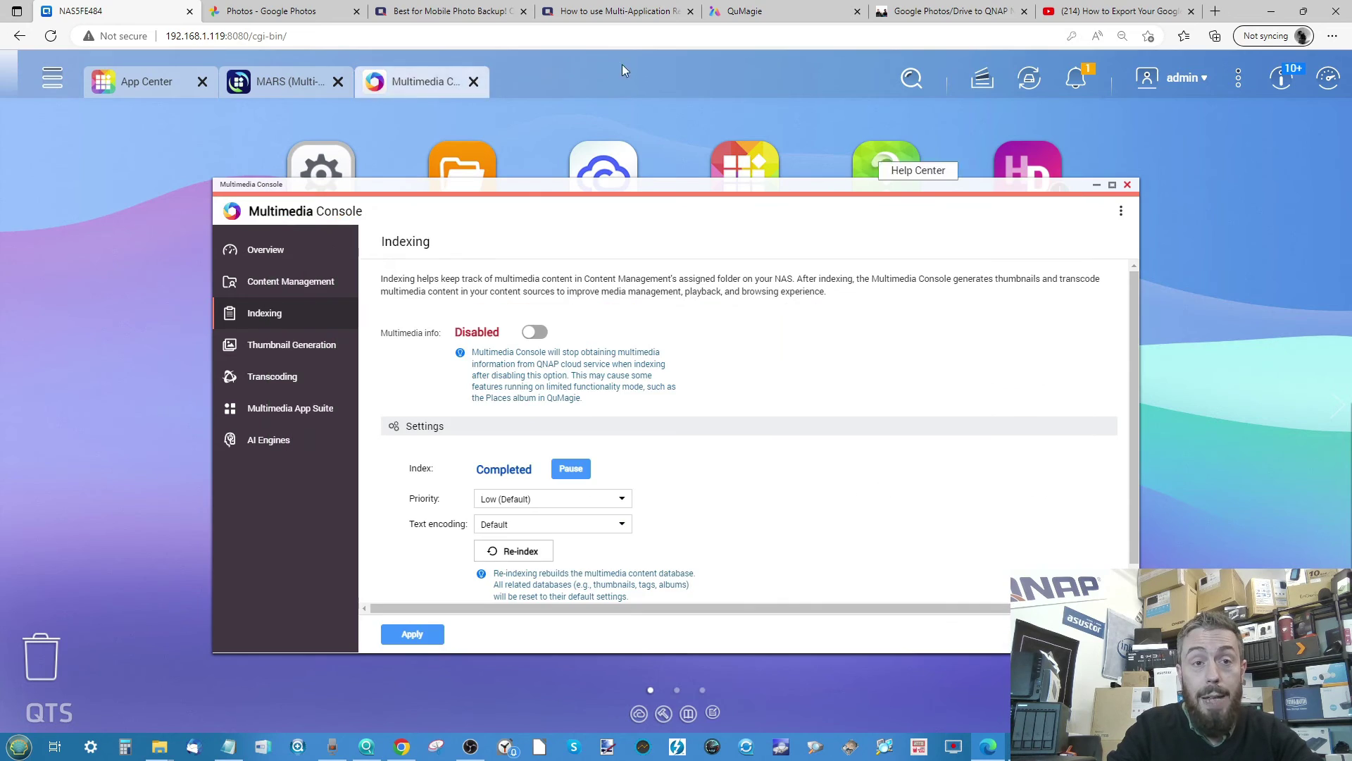
- View and close today's photo in Google Photos, then bring MARS's Backup page forward
click(272, 10)
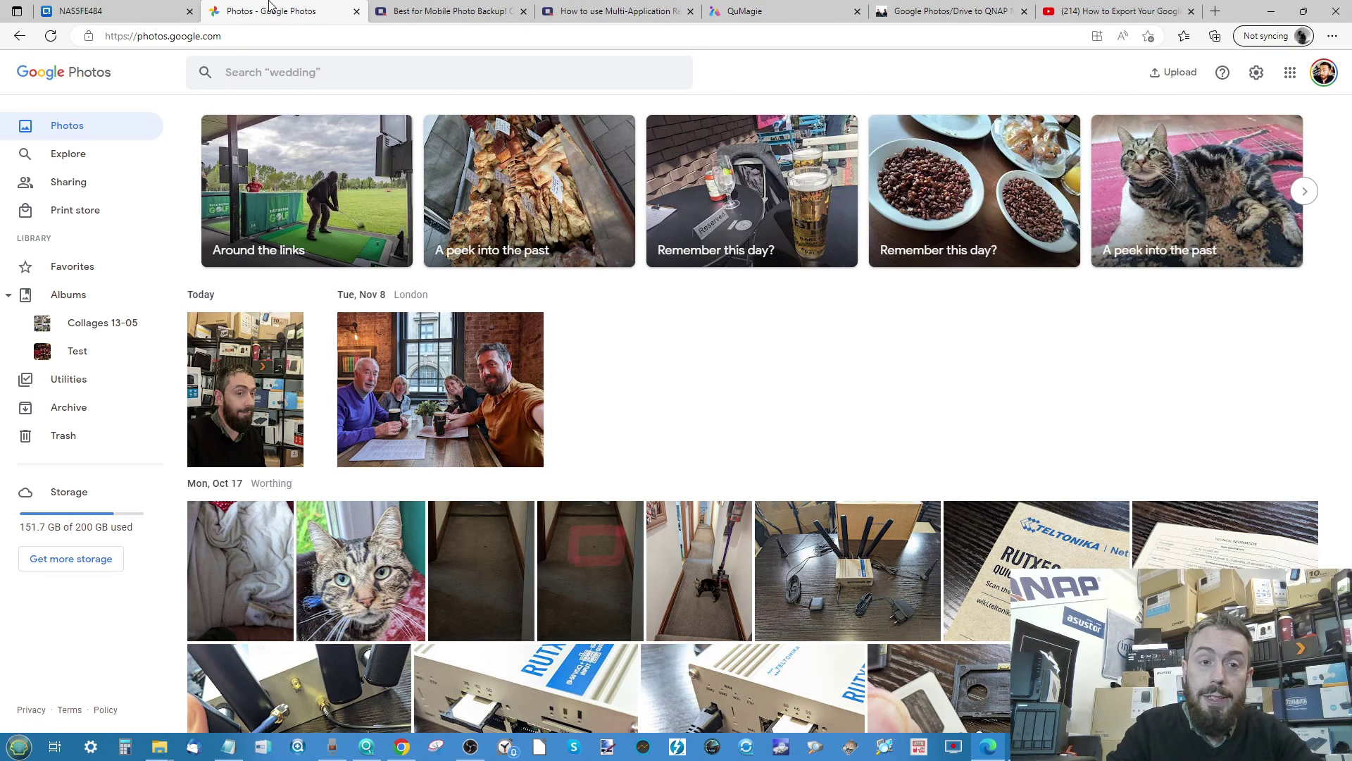
click(257, 399)
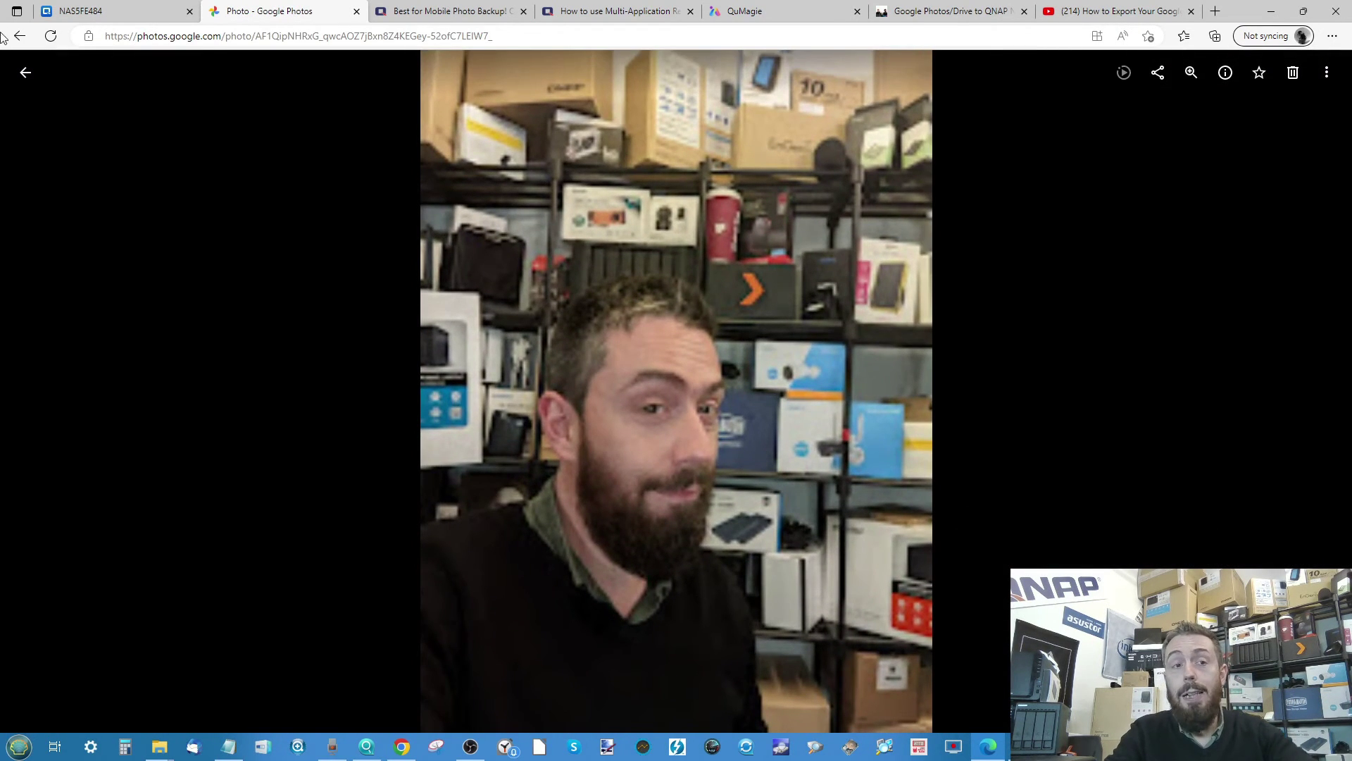
click(25, 71)
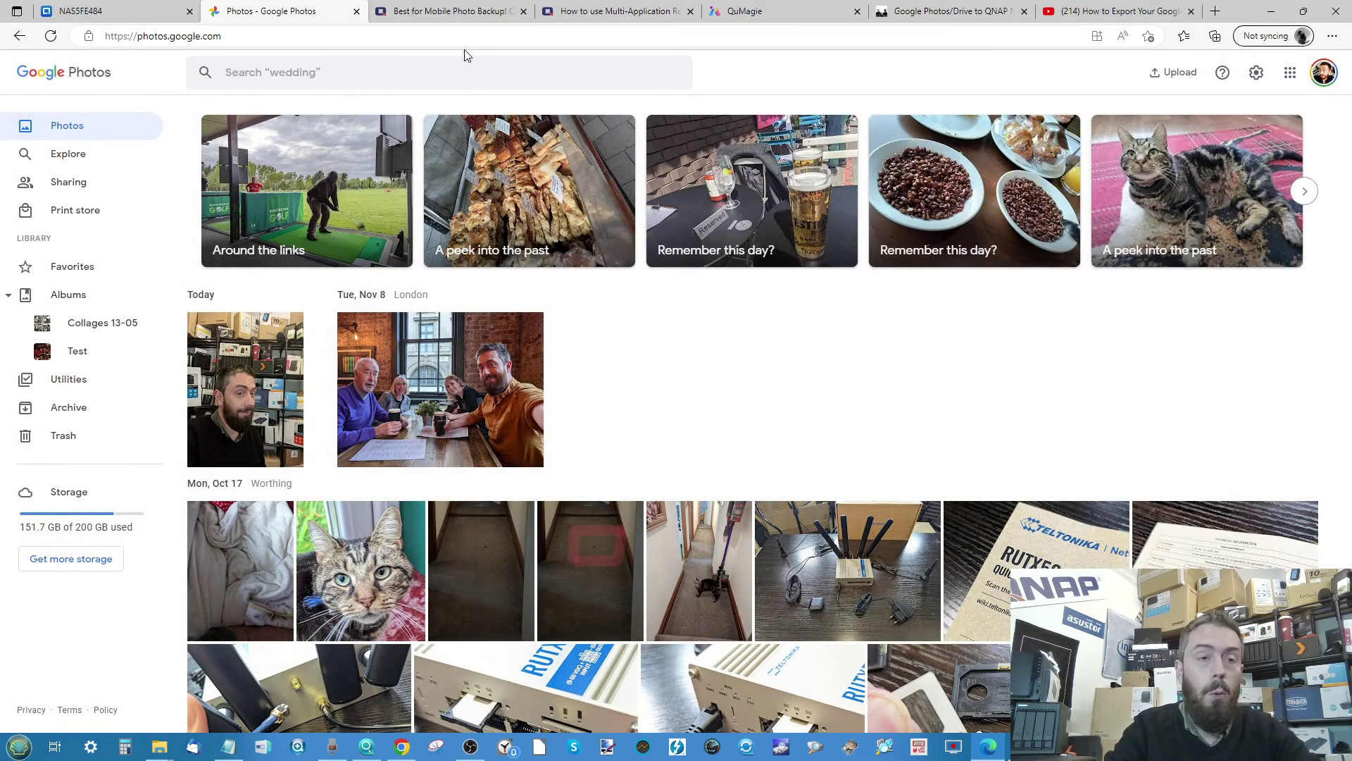
click(88, 7)
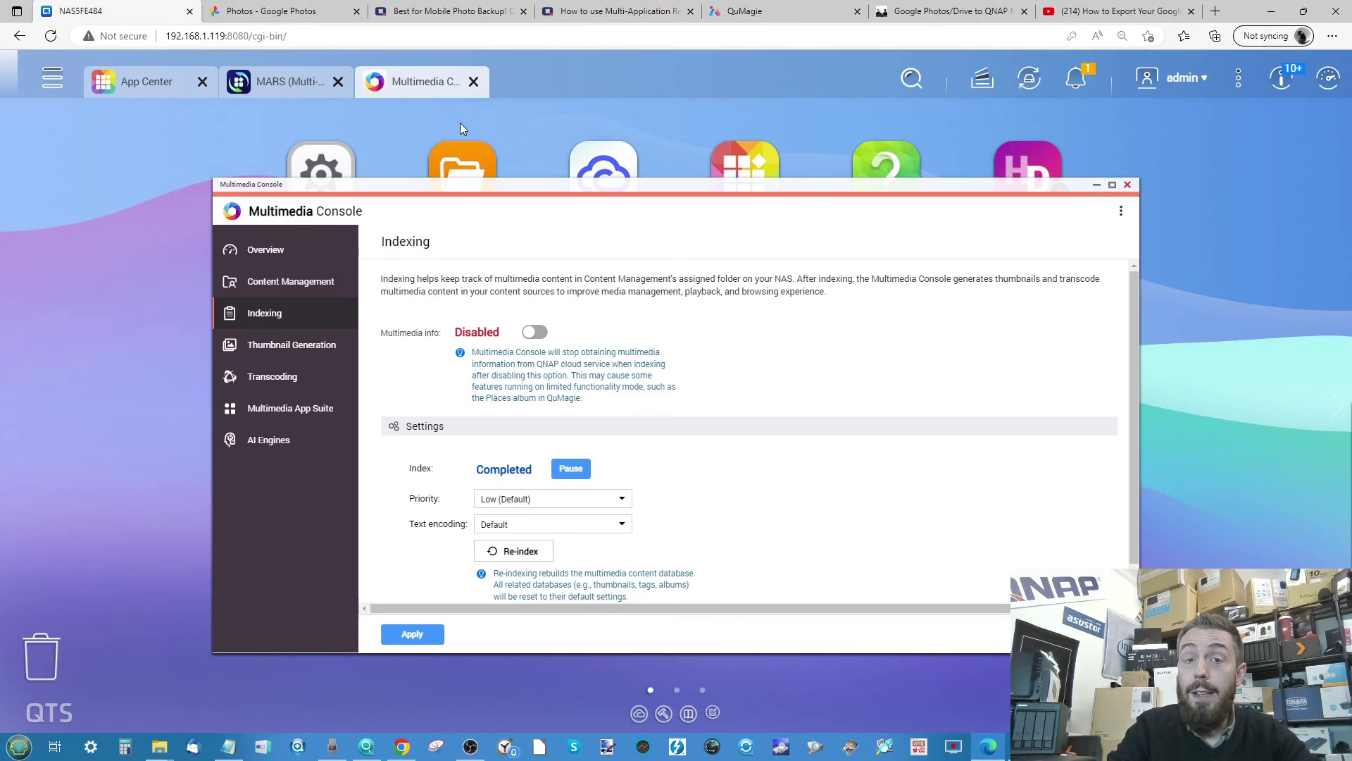
click(285, 81)
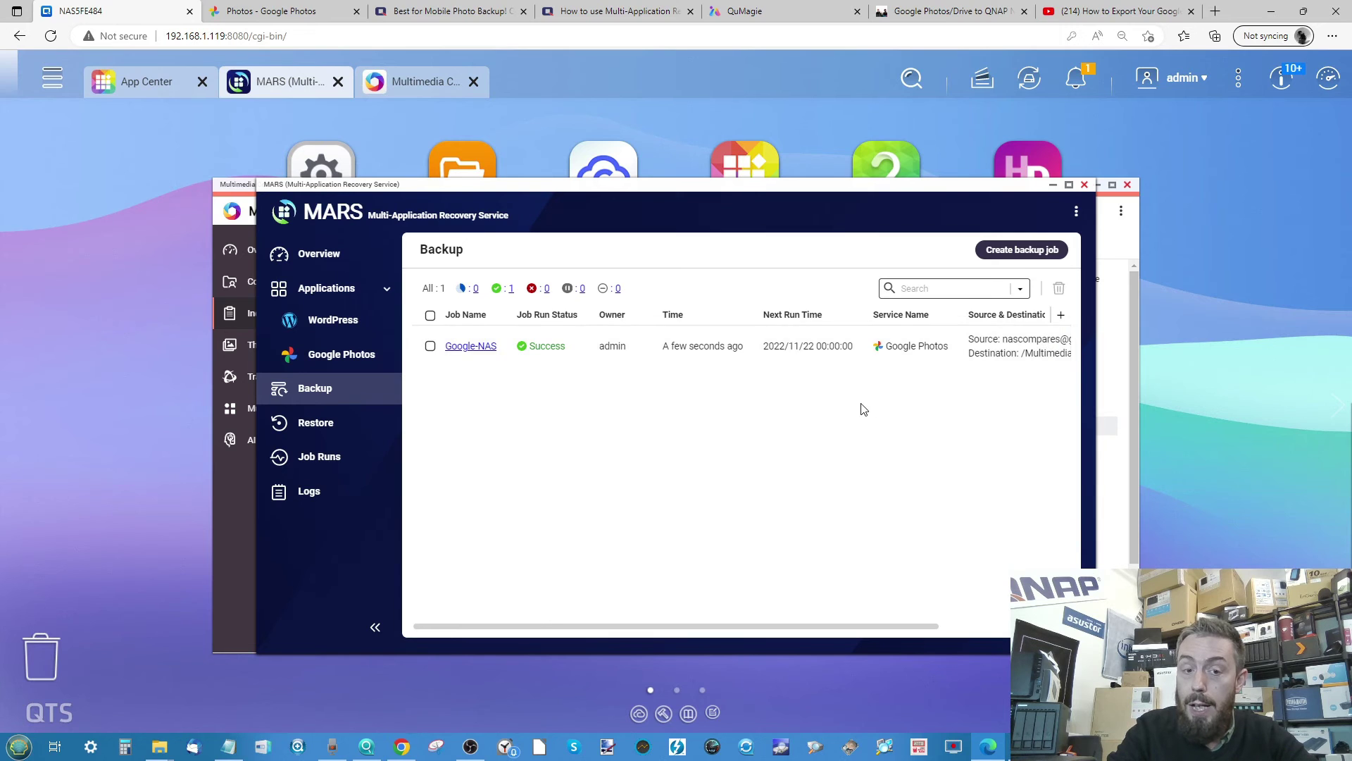
- Edit the Google-NAS job to back up All files, keeping the Google Photos Sync destination
scroll(865, 409, right, 3)
click(1028, 346)
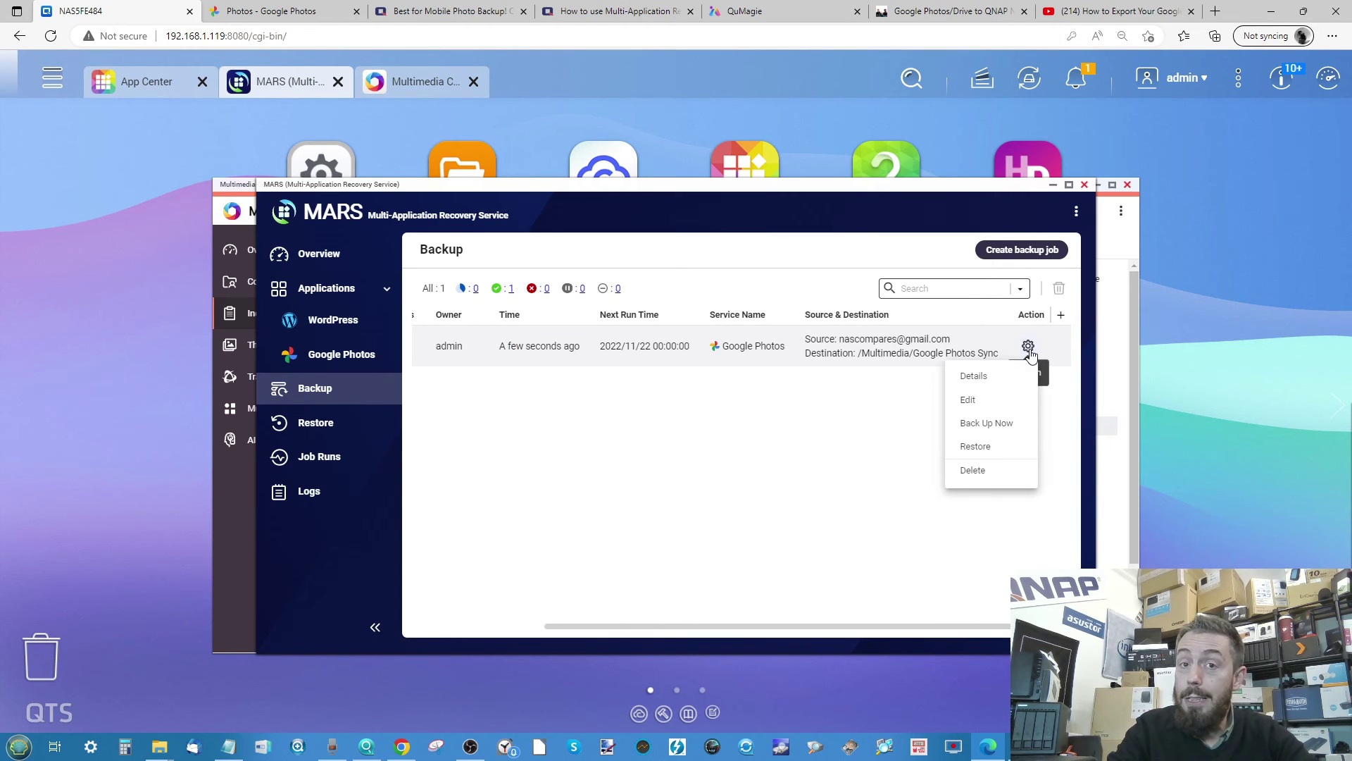
click(988, 403)
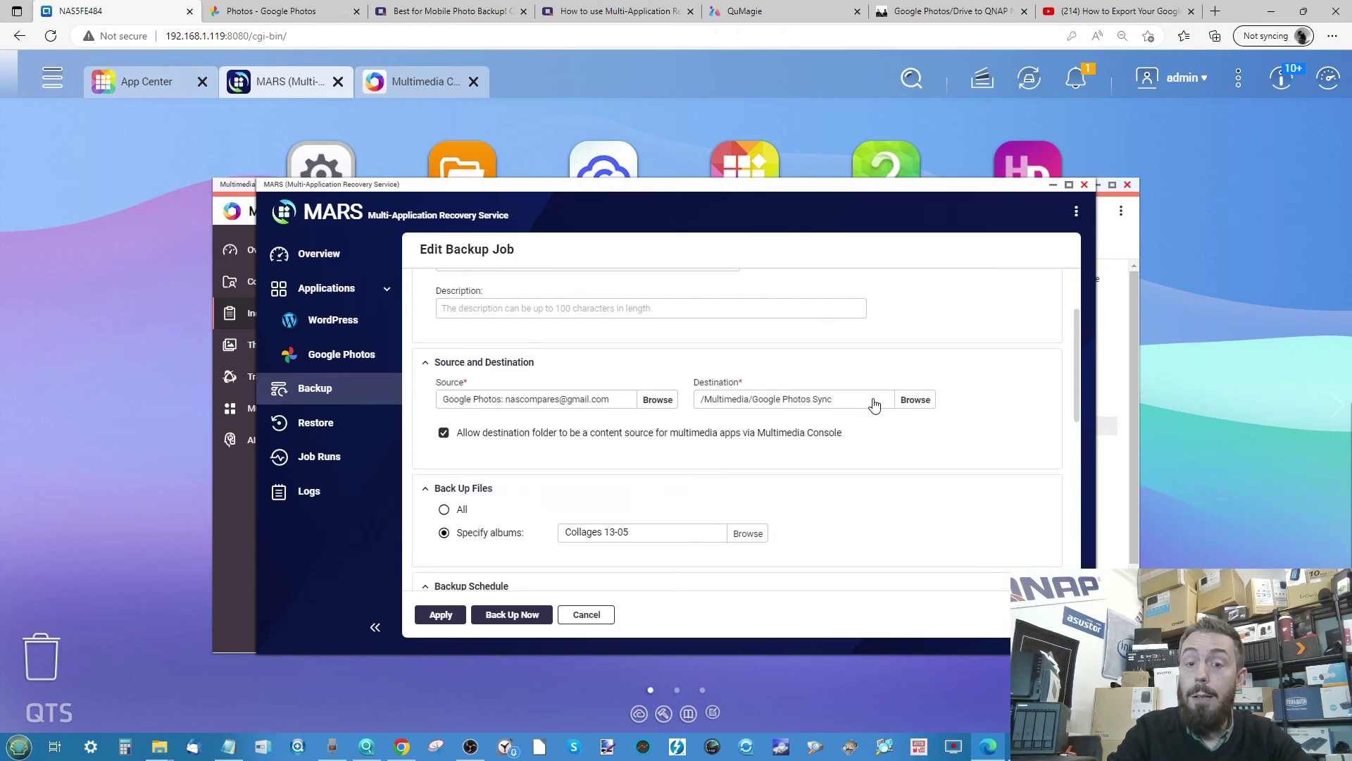
click(873, 407)
click(871, 282)
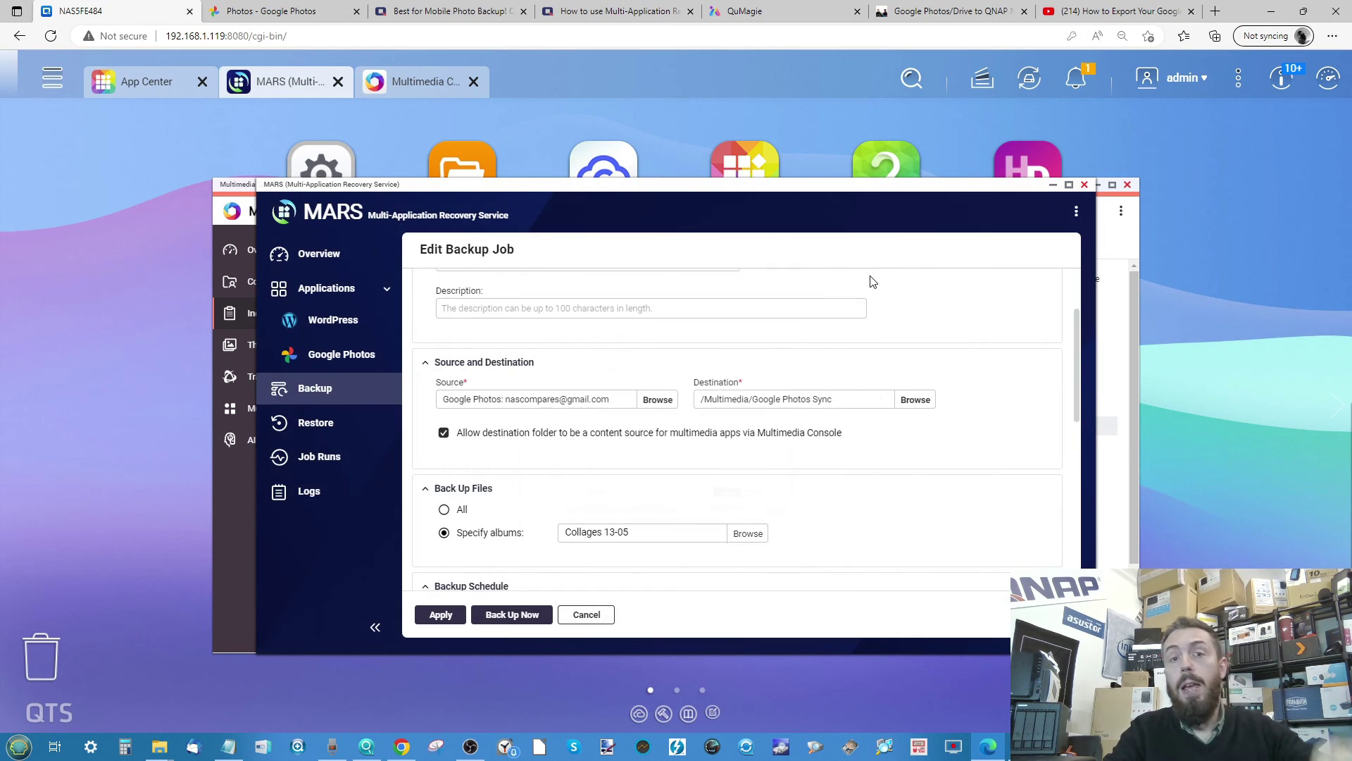
click(443, 511)
click(449, 615)
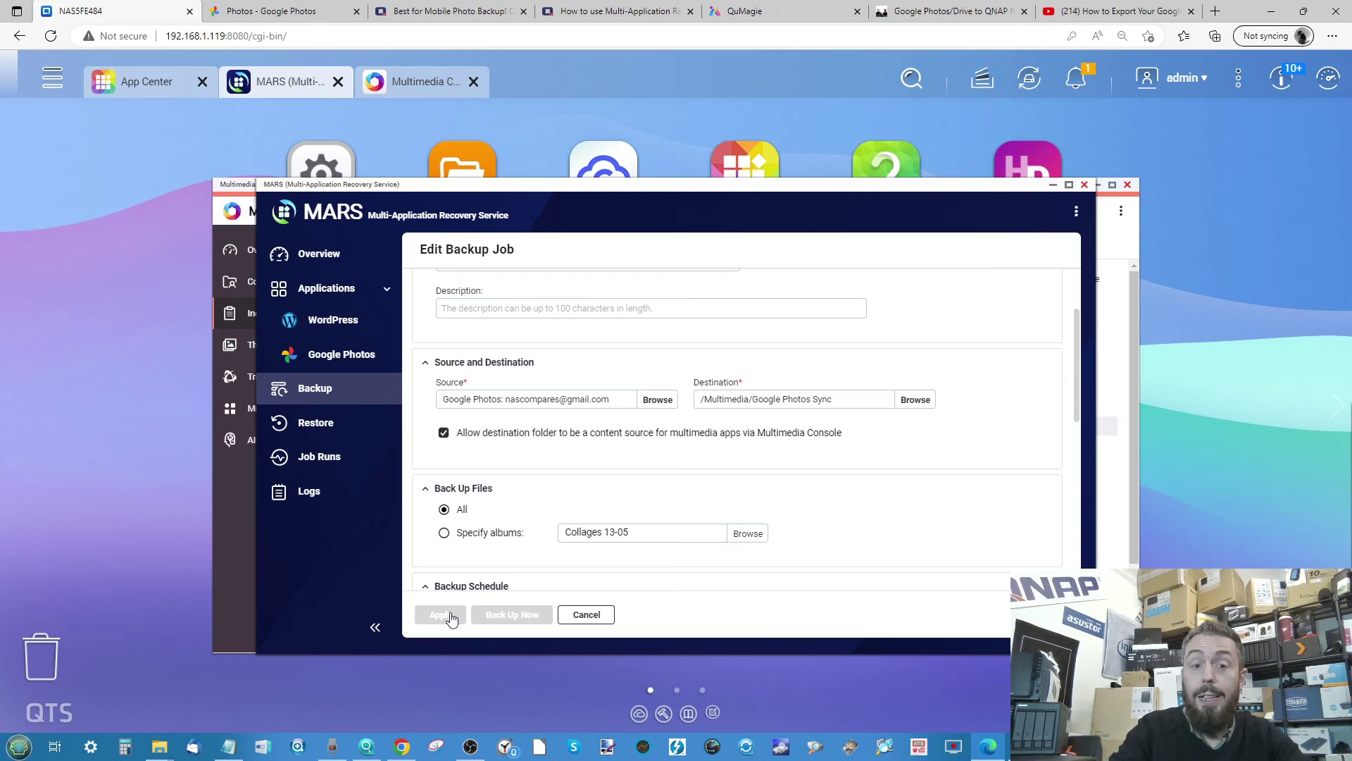
click(247, 8)
scroll(605, 218, down, 10)
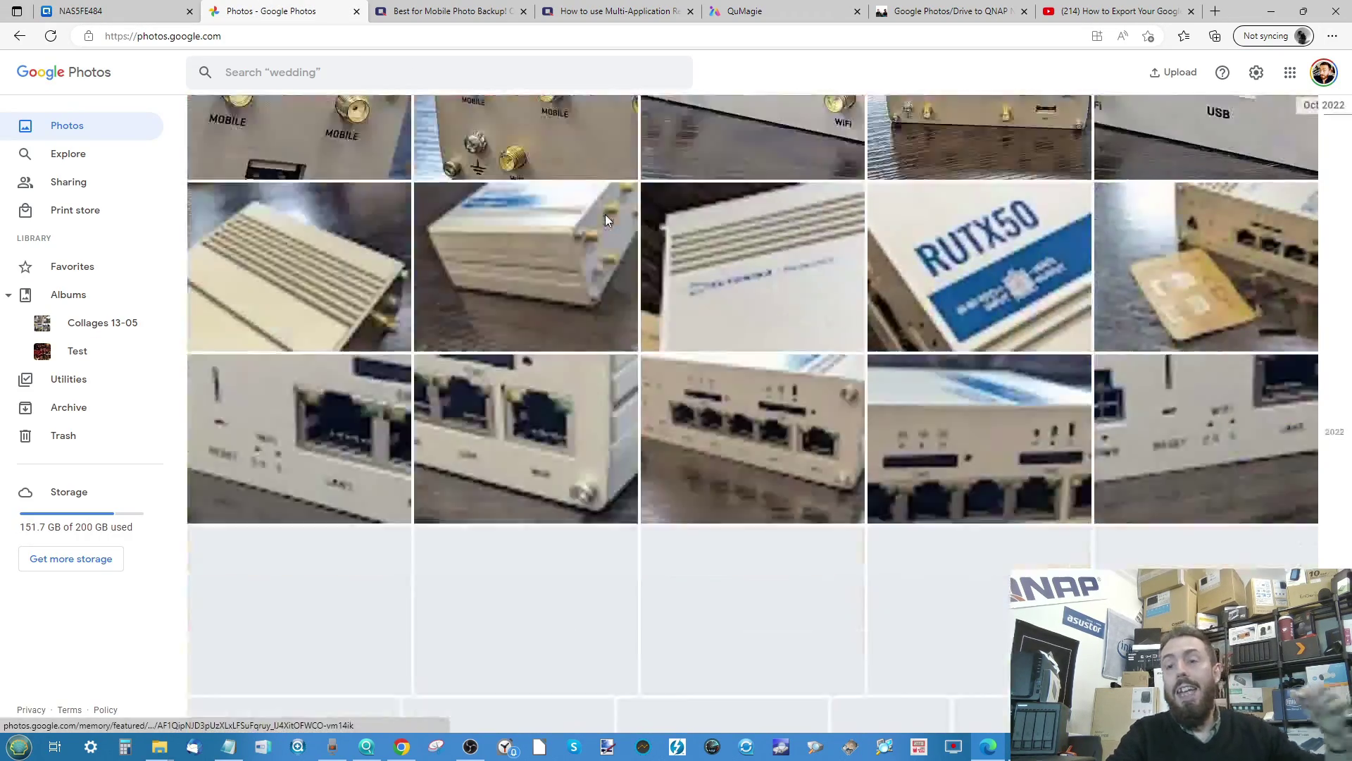
- Scroll back to the top of the Google Photos timeline and return to the NAS5FE484 MARS backup list
scroll(607, 219, up, 10)
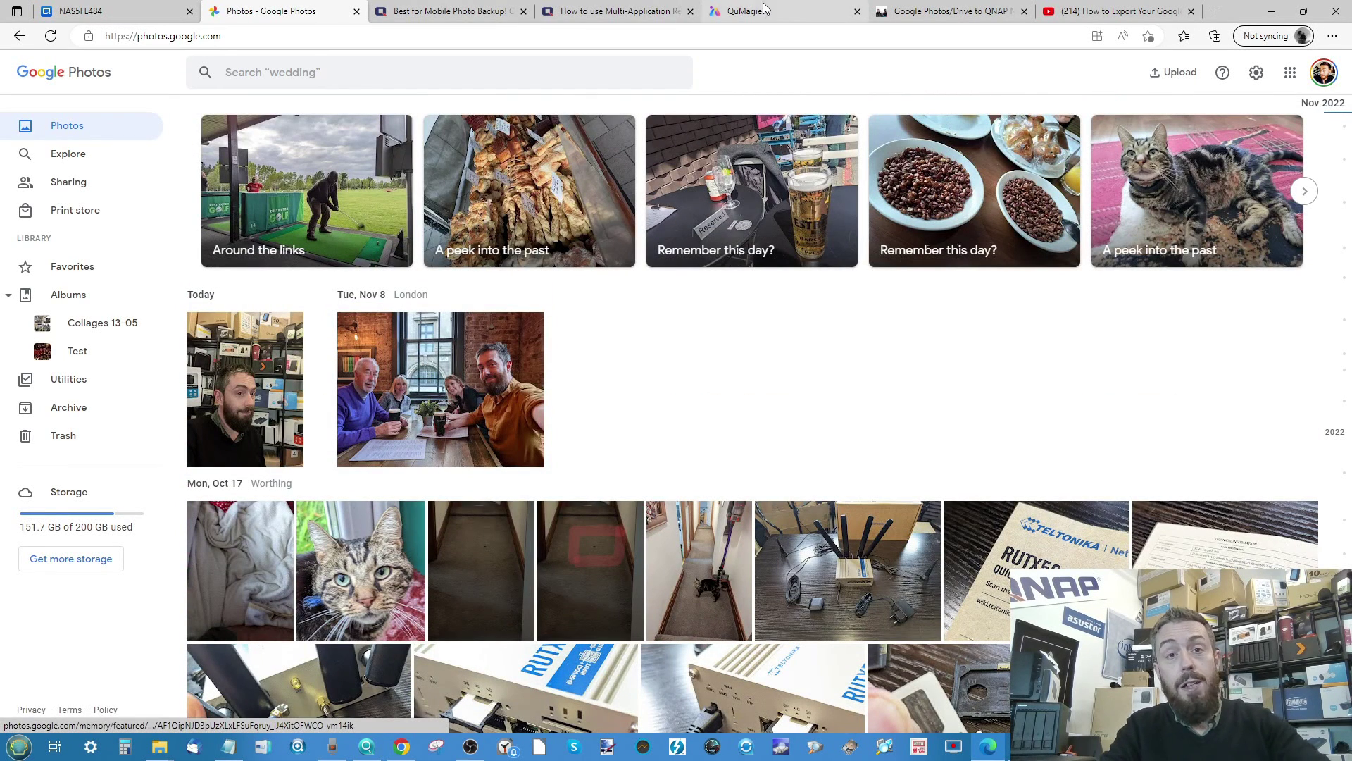
click(128, 8)
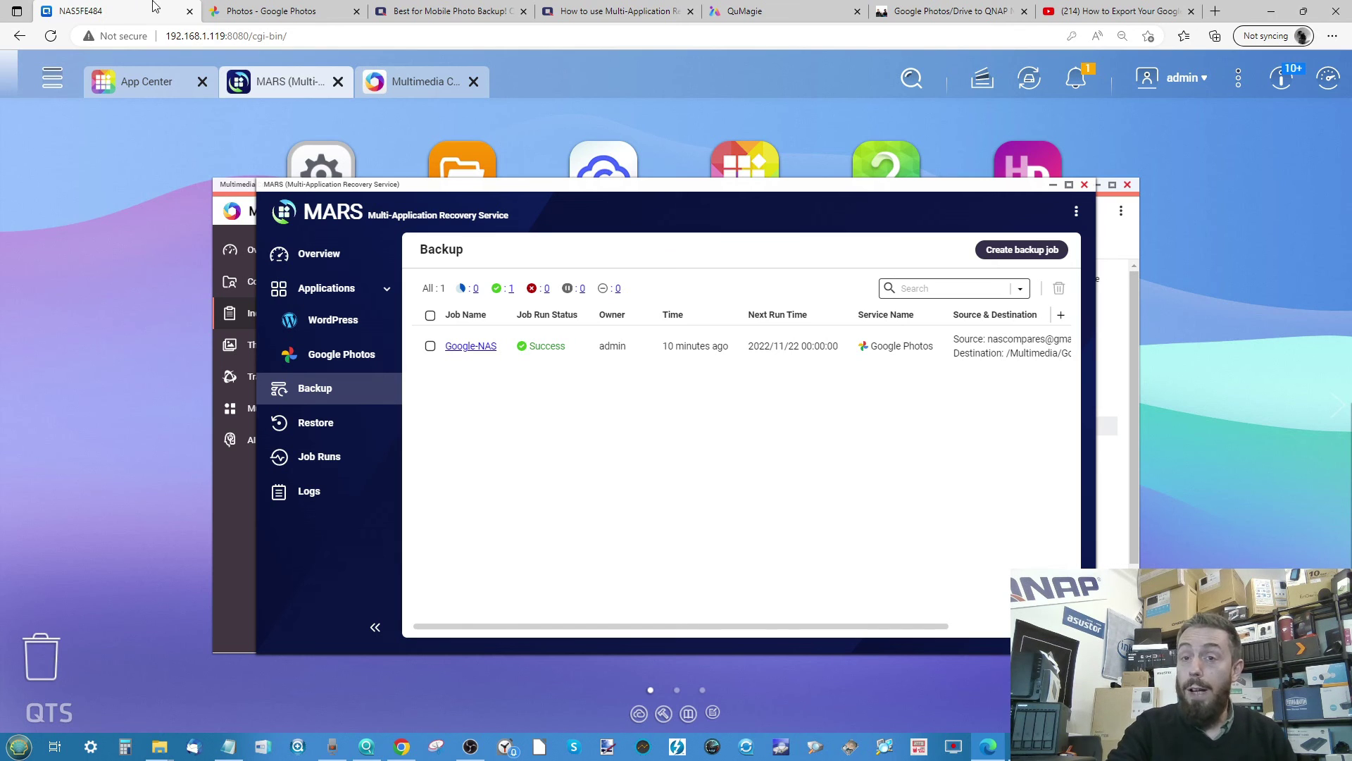
- Check the YouTube export video tab, then settle on the NASCompares Google Photos/Drive to QNAP guide
click(946, 11)
click(1127, 11)
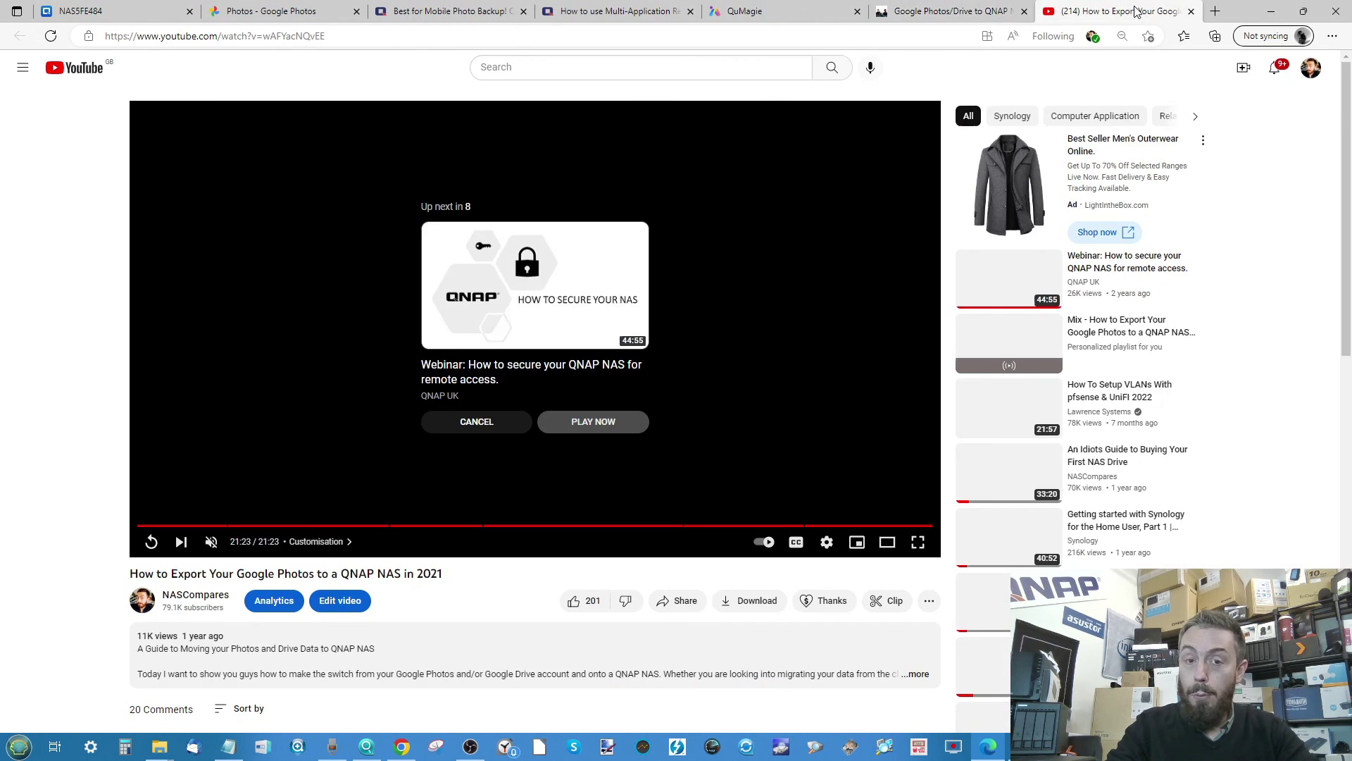
click(930, 11)
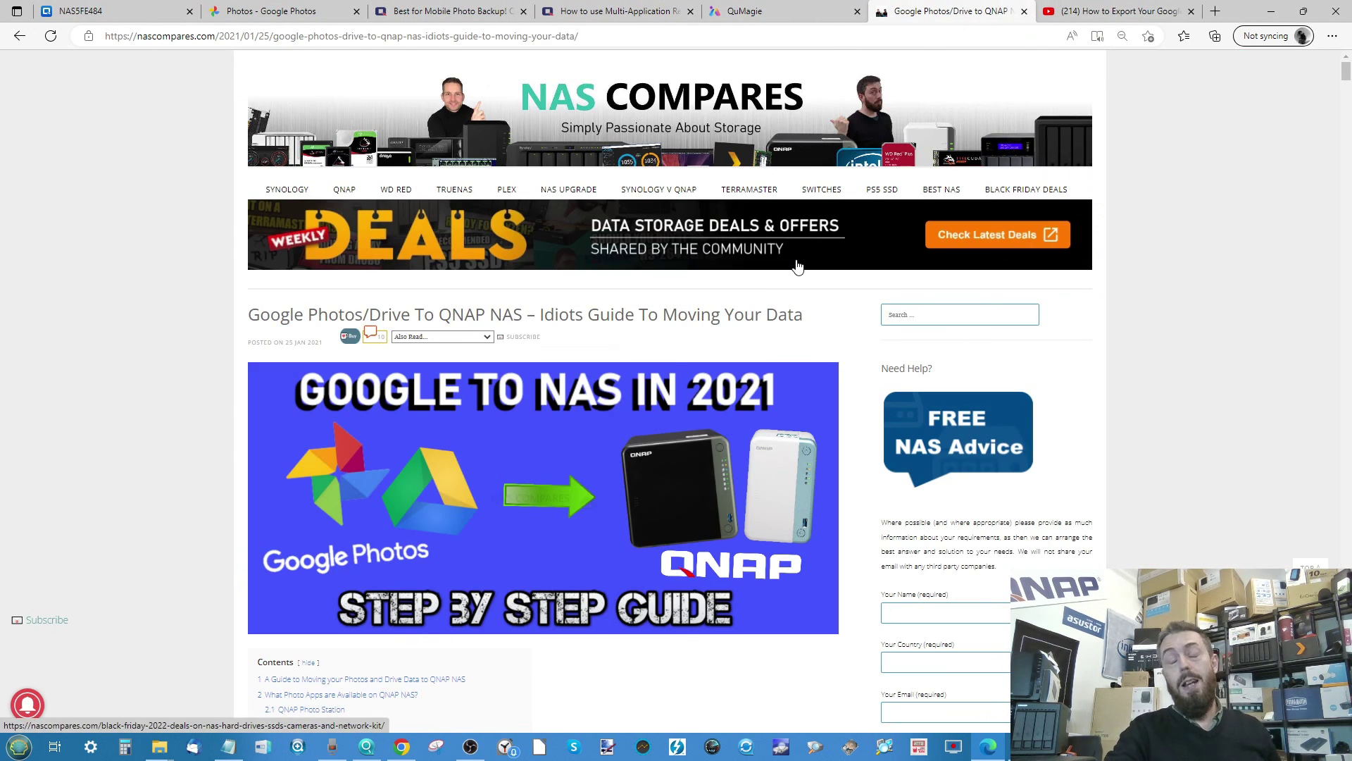